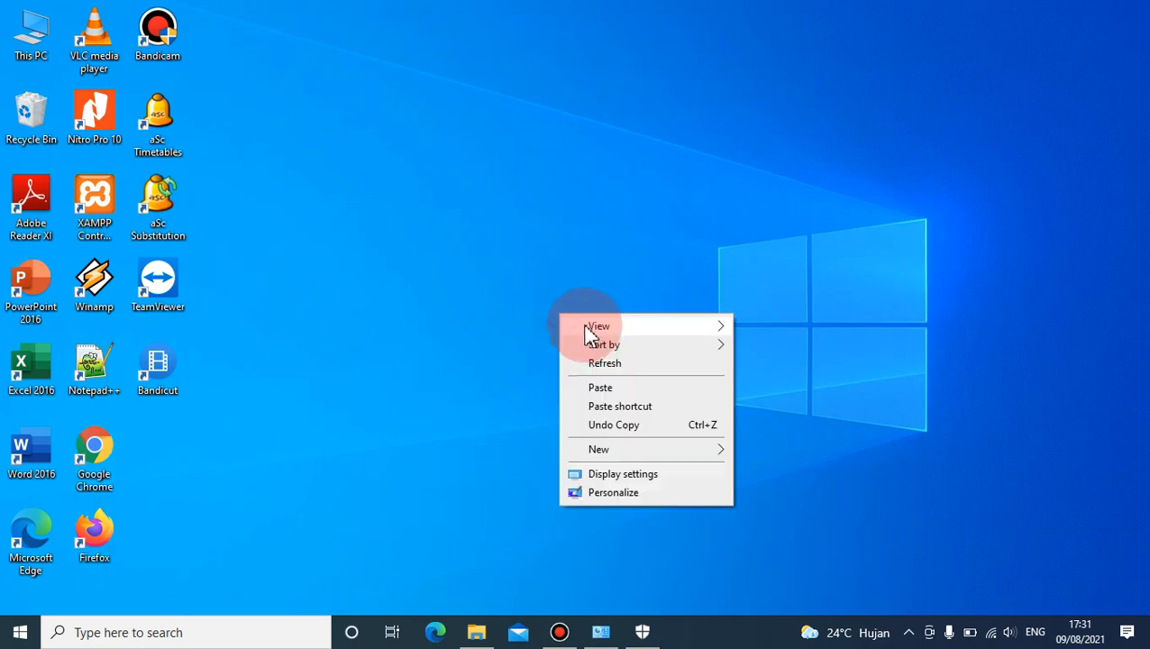
{"action": "left_click", "coordinate": [604, 362]}
{"action": "right_click", "coordinate": [565, 340]}
{"action": "left_click", "coordinate": [593, 390]}
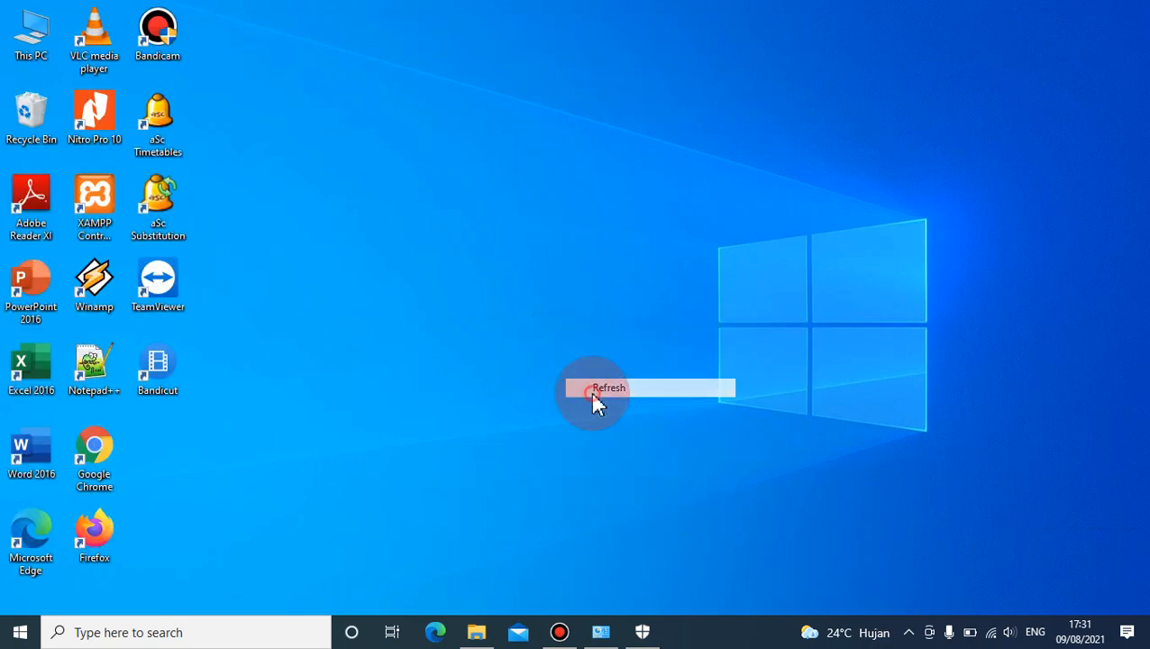
{"action": "right_click", "coordinate": [503, 363]}
{"action": "left_click", "coordinate": [550, 412]}
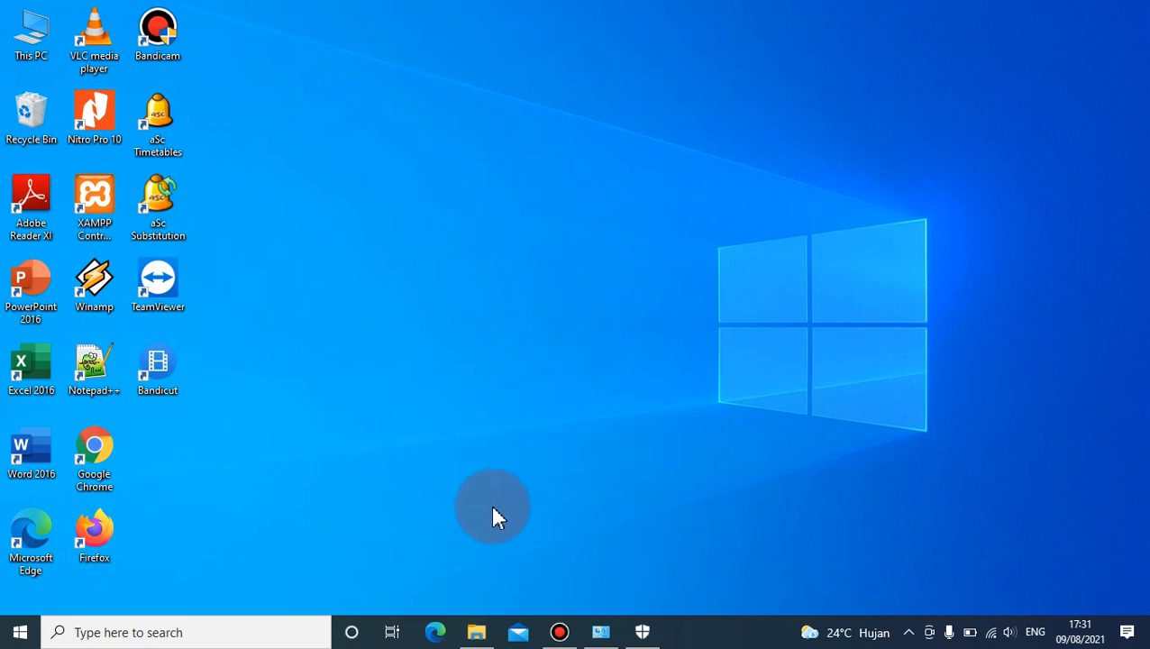
- Switch to File Explorer, go to the ANBK folder in Downloads, and examine its disk image and the VHD PAKE subfolder
{"action": "left_click", "coordinate": [477, 632]}
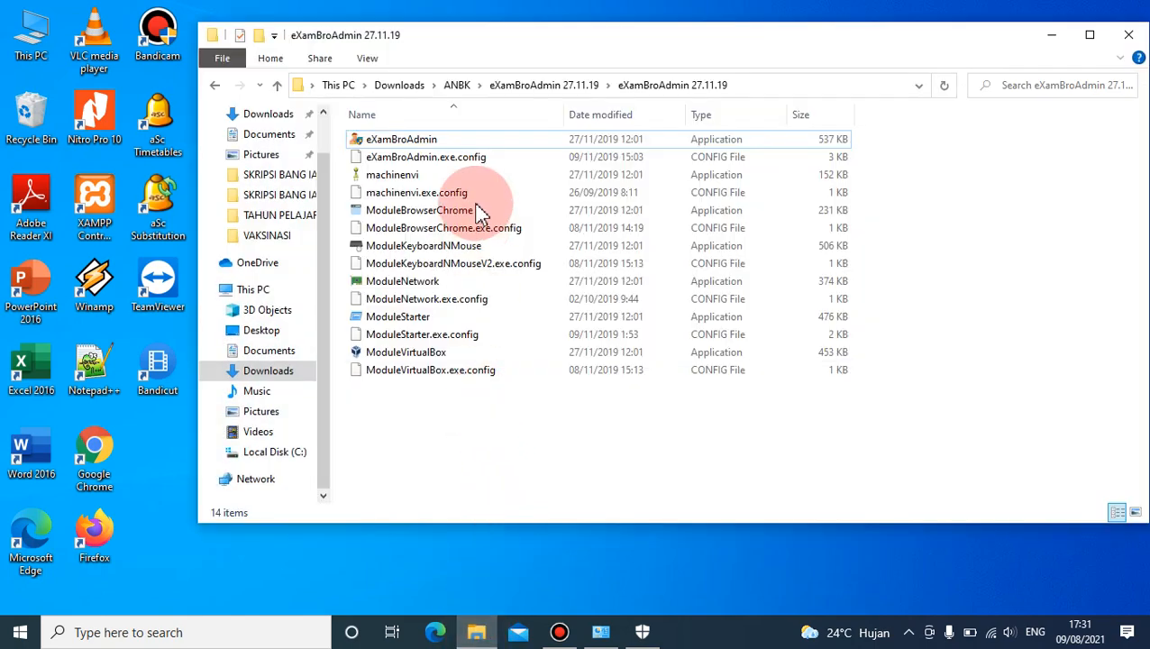
{"action": "left_click", "coordinate": [457, 85]}
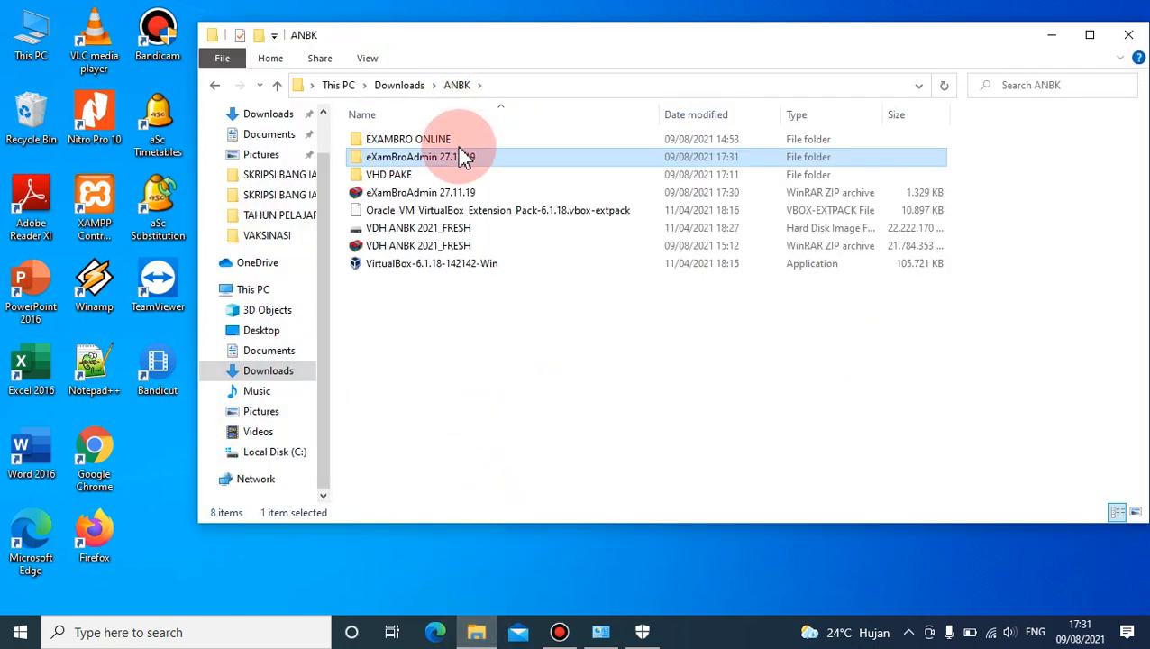
{"action": "left_click", "coordinate": [456, 228]}
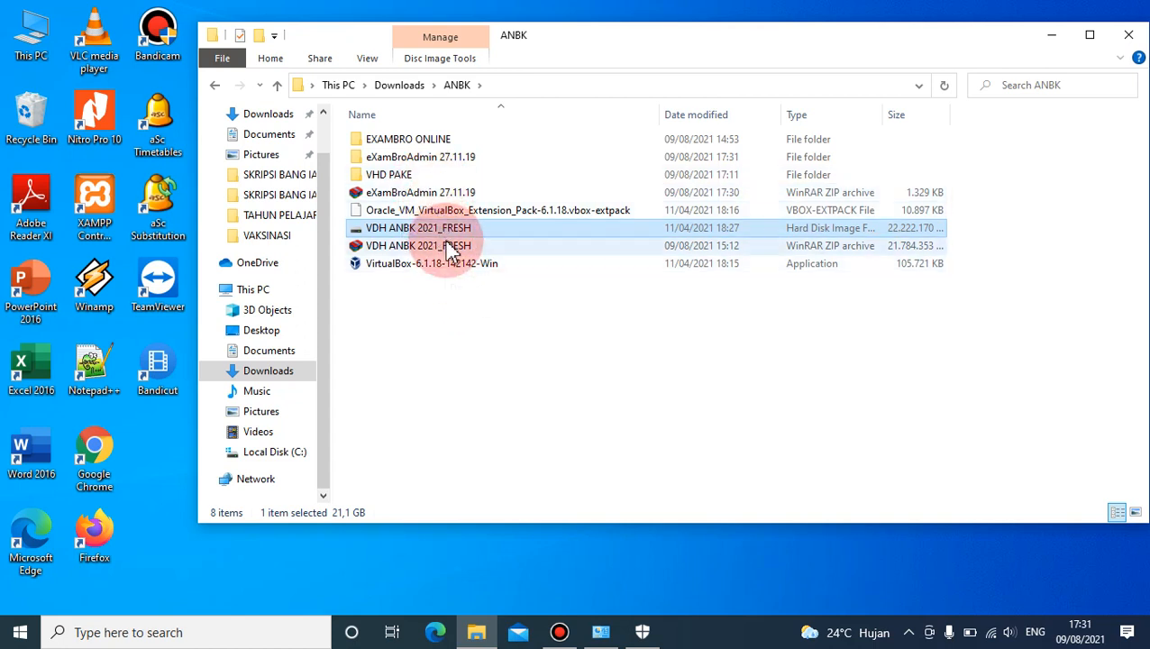
{"action": "double_click", "coordinate": [436, 174]}
{"action": "left_click", "coordinate": [442, 142]}
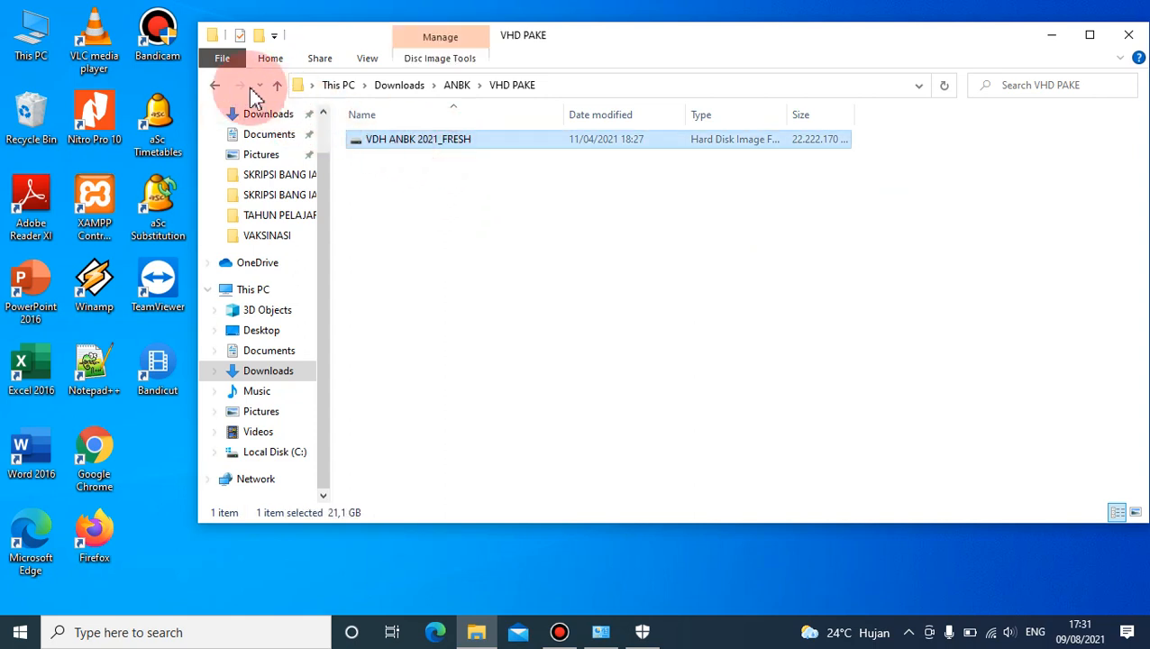
{"action": "left_click", "coordinate": [215, 85]}
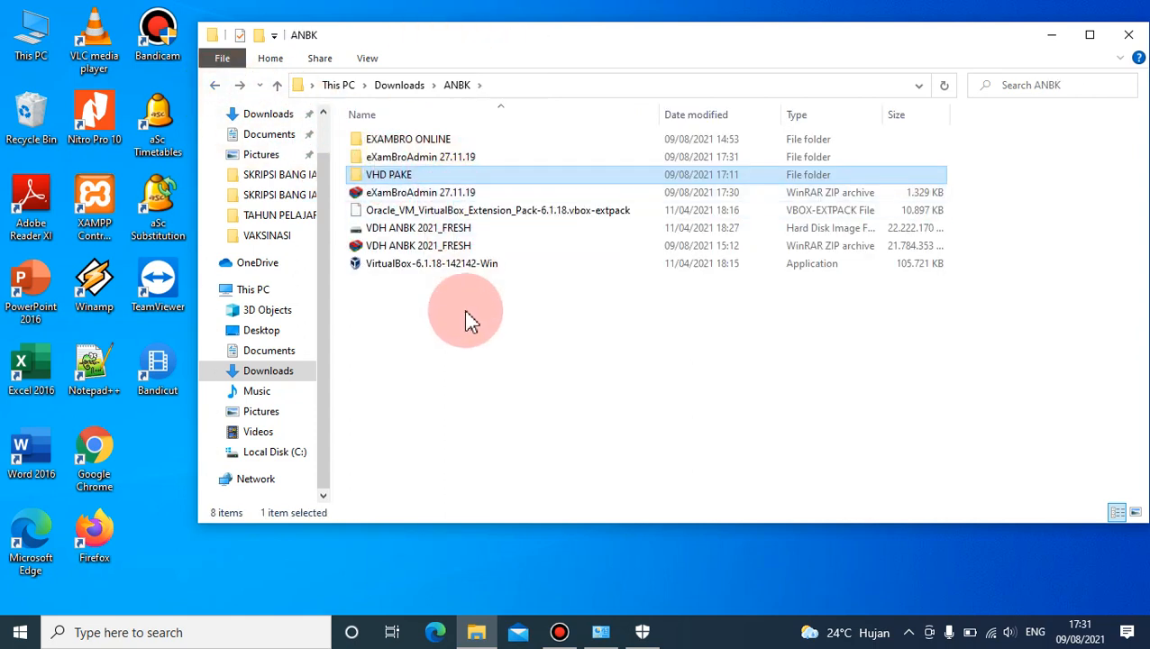
- Switch to Windows Security and turn off Microsoft Defender Firewall for the domain network, allowing the change
{"action": "left_click", "coordinate": [645, 634]}
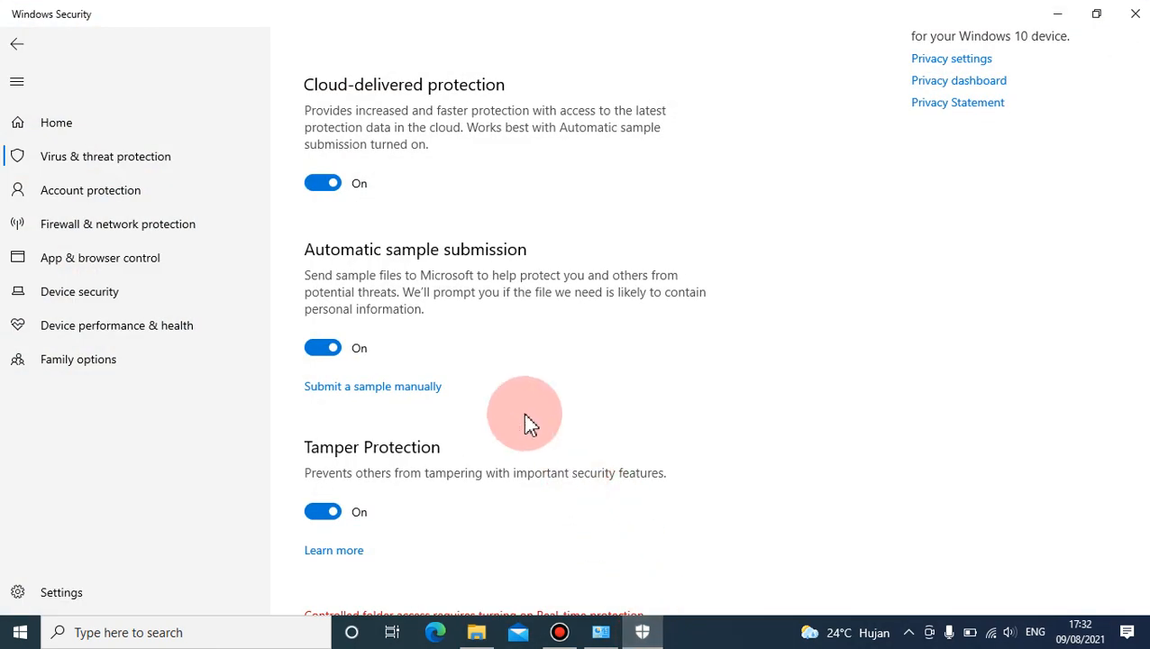
{"action": "left_click", "coordinate": [27, 43]}
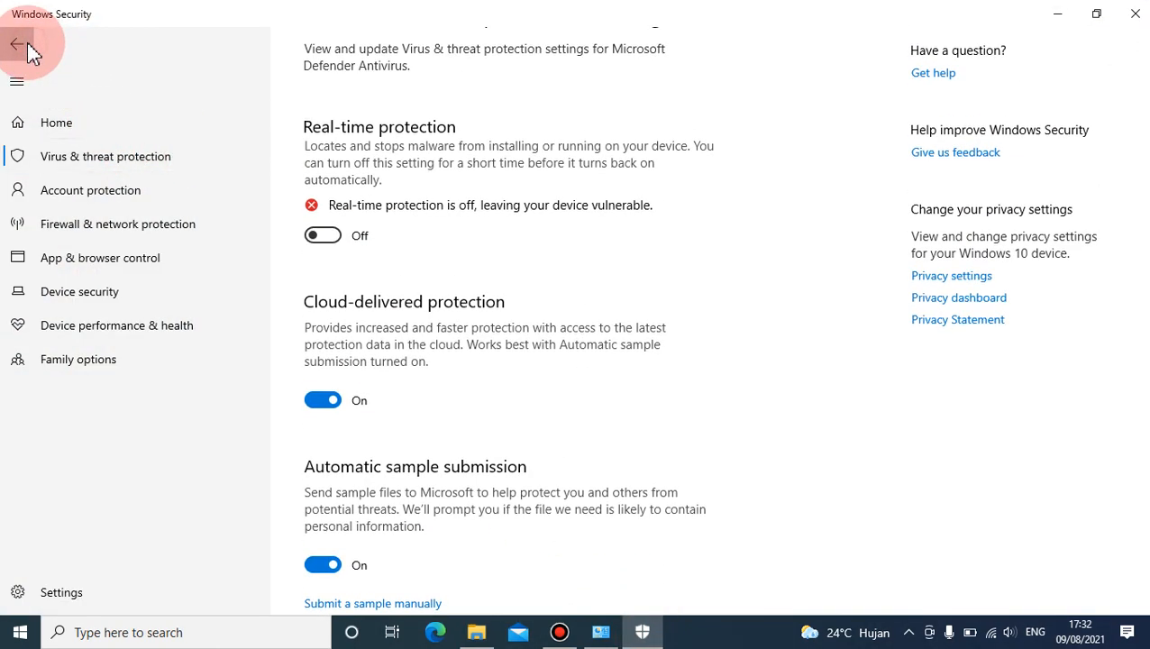
{"action": "left_click", "coordinate": [95, 227]}
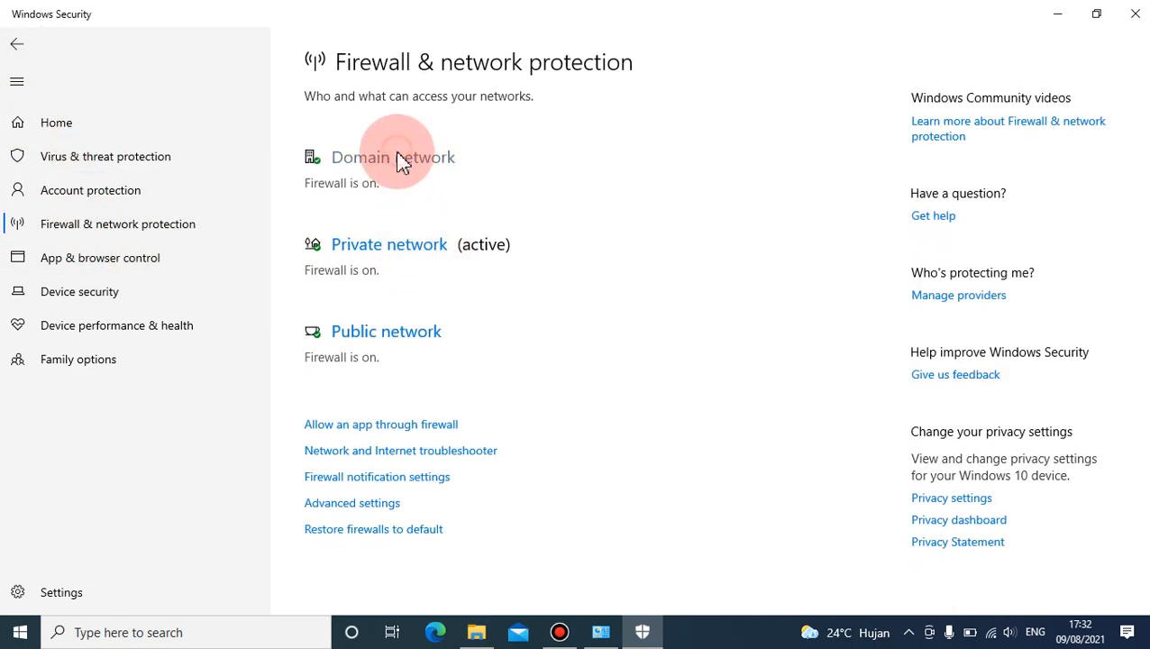
{"action": "left_click", "coordinate": [402, 160]}
{"action": "left_click", "coordinate": [321, 337]}
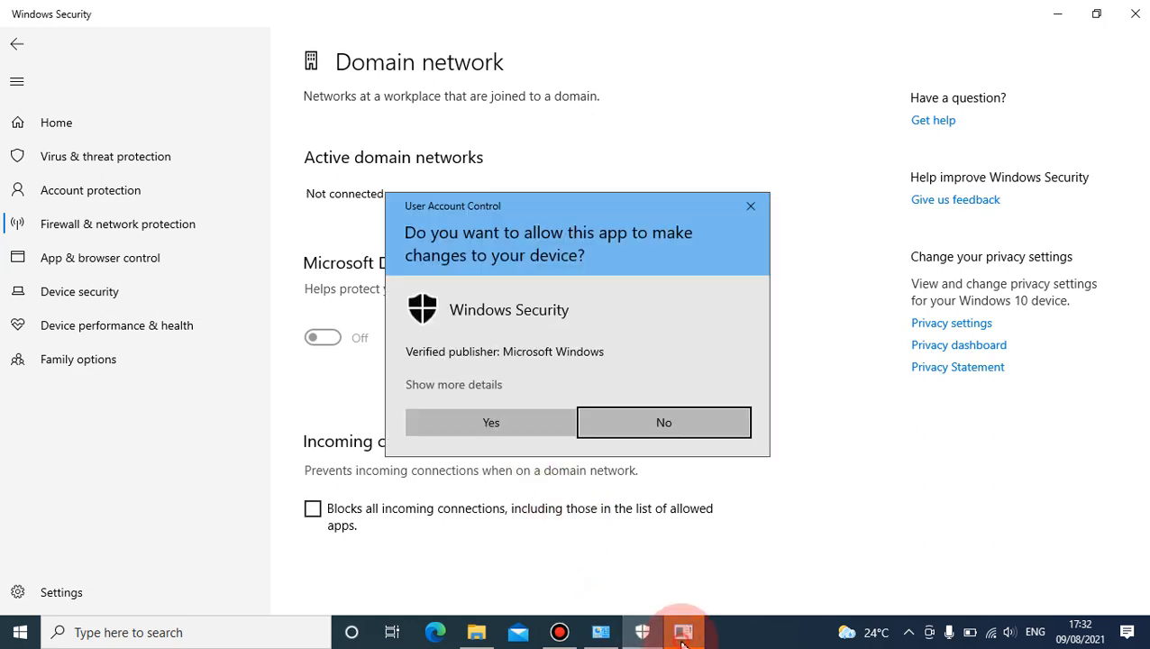
{"action": "left_click", "coordinate": [559, 444]}
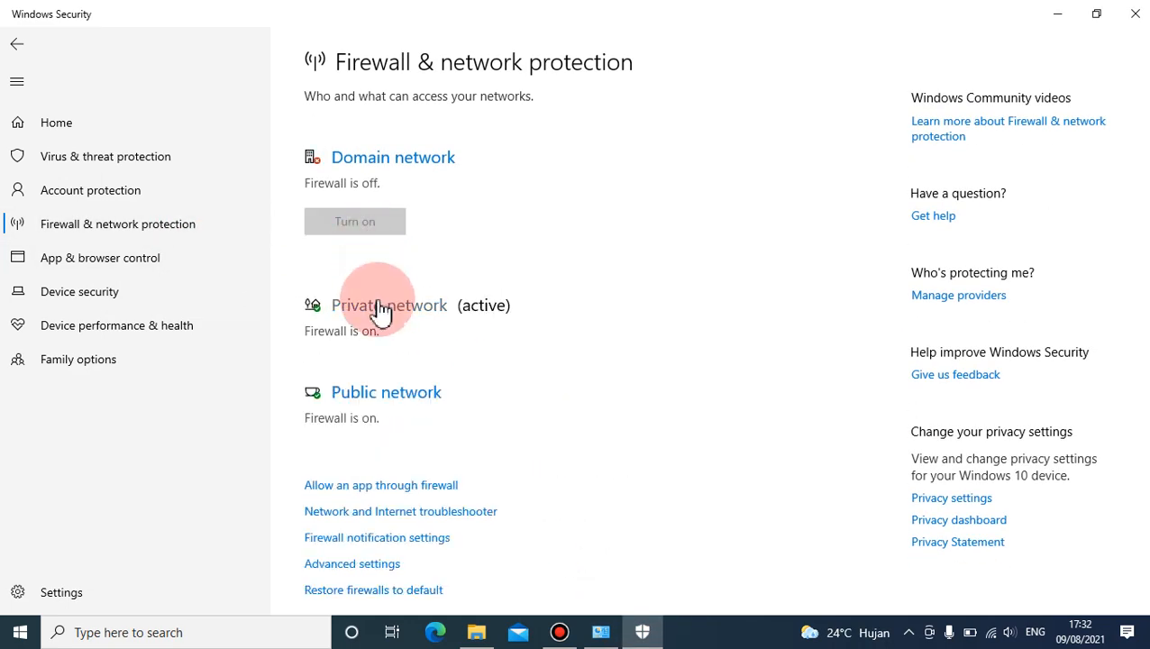
- Turn off Microsoft Defender Firewall for the private network and allow the change
{"action": "left_click", "coordinate": [425, 311]}
{"action": "left_click", "coordinate": [319, 358]}
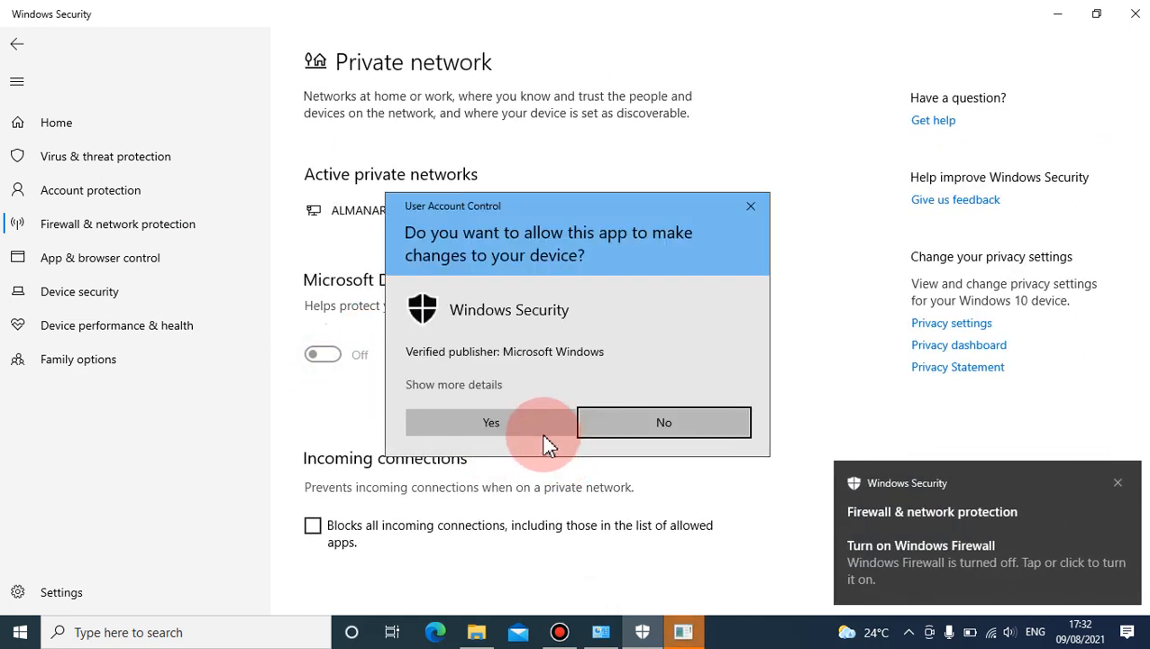
{"action": "left_click", "coordinate": [542, 423]}
- Turn off Microsoft Defender Firewall for the public network and allow the change
{"action": "left_click", "coordinate": [99, 228]}
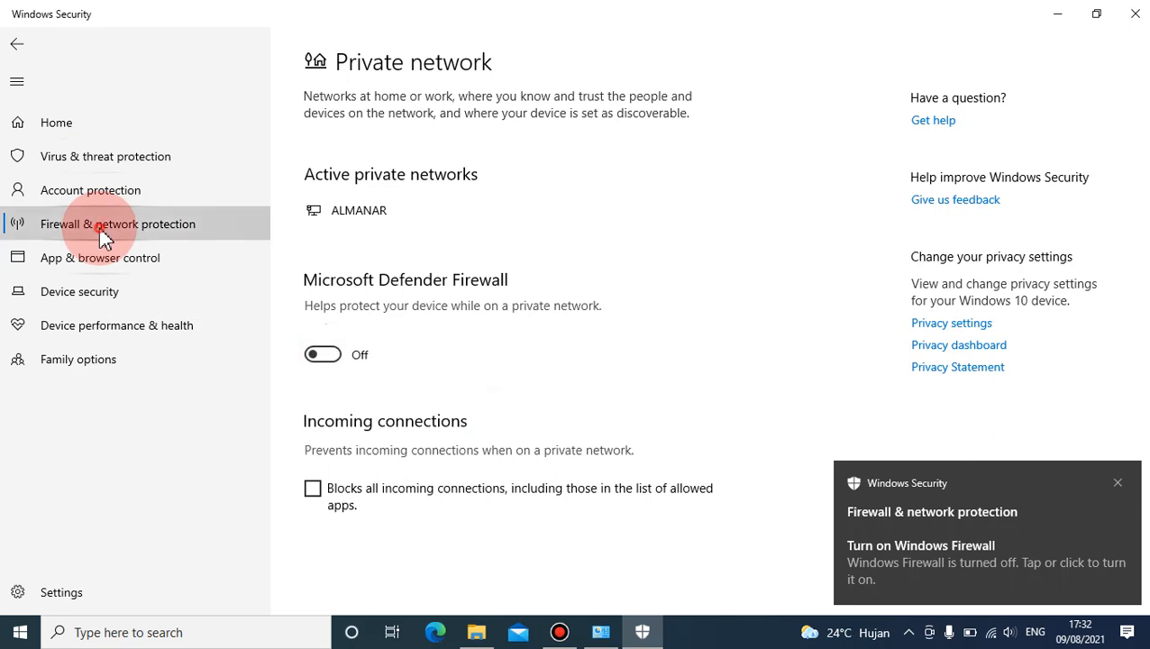
{"action": "scroll", "coordinate": [368, 541], "scroll_direction": "down", "scroll_amount": 3}
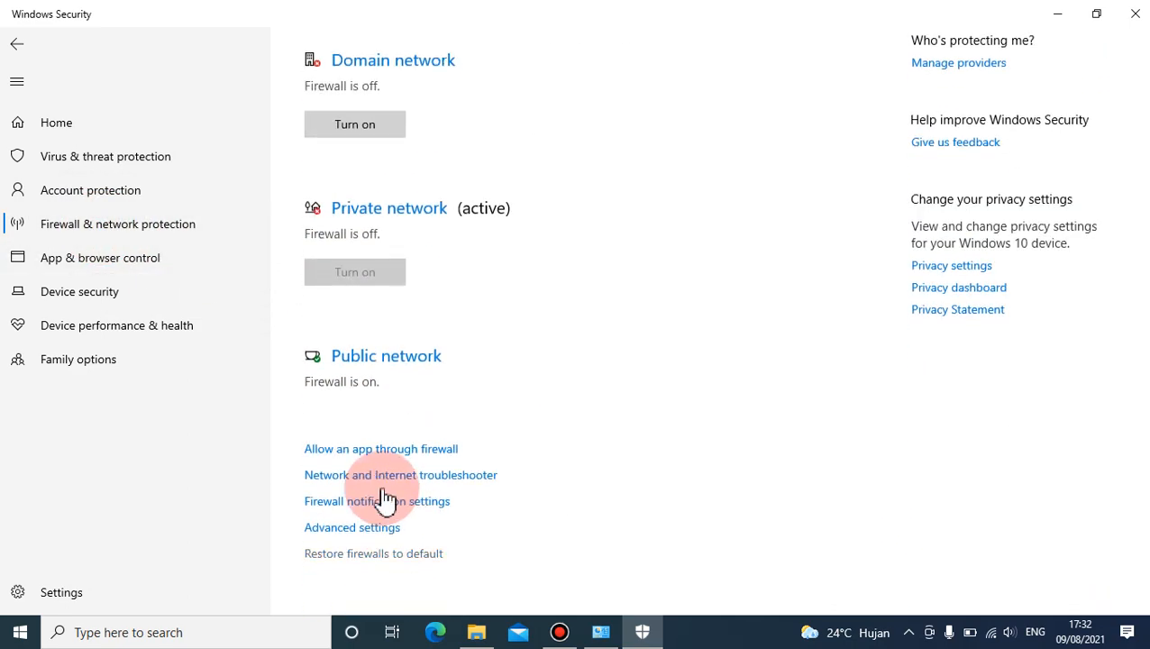
{"action": "left_click", "coordinate": [356, 350]}
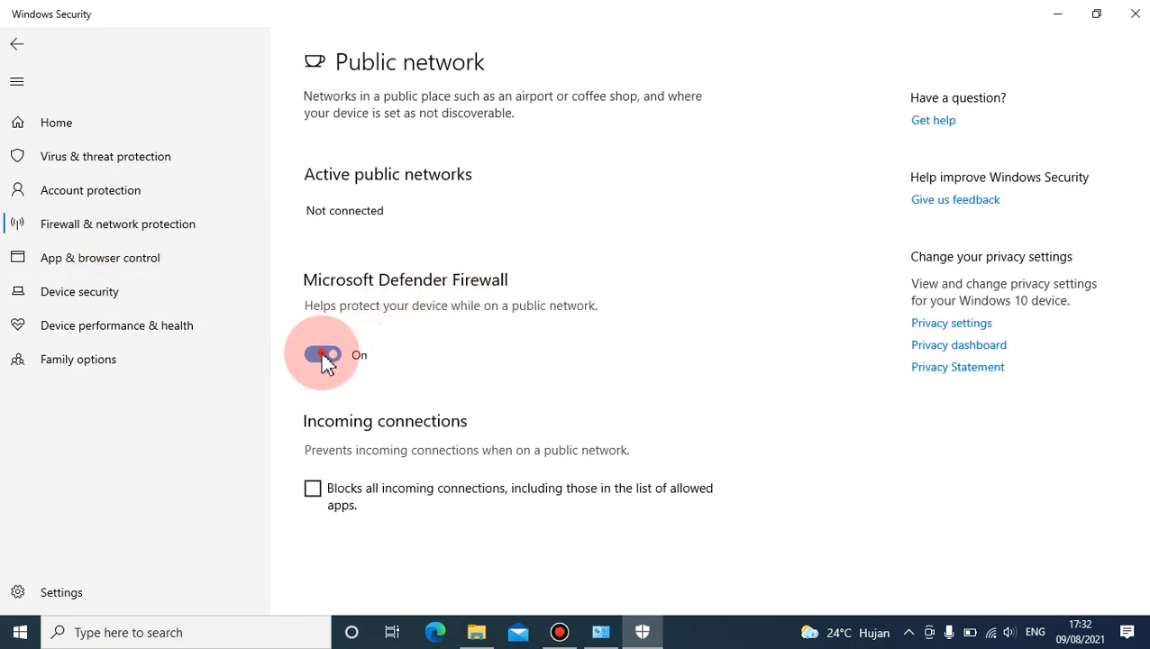
{"action": "left_click", "coordinate": [323, 356]}
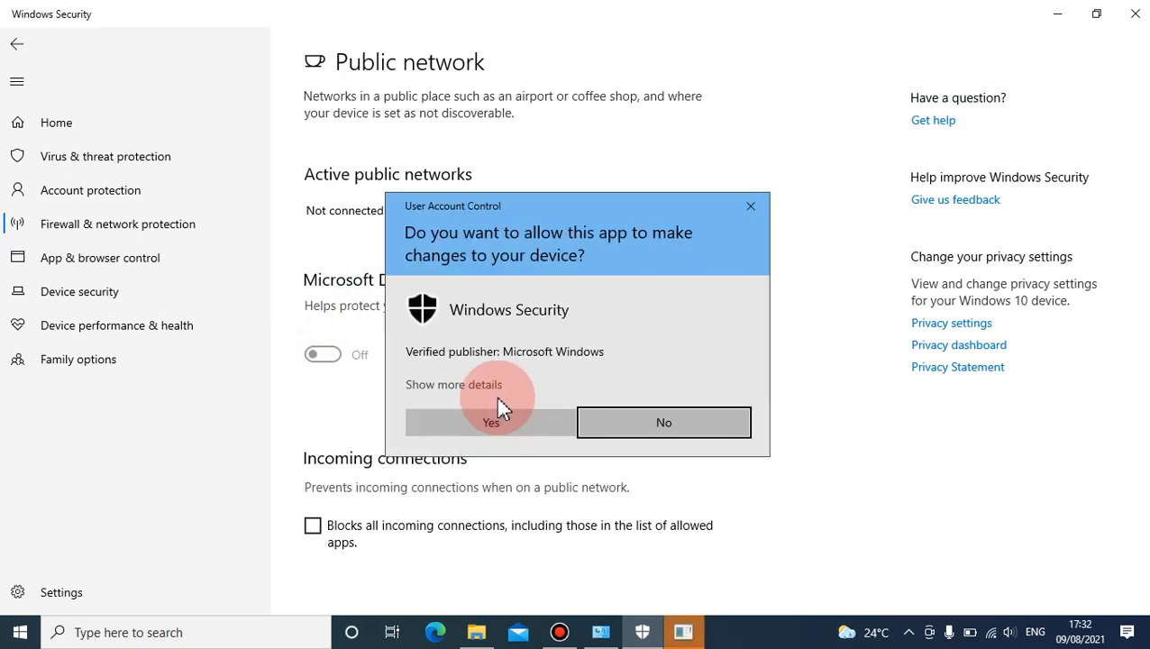
{"action": "left_click", "coordinate": [499, 420]}
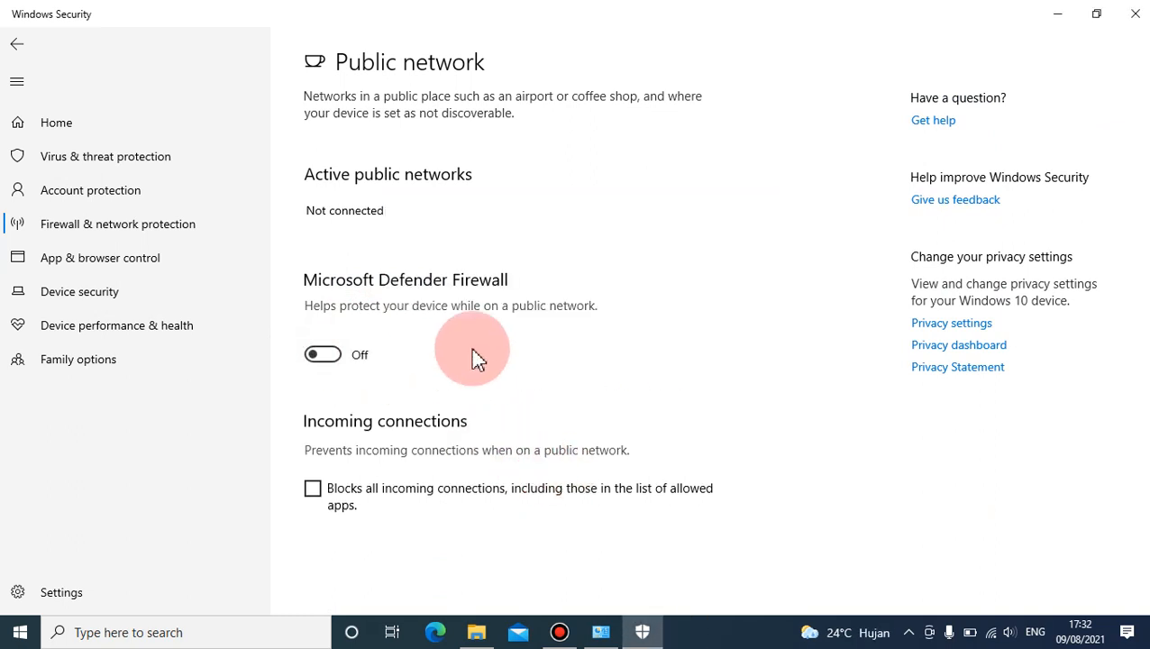
- Open the management page of the Virus & threat protection settings and check the real-time protection status
{"action": "left_click", "coordinate": [162, 167]}
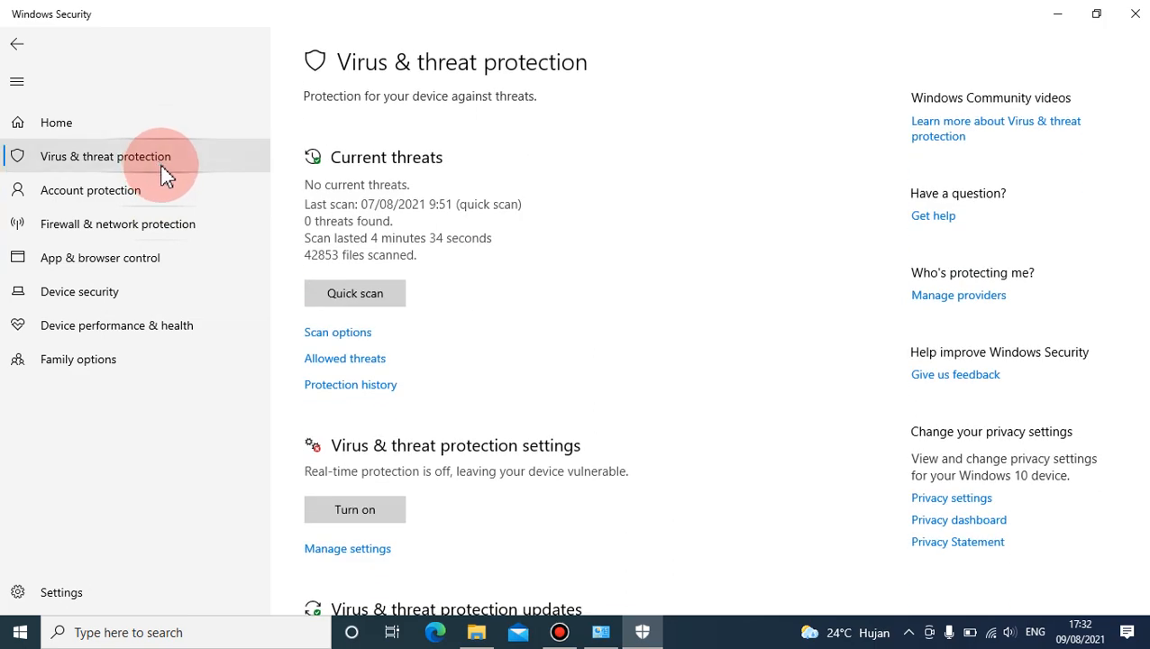
{"action": "scroll", "coordinate": [403, 408], "scroll_direction": "down", "scroll_amount": 3}
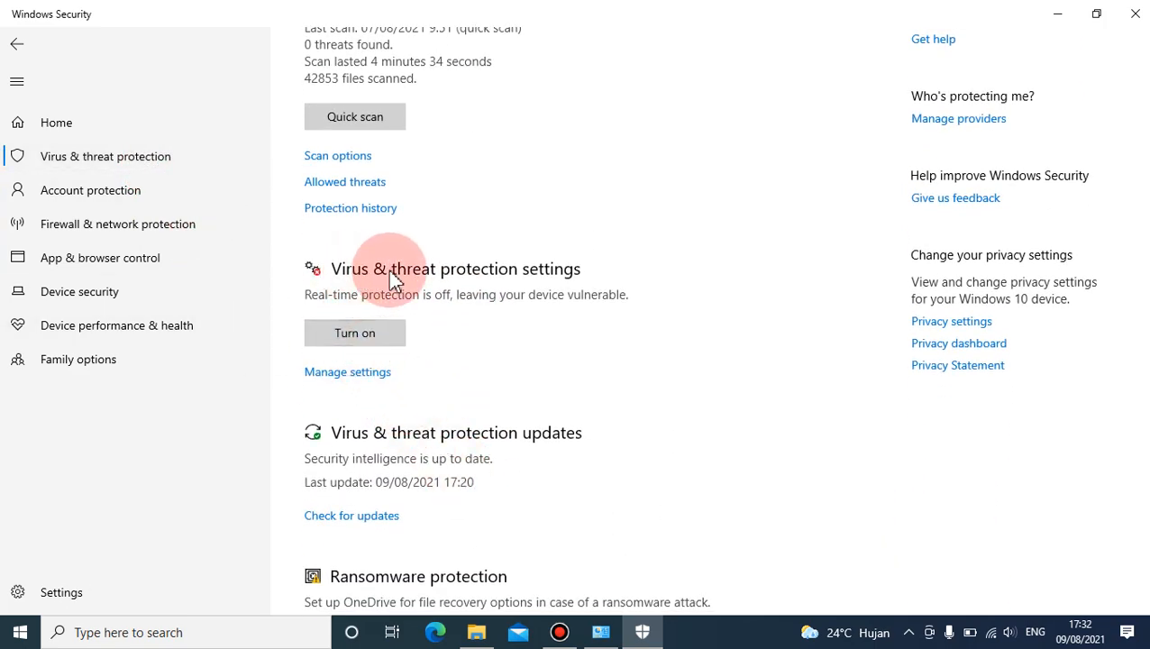
{"action": "left_click", "coordinate": [356, 383]}
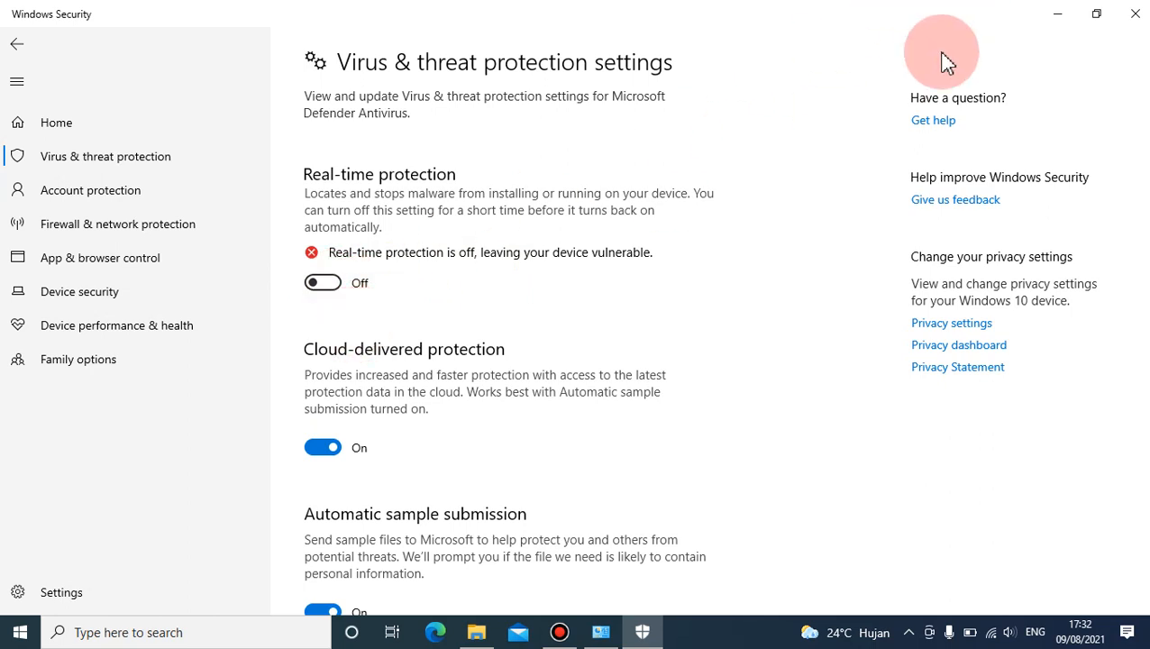
- Switch to File Explorer and run the VirtualBox-6.1.18-142142-Win installer from the ANBK folder as administrator, allowing it to make changes
{"action": "left_click", "coordinate": [472, 633]}
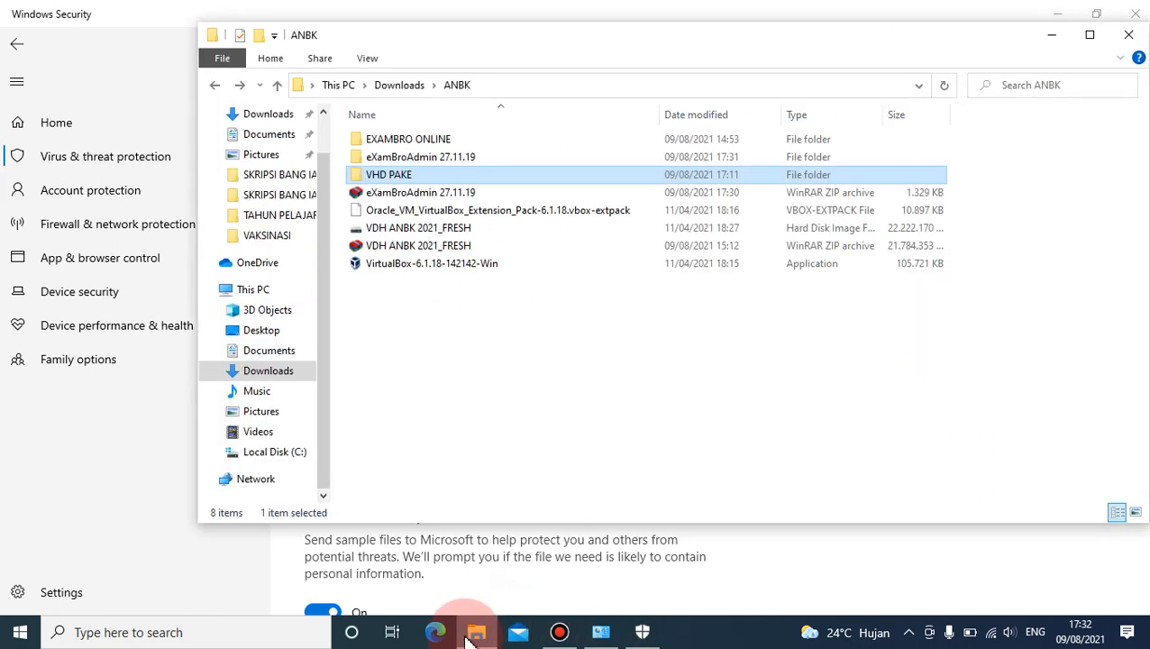
{"action": "left_click", "coordinate": [427, 268]}
{"action": "right_click", "coordinate": [425, 266]}
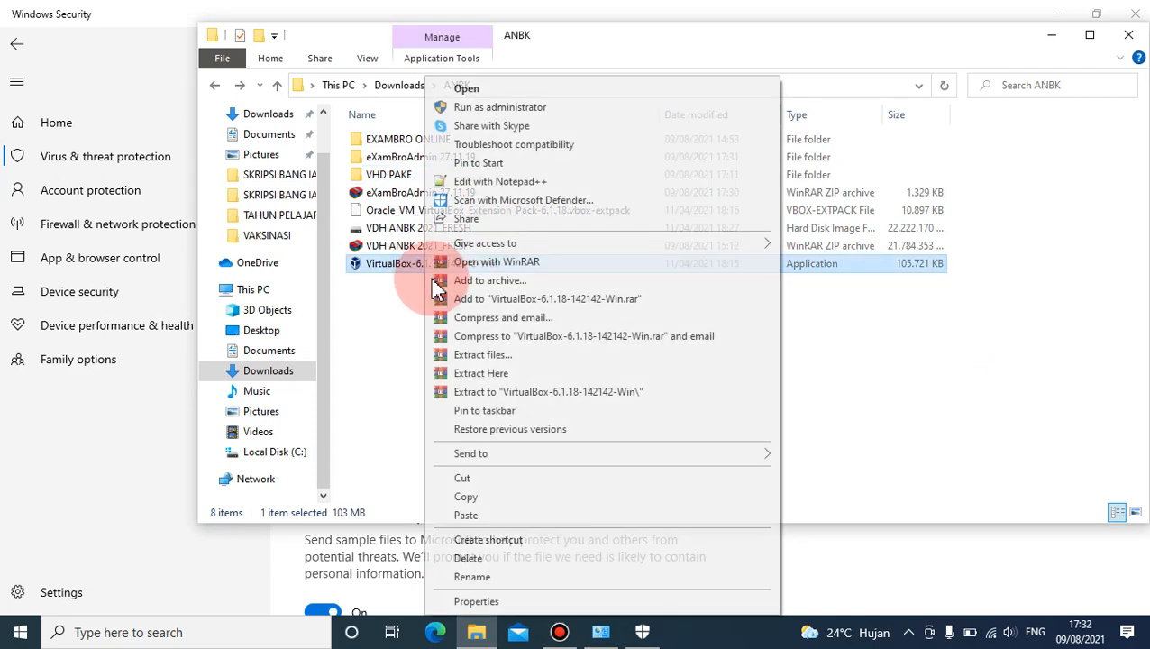
{"action": "left_click", "coordinate": [500, 108]}
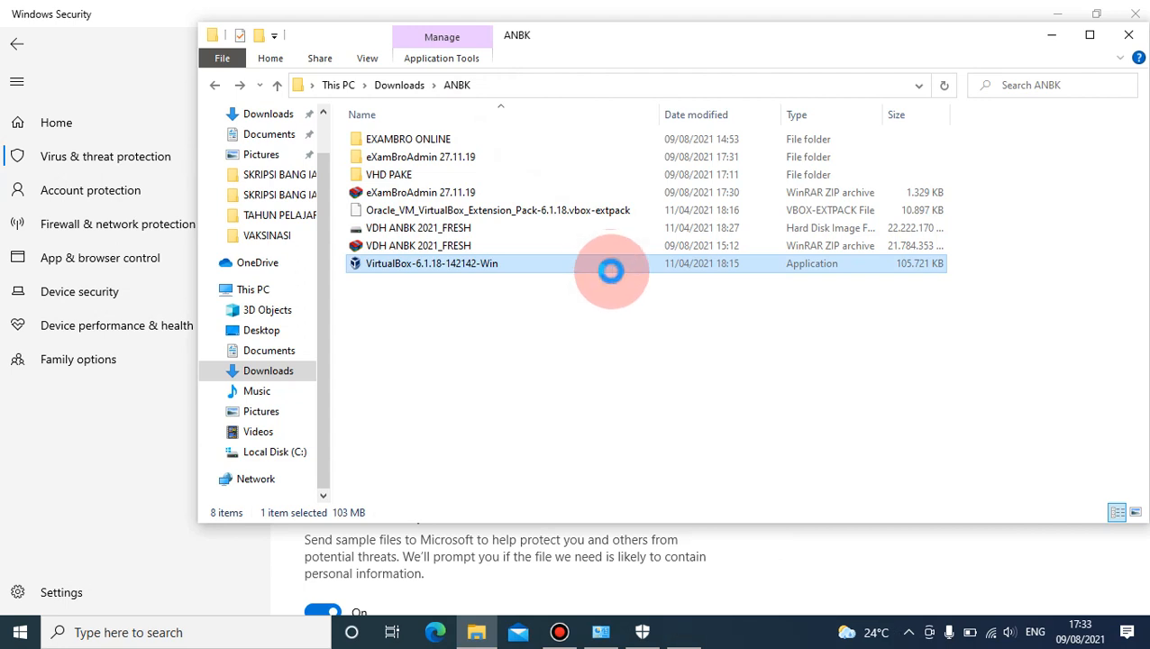
{"action": "left_click", "coordinate": [578, 422]}
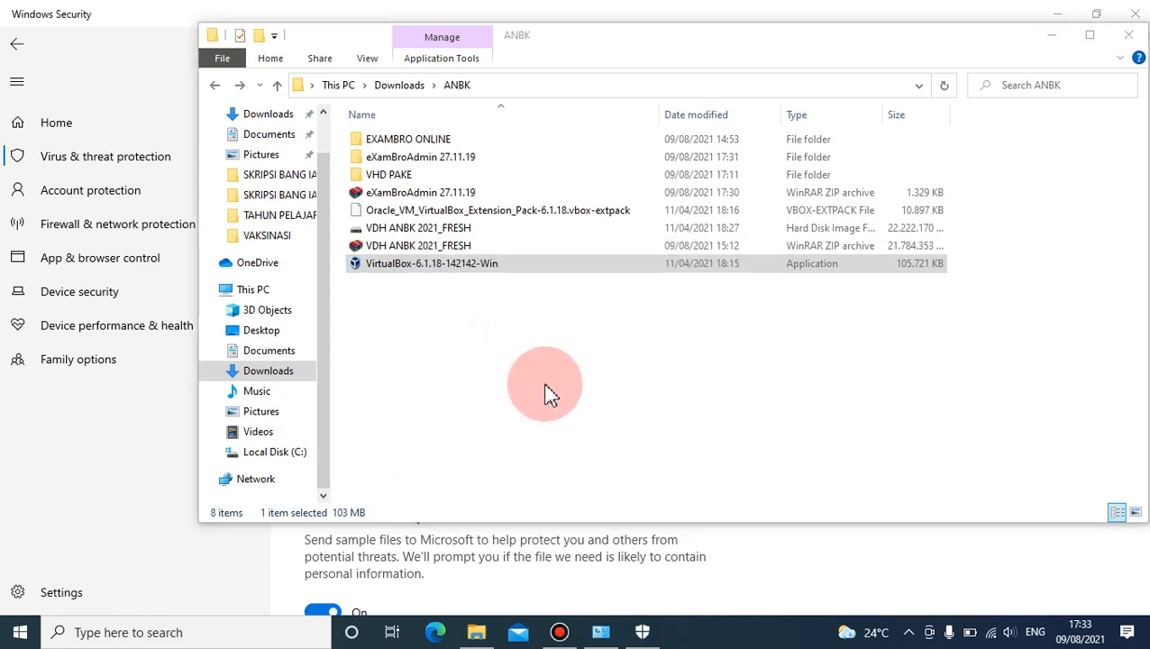
- Go through the VirtualBox setup with the default features and location, accept the network interfaces warning, and start the installation
{"action": "left_click", "coordinate": [660, 451]}
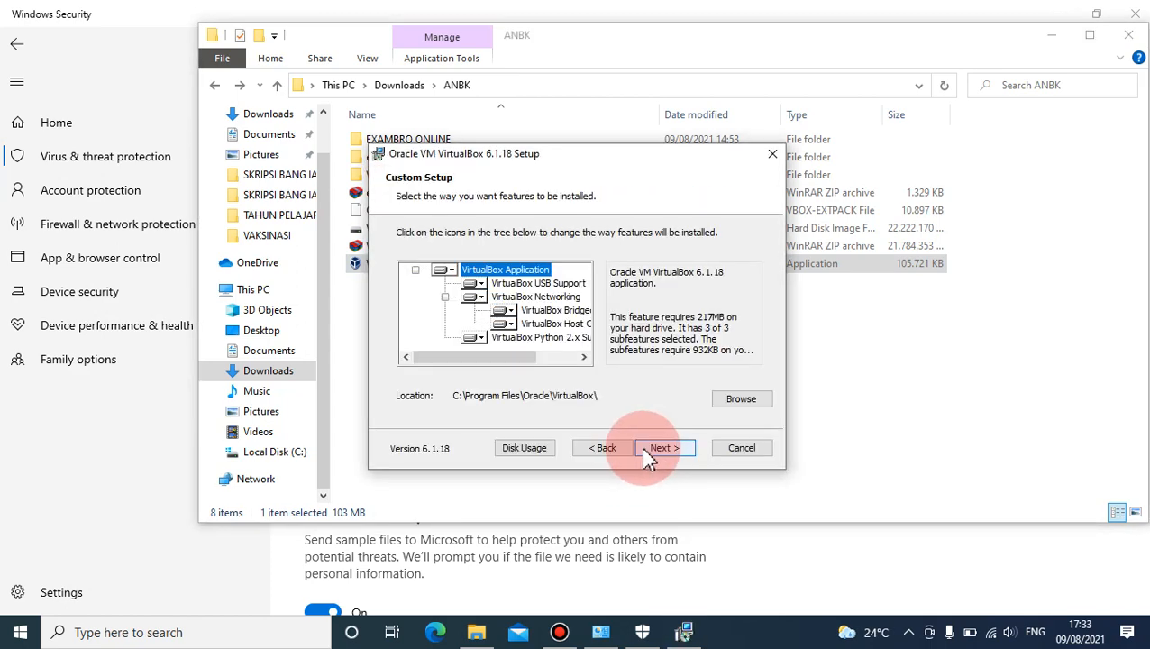
{"action": "left_click", "coordinate": [660, 451]}
{"action": "left_click", "coordinate": [661, 454]}
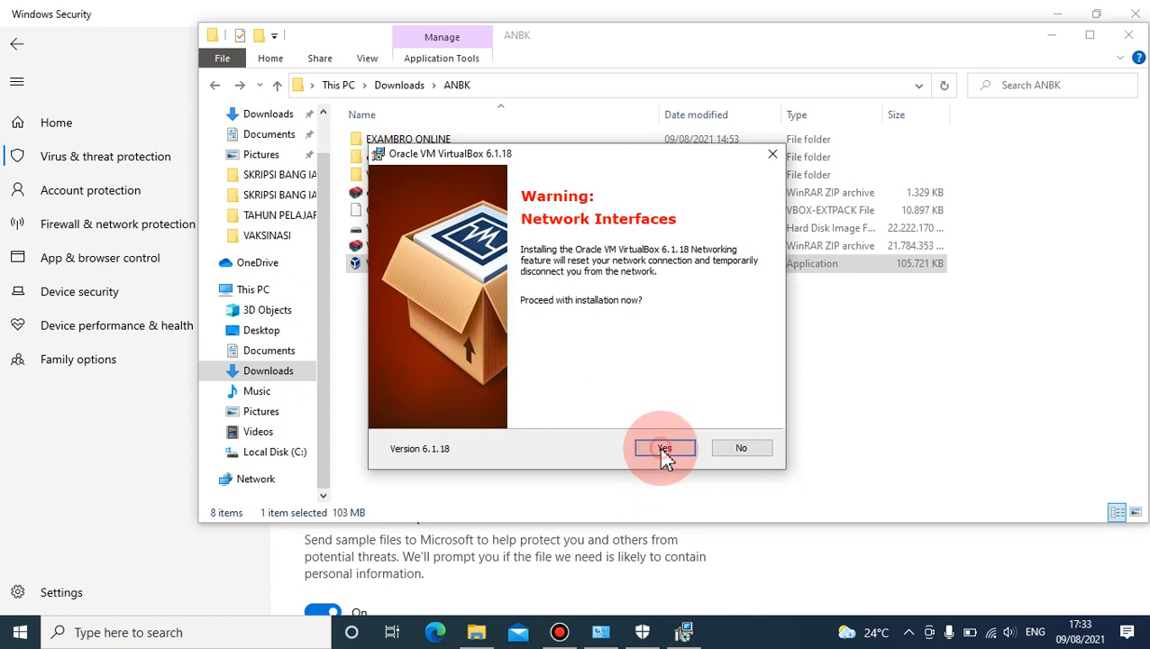
{"action": "left_click", "coordinate": [664, 449]}
{"action": "left_click", "coordinate": [660, 449]}
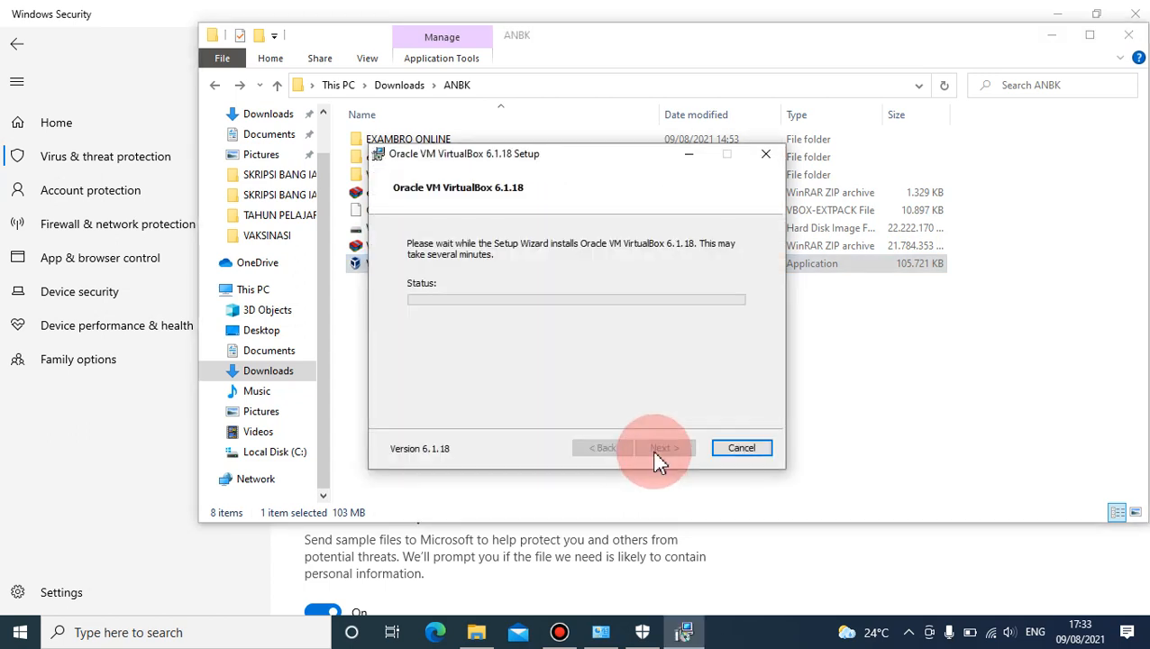
- Minimize Windows Security and move the VirtualBox setup and File Explorer windows apart on the desktop
{"action": "left_click", "coordinate": [614, 366]}
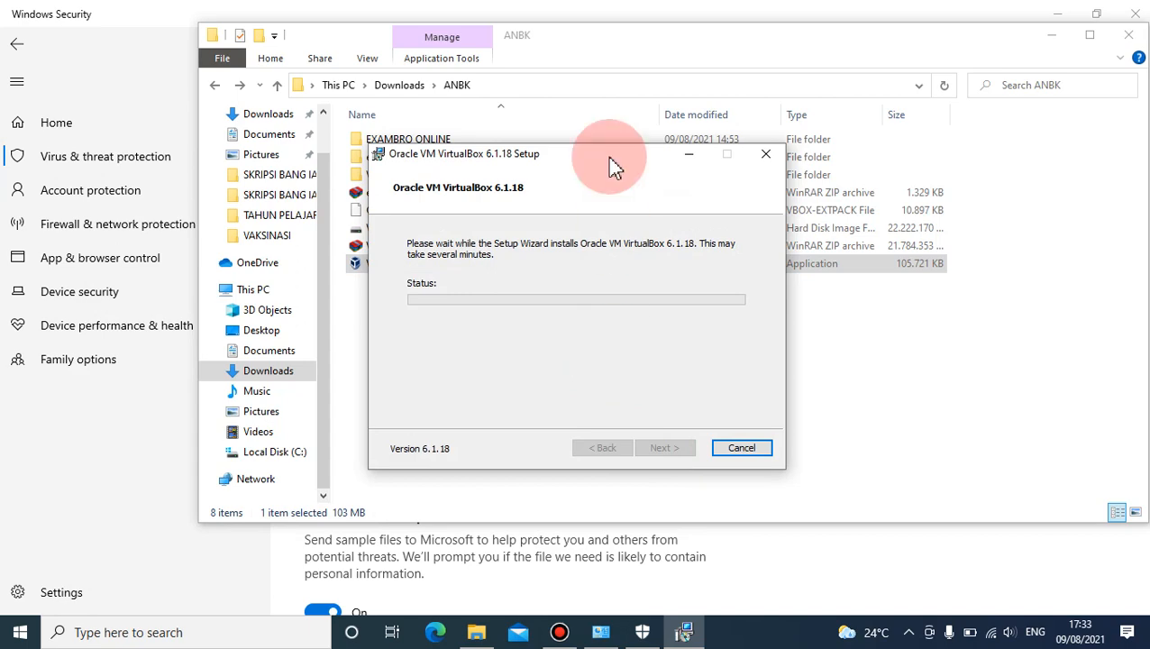
{"action": "left_click", "coordinate": [579, 14]}
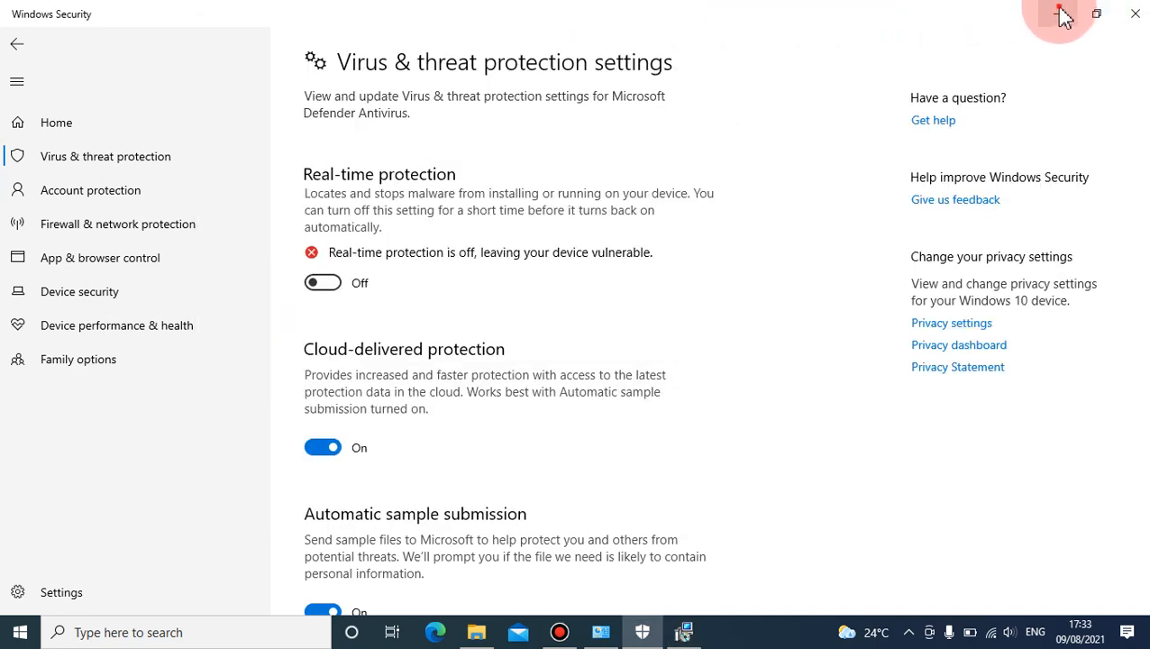
{"action": "left_click", "coordinate": [1058, 14]}
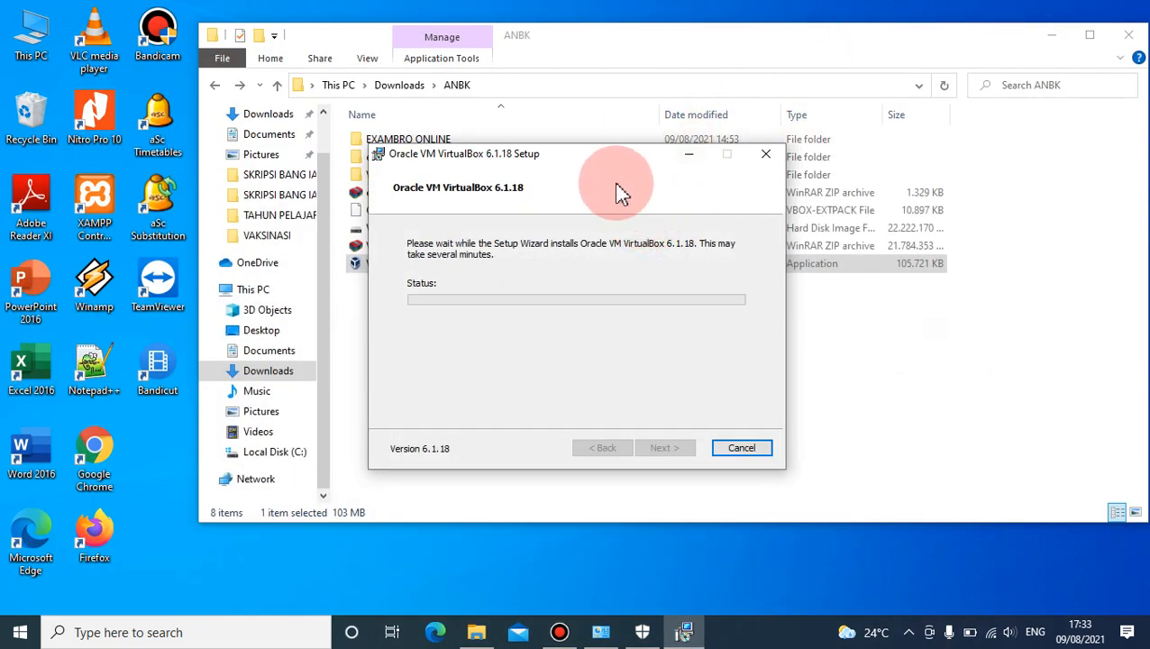
{"action": "left_click_drag", "start_coordinate": [599, 158], "coordinate": [708, 152]}
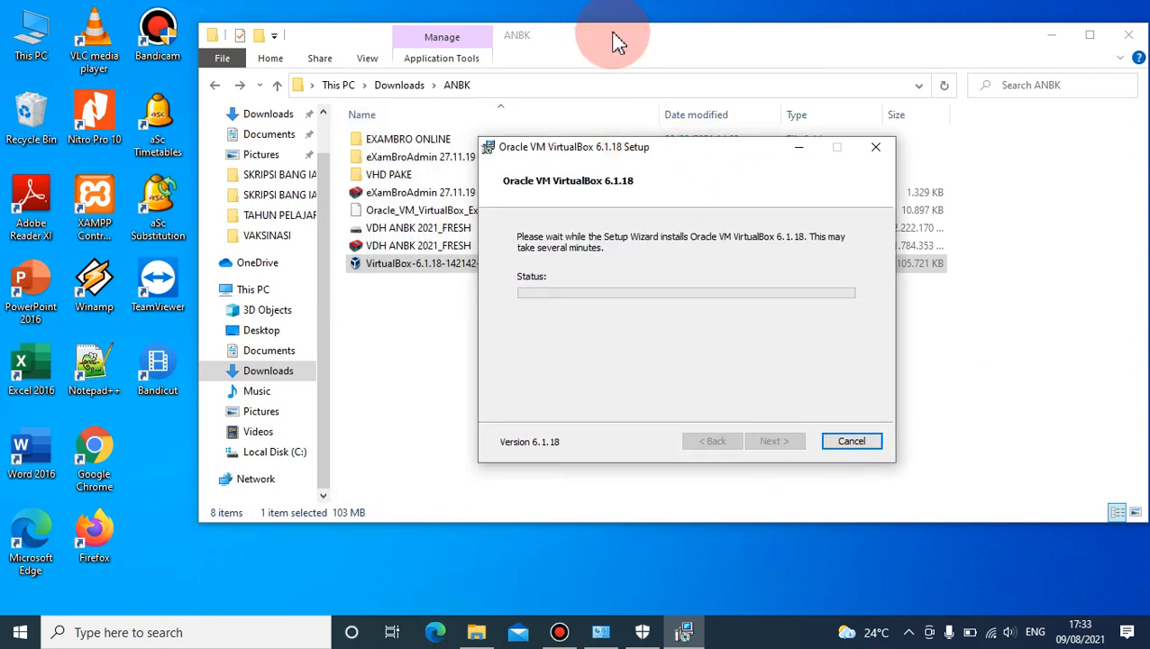
{"action": "left_click", "coordinate": [621, 40]}
{"action": "left_click_drag", "start_coordinate": [637, 41], "coordinate": [446, 31]}
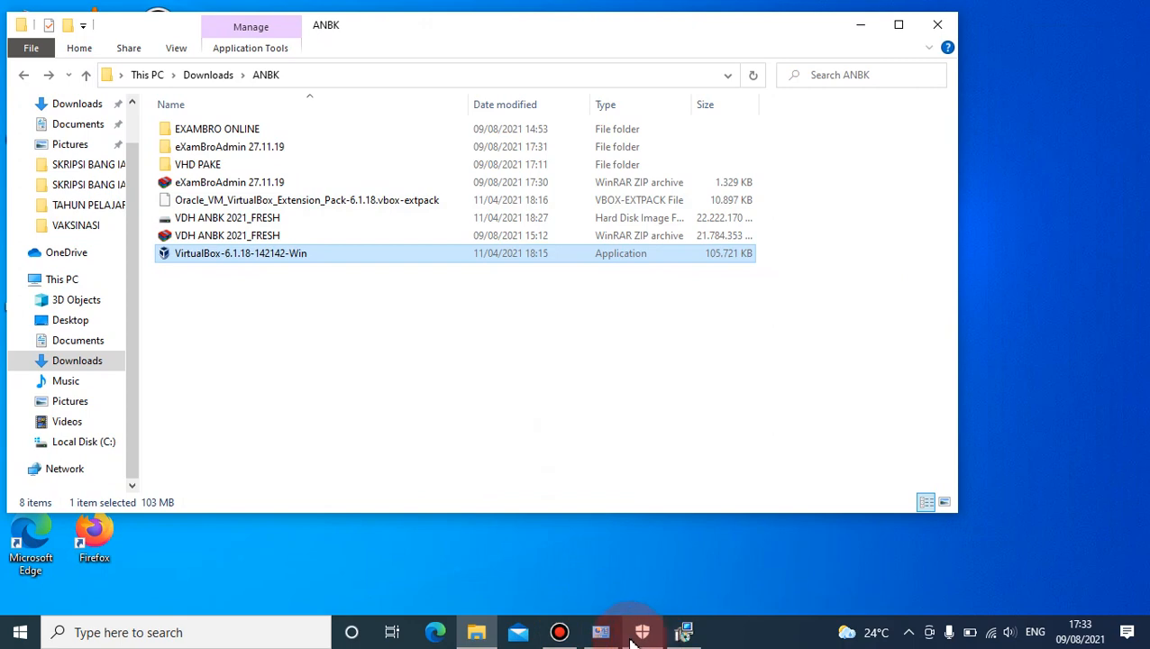
- Return to the VirtualBox setup and install the Oracle Corporation Universal Serial Bus device software, always trusting the publisher
{"action": "left_click", "coordinate": [685, 632]}
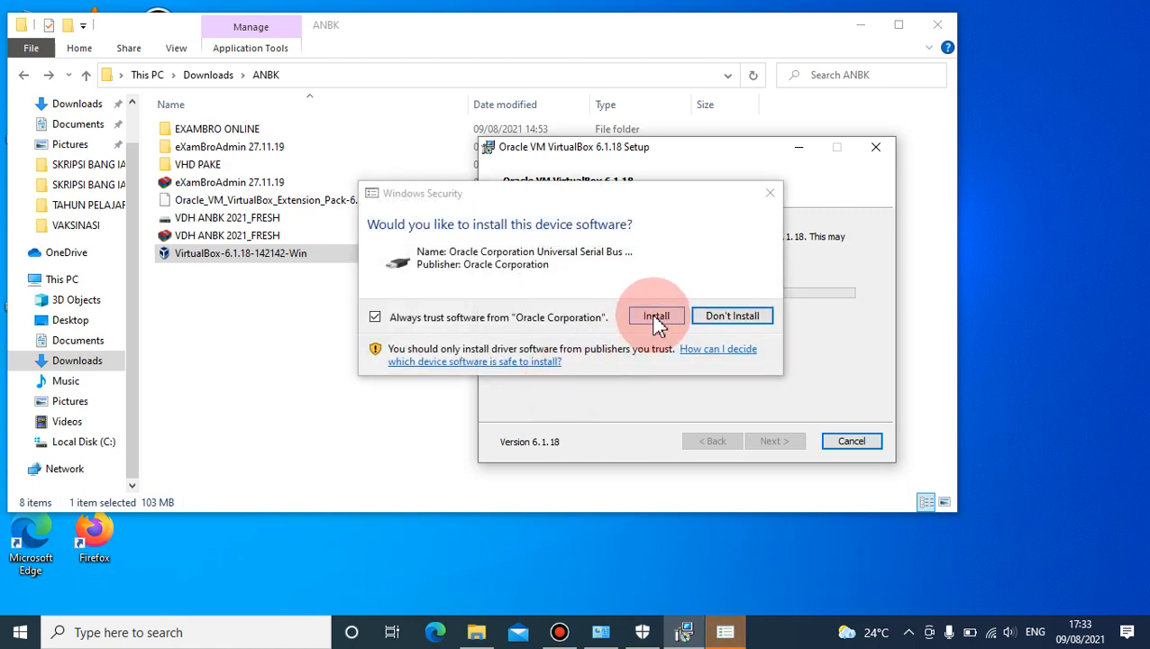
{"action": "left_click", "coordinate": [656, 318]}
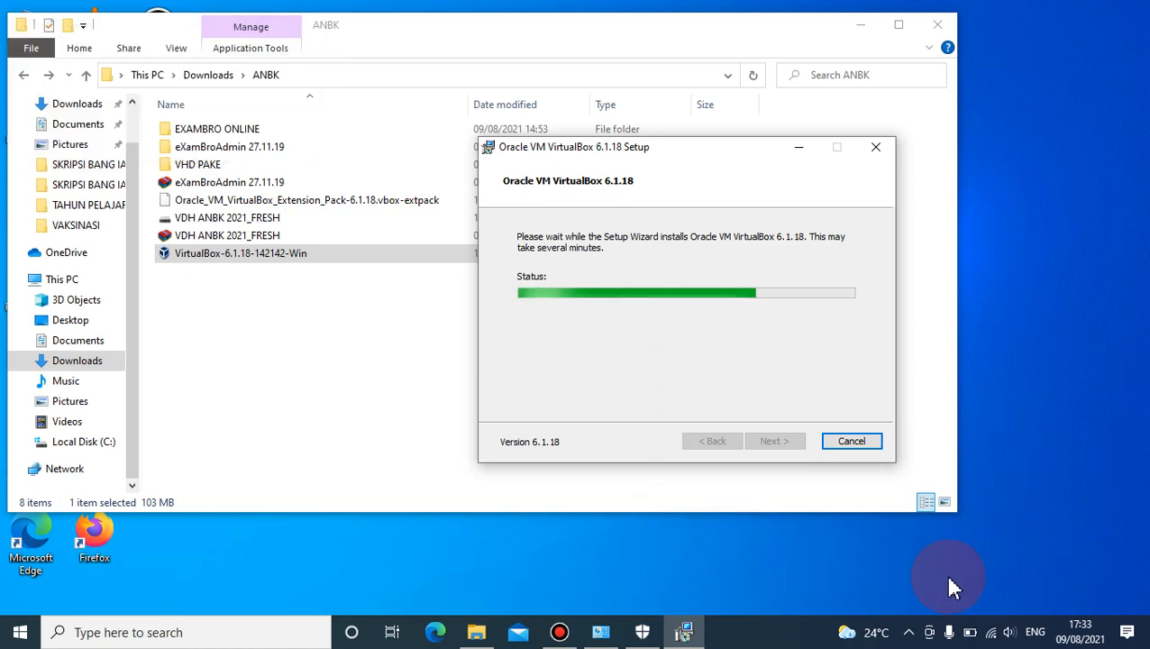
- Open the Network & Internet settings from the desktop, then return to the VirtualBox setup and finish the installation
{"action": "right_click", "coordinate": [996, 635]}
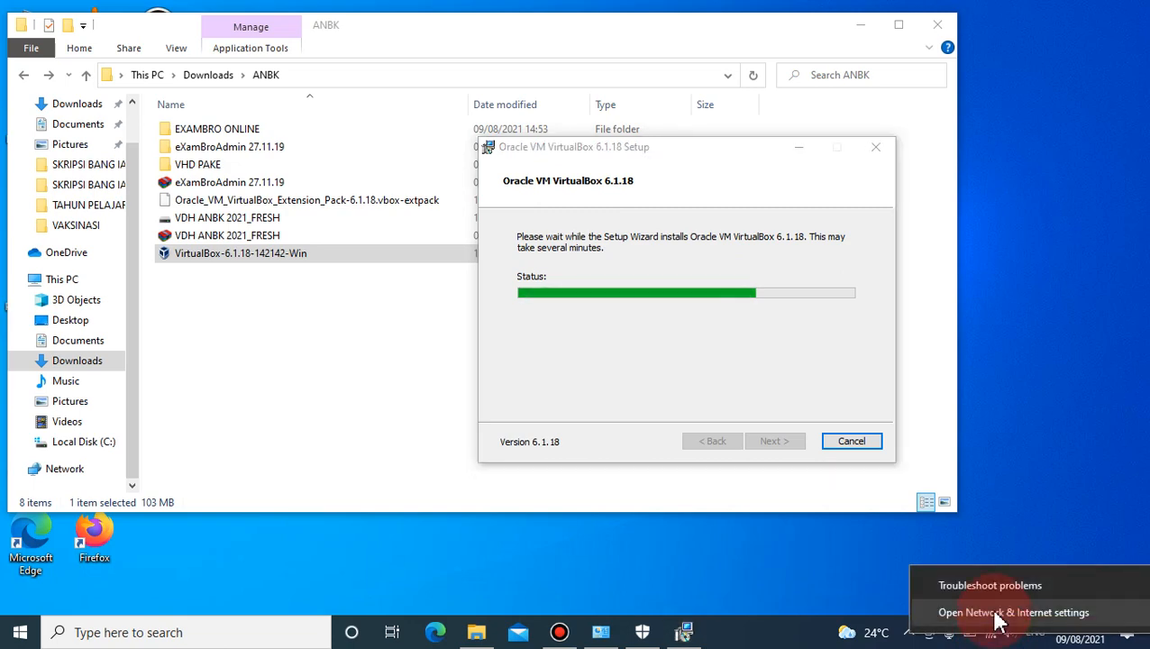
{"action": "left_click", "coordinate": [996, 614]}
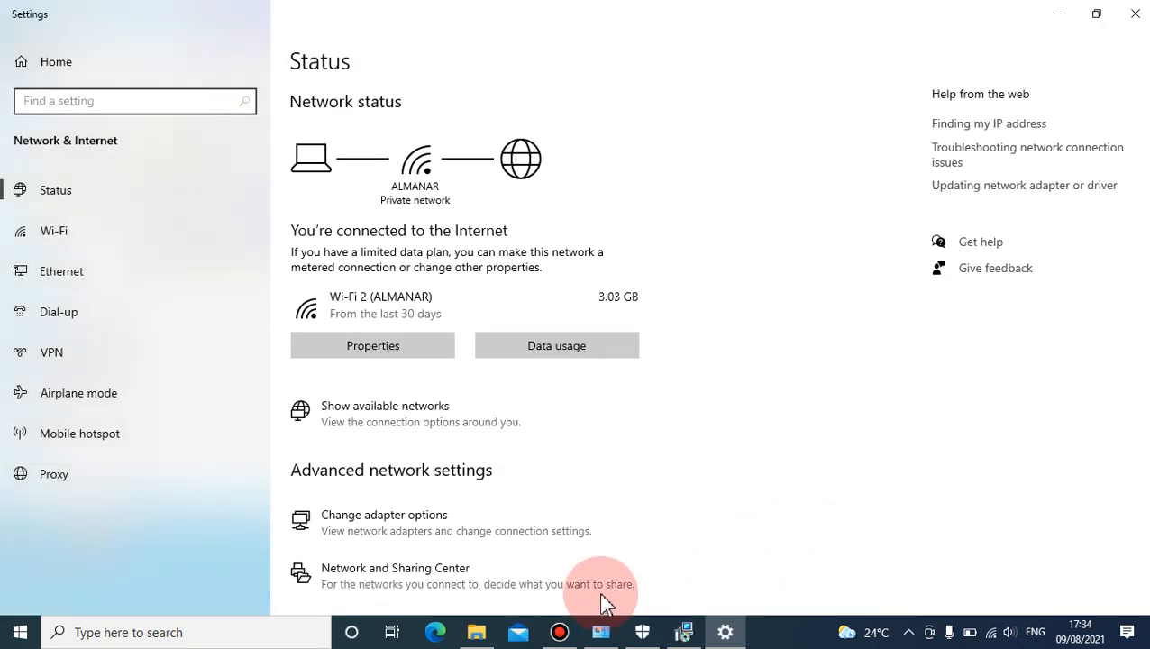
{"action": "left_click", "coordinate": [682, 632]}
{"action": "left_click", "coordinate": [766, 442]}
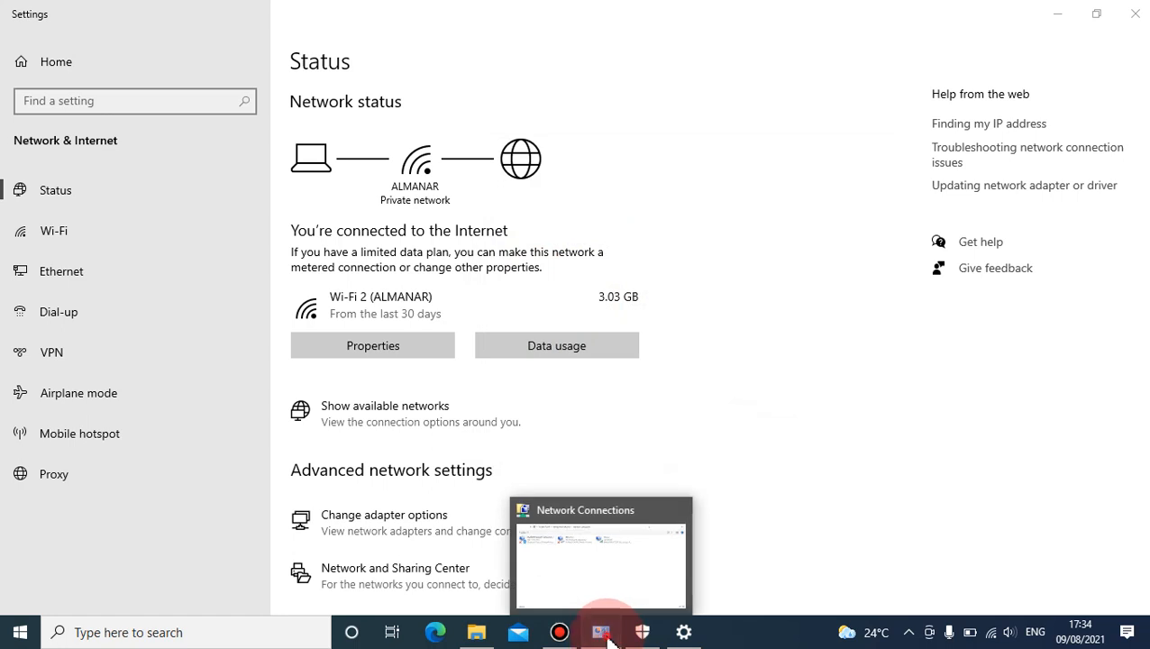
- Switch to Network Connections and examine the Ethernet 2 and Wi-Fi 2 adapters to tell the two connections apart
{"action": "left_click", "coordinate": [604, 637]}
{"action": "left_click", "coordinate": [429, 176]}
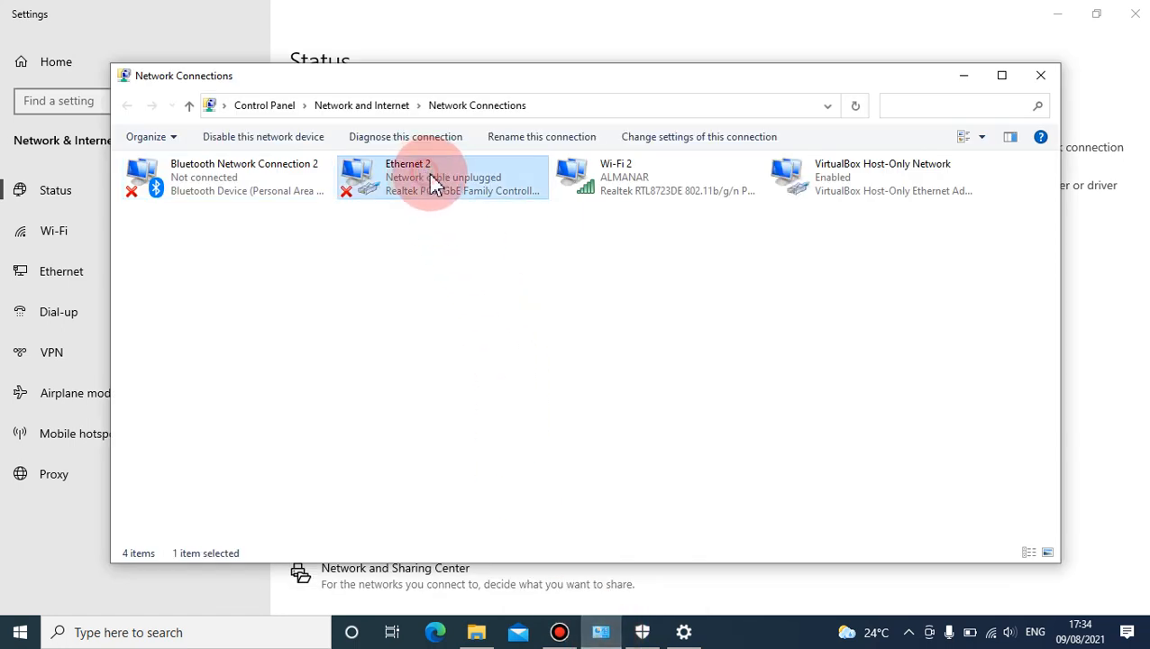
{"action": "left_click", "coordinate": [566, 180]}
{"action": "left_click", "coordinate": [487, 196]}
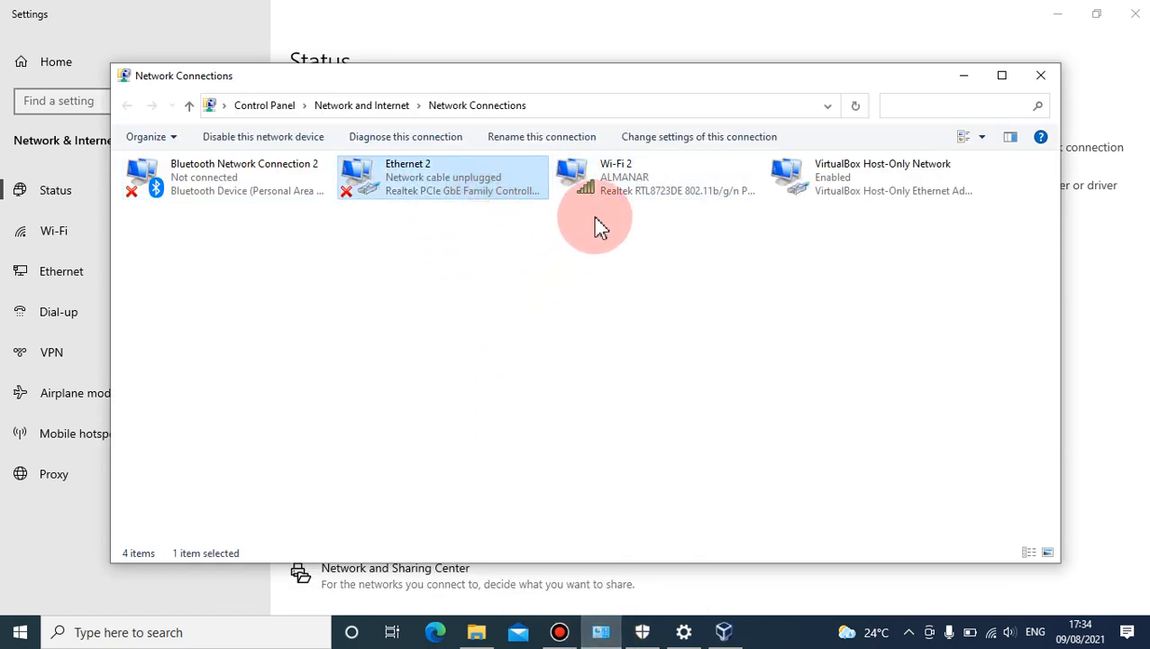
{"action": "left_click", "coordinate": [595, 195]}
{"action": "left_click", "coordinate": [543, 197]}
{"action": "left_click", "coordinate": [608, 199]}
{"action": "left_click", "coordinate": [478, 204]}
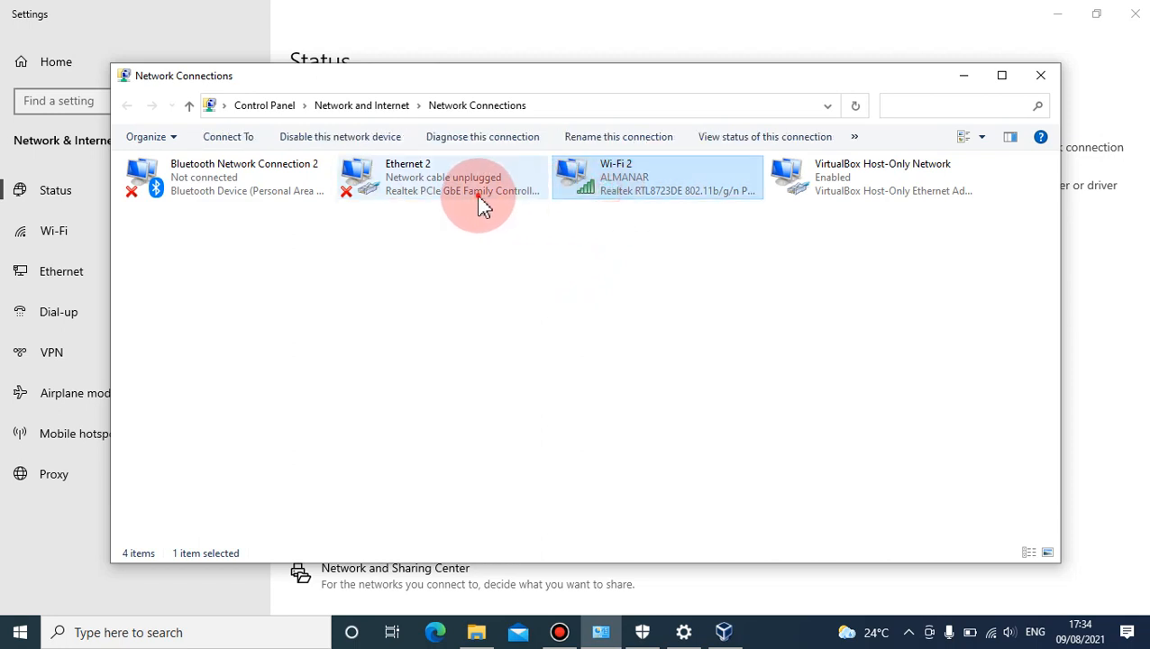
{"action": "left_click", "coordinate": [588, 191]}
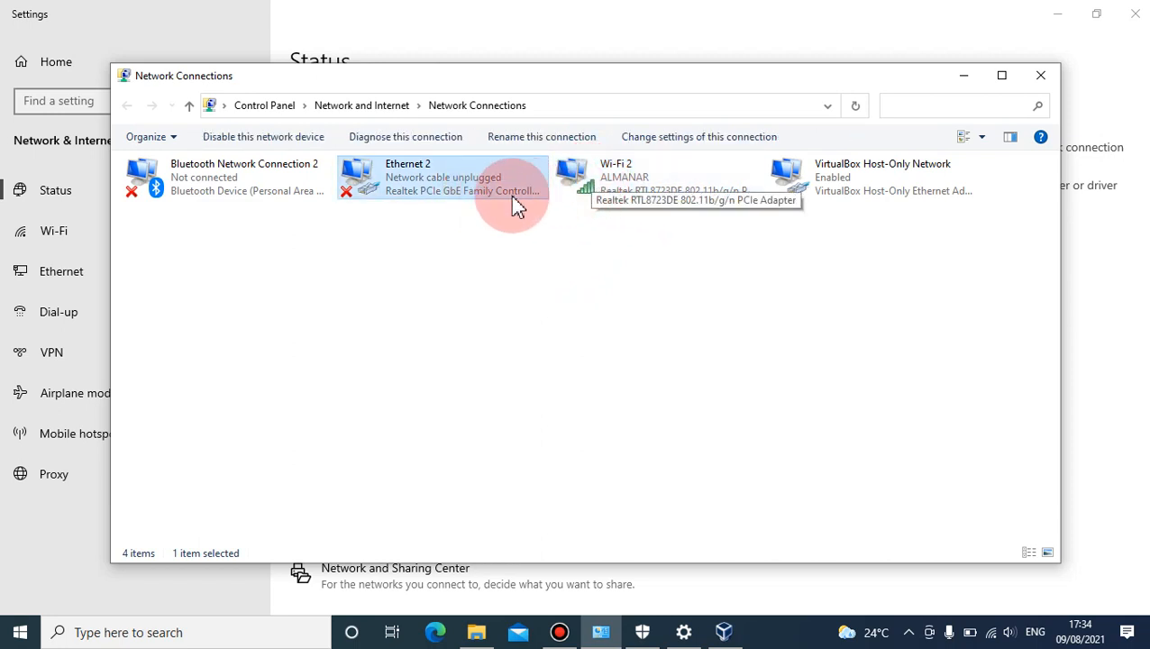
{"action": "left_click", "coordinate": [590, 184]}
{"action": "left_click", "coordinate": [510, 196]}
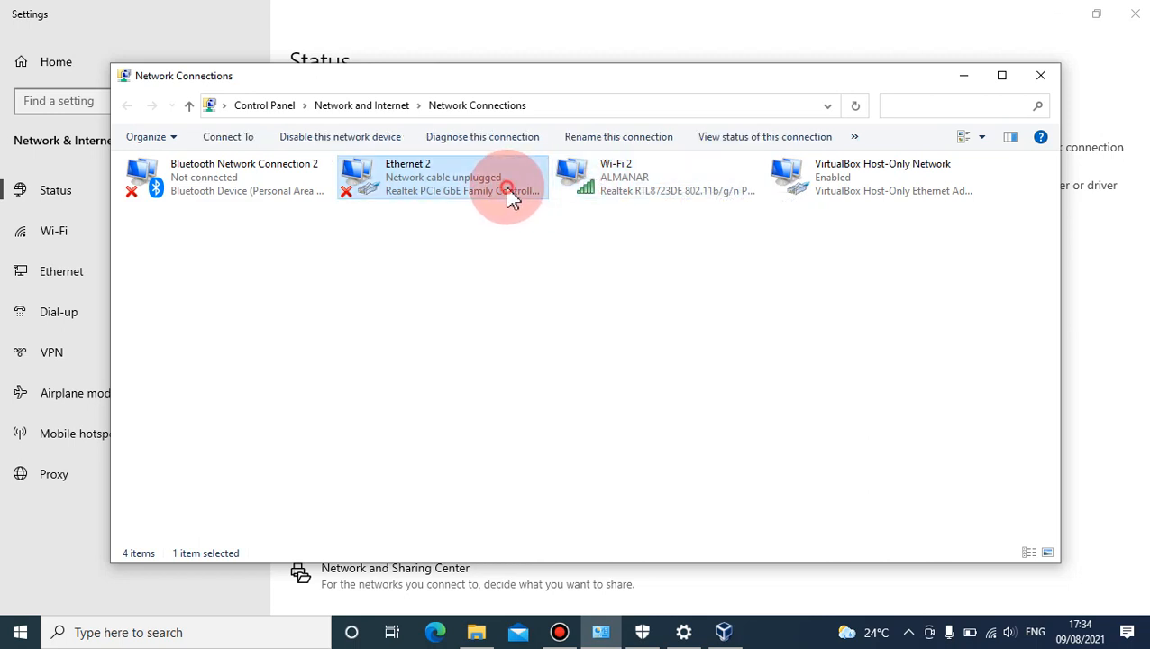
{"action": "left_click", "coordinate": [599, 192]}
{"action": "left_click", "coordinate": [487, 197]}
- Rename the Wi-Fi 2 connection to INTERNET and the Ethernet 2 connection to LAN
{"action": "left_click", "coordinate": [577, 194]}
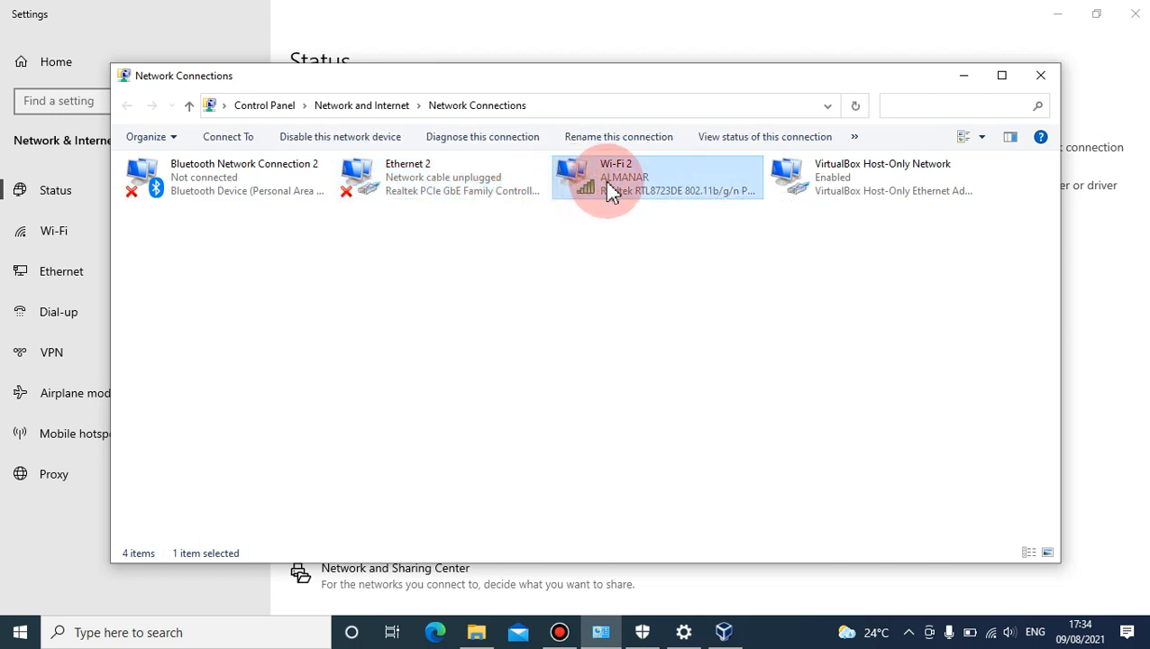
{"action": "right_click", "coordinate": [612, 184]}
{"action": "left_click", "coordinate": [683, 340]}
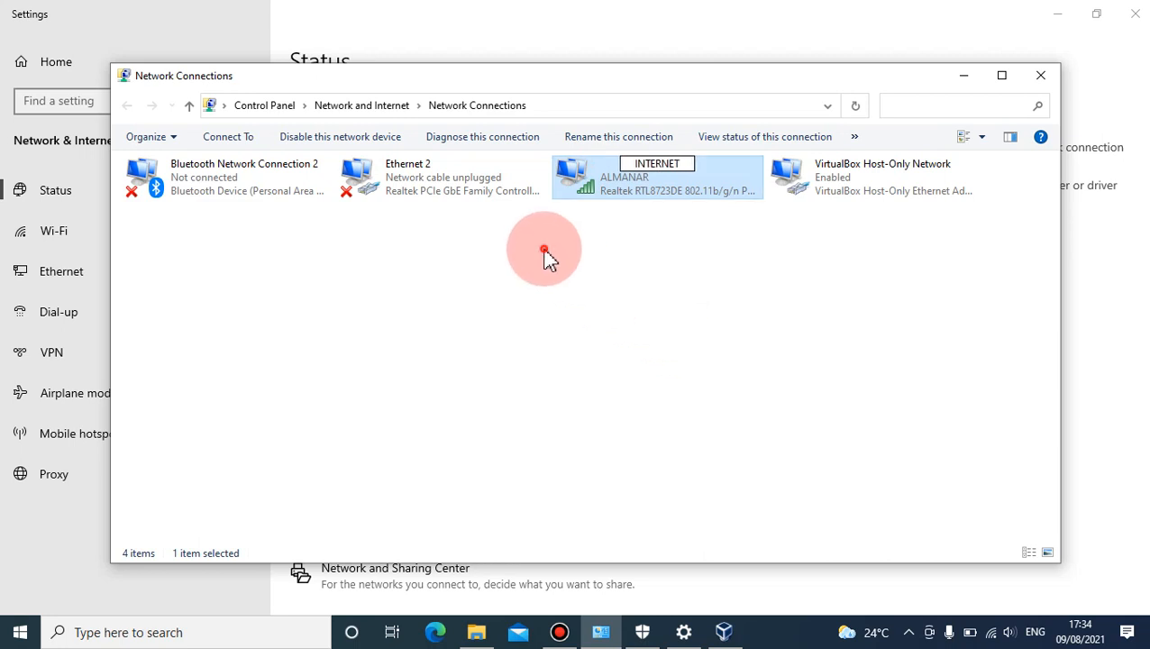
{"action": "left_click", "coordinate": [430, 191]}
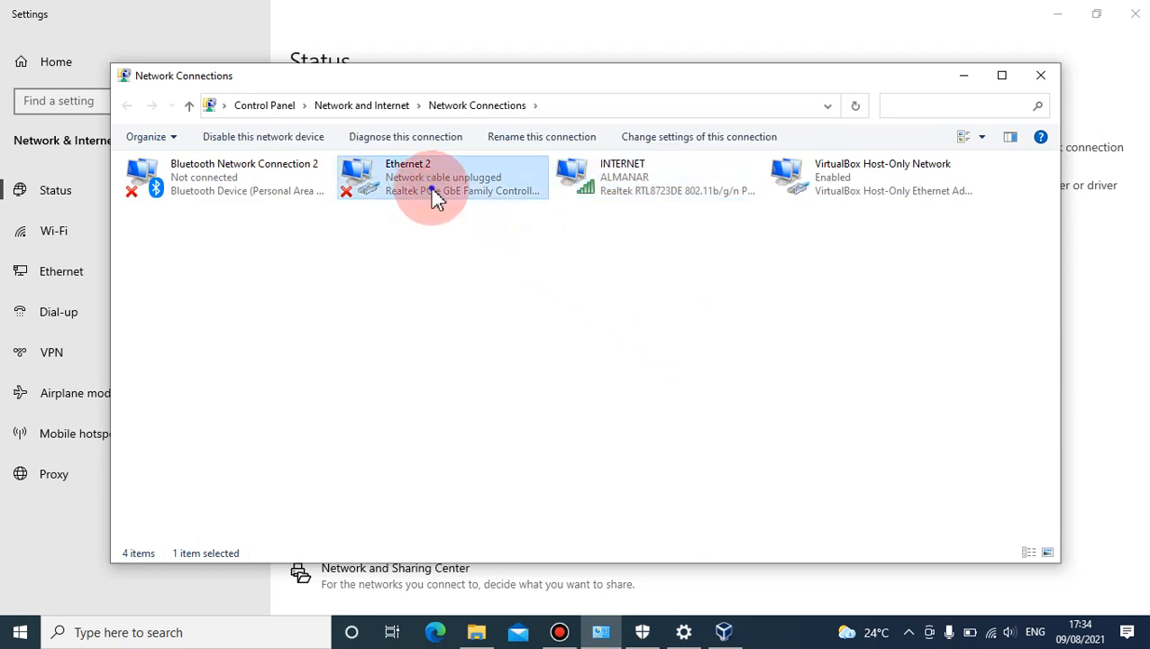
{"action": "right_click", "coordinate": [430, 193]}
{"action": "left_click", "coordinate": [505, 325]}
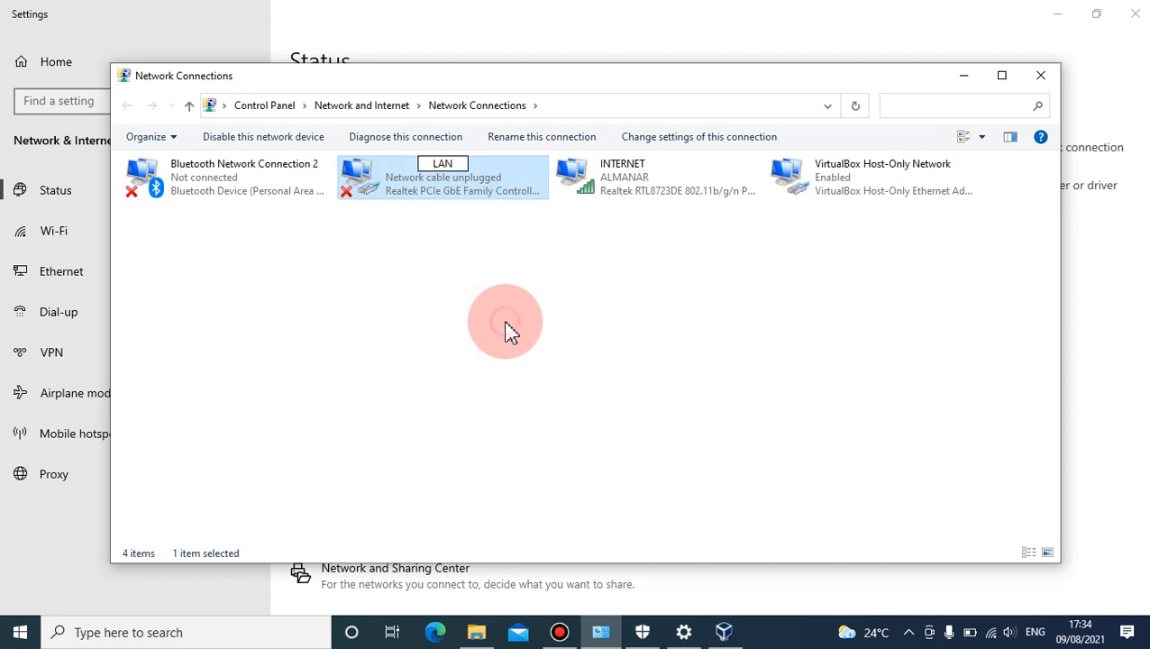
{"action": "left_click", "coordinate": [522, 323]}
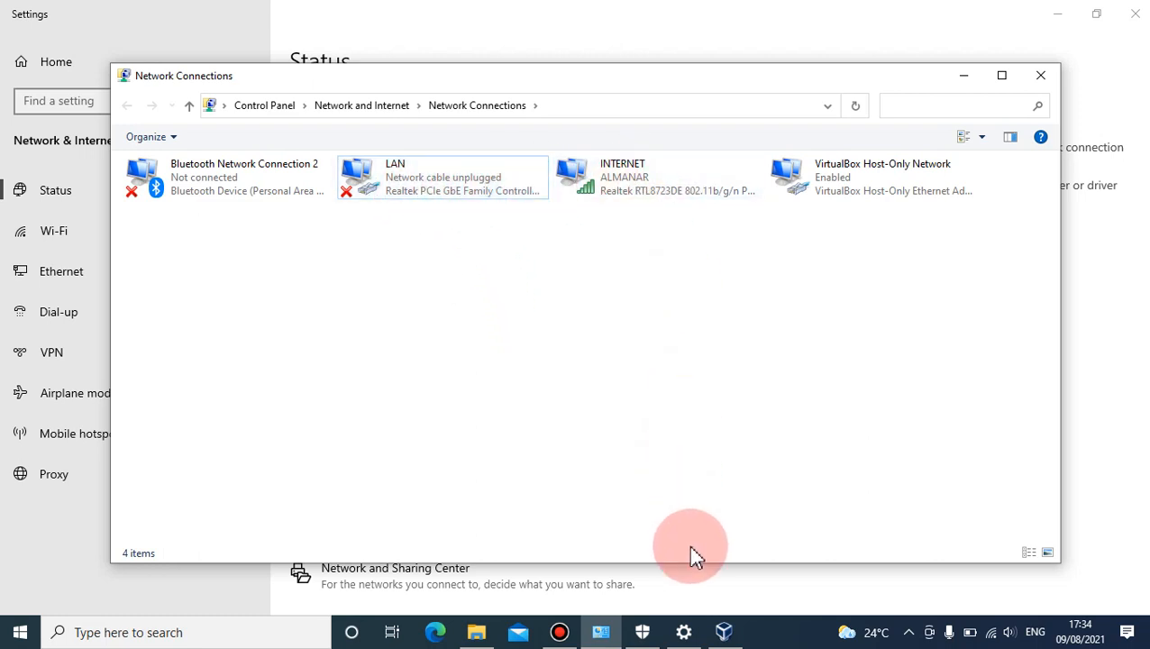
- Switch to VirtualBox Manager, dismiss the new version notice, and start a new virtual machine named SIMULASI_1
{"action": "left_click", "coordinate": [726, 633]}
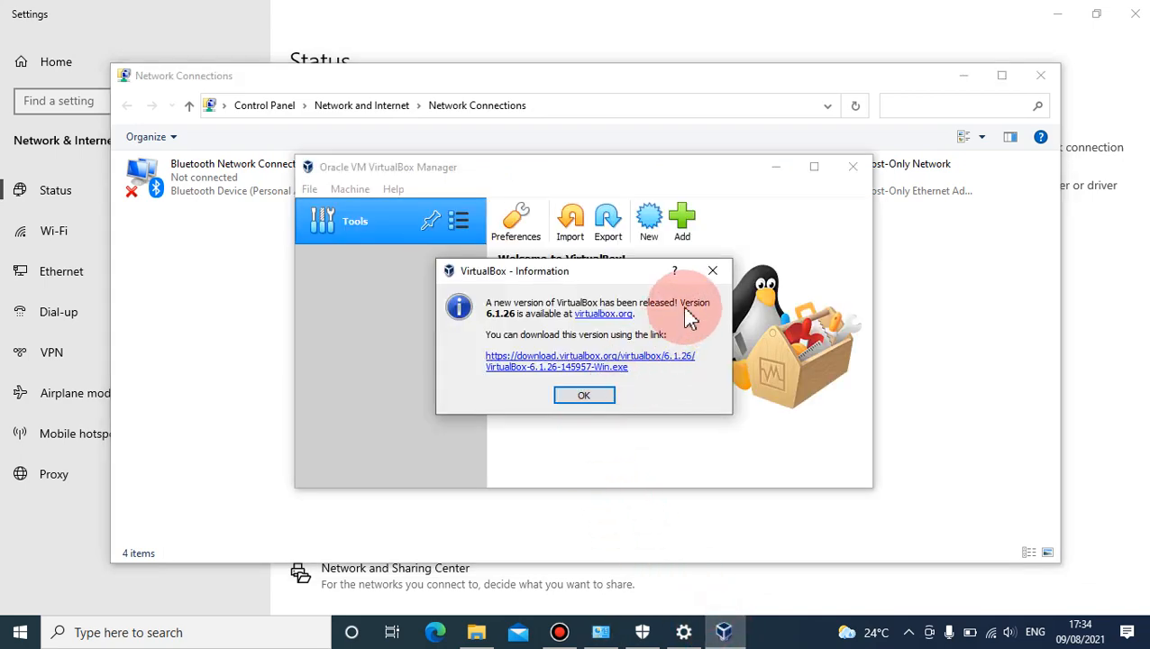
{"action": "left_click", "coordinate": [716, 264]}
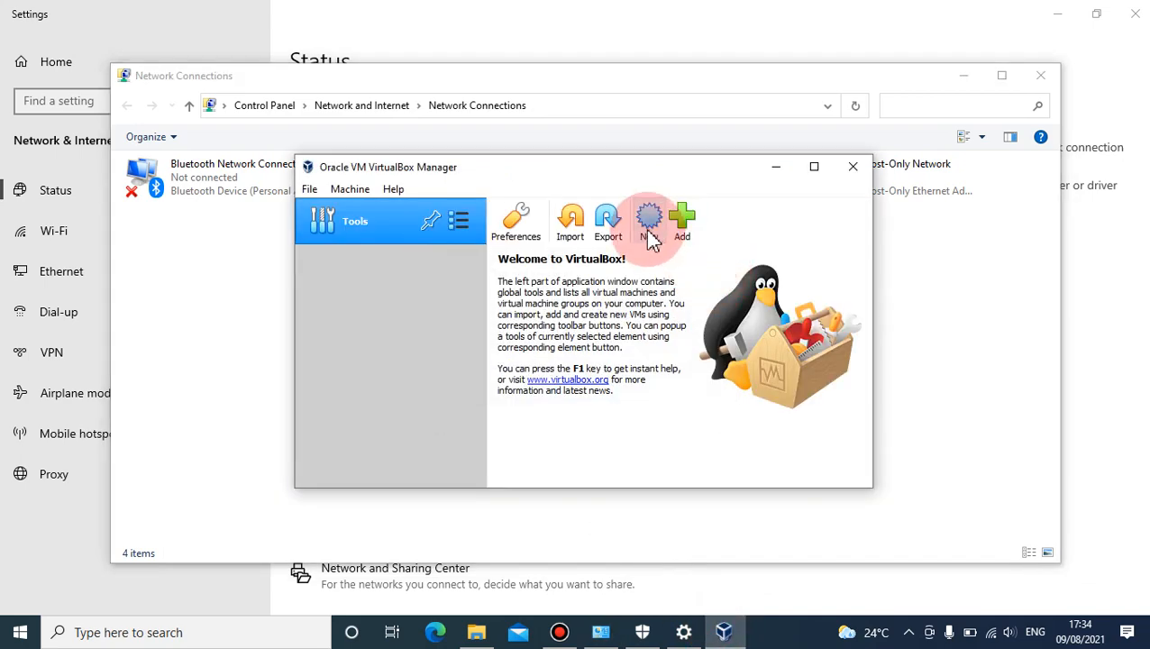
{"action": "left_click", "coordinate": [651, 235]}
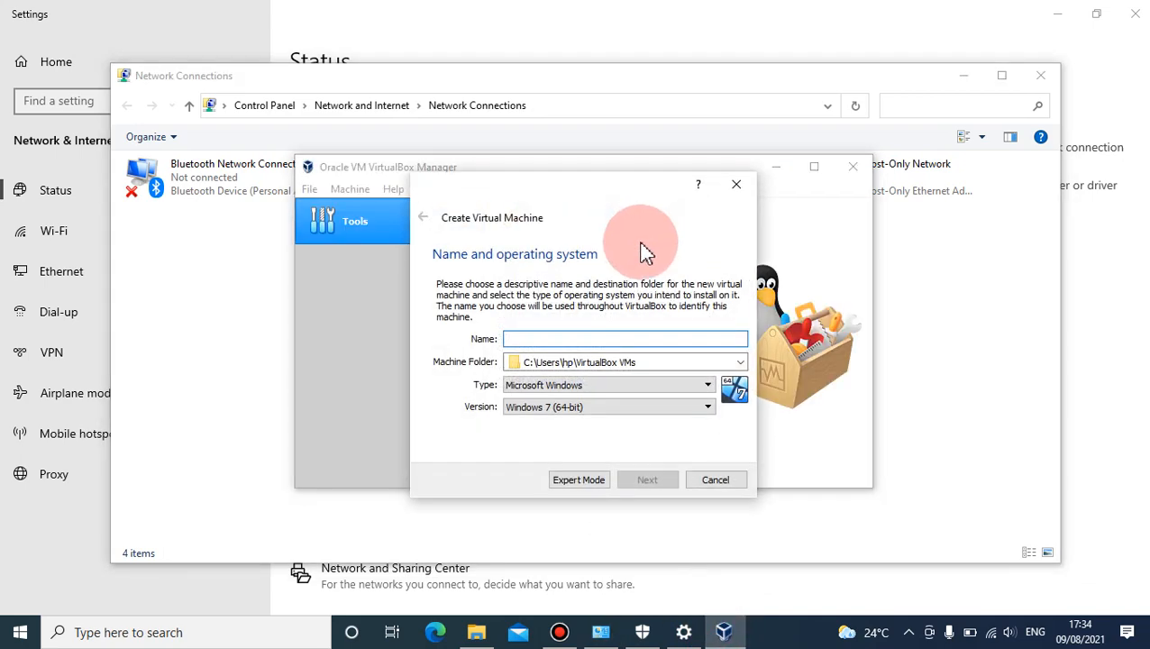
{"action": "left_click", "coordinate": [527, 338]}
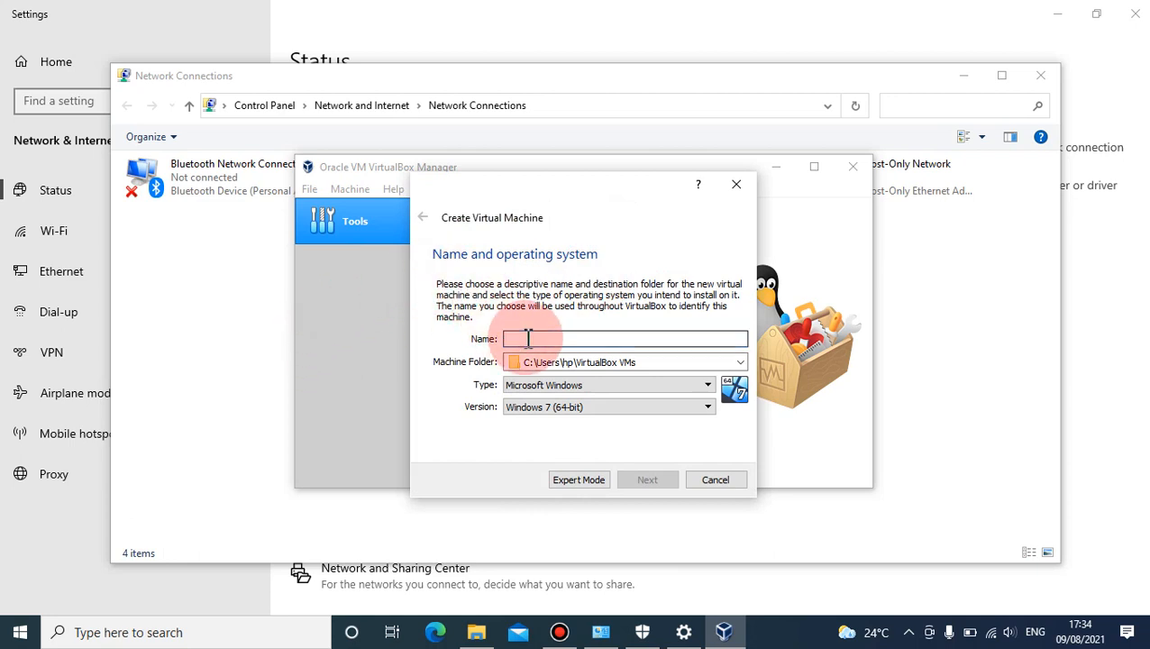
{"action": "type", "text": "SIMULASI_1"}
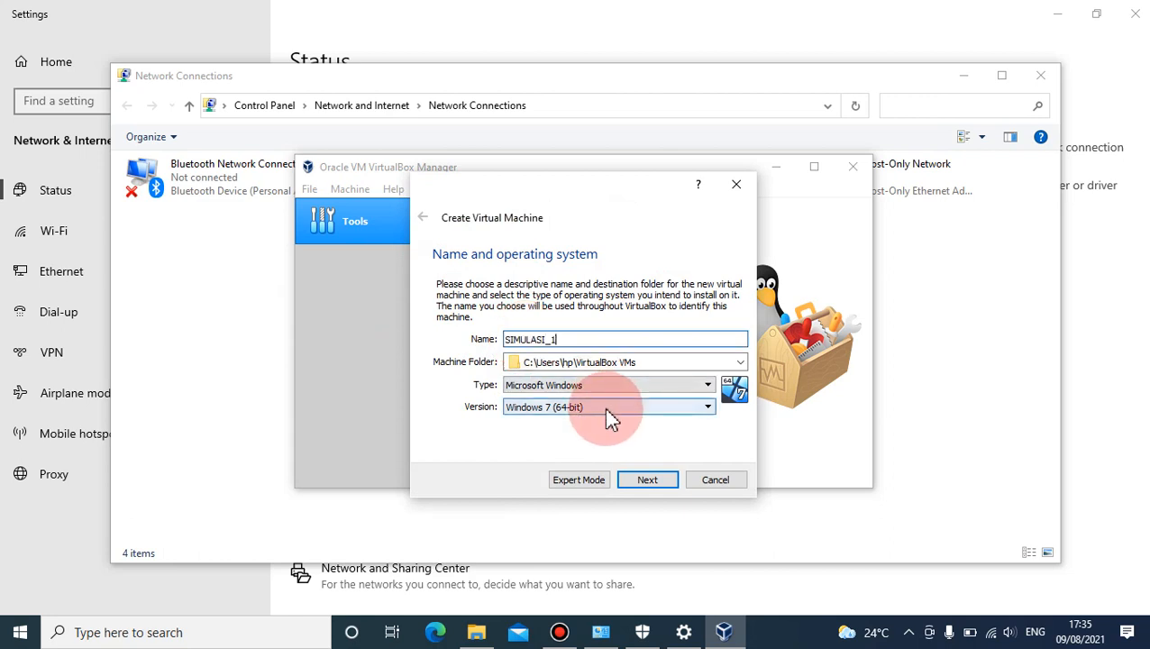
- Set the new machine's operating system version to Windows 2012 (64-bit) and its memory size to 1737 MB
{"action": "left_click", "coordinate": [606, 407]}
{"action": "scroll", "coordinate": [618, 487], "scroll_direction": "down", "scroll_amount": 3}
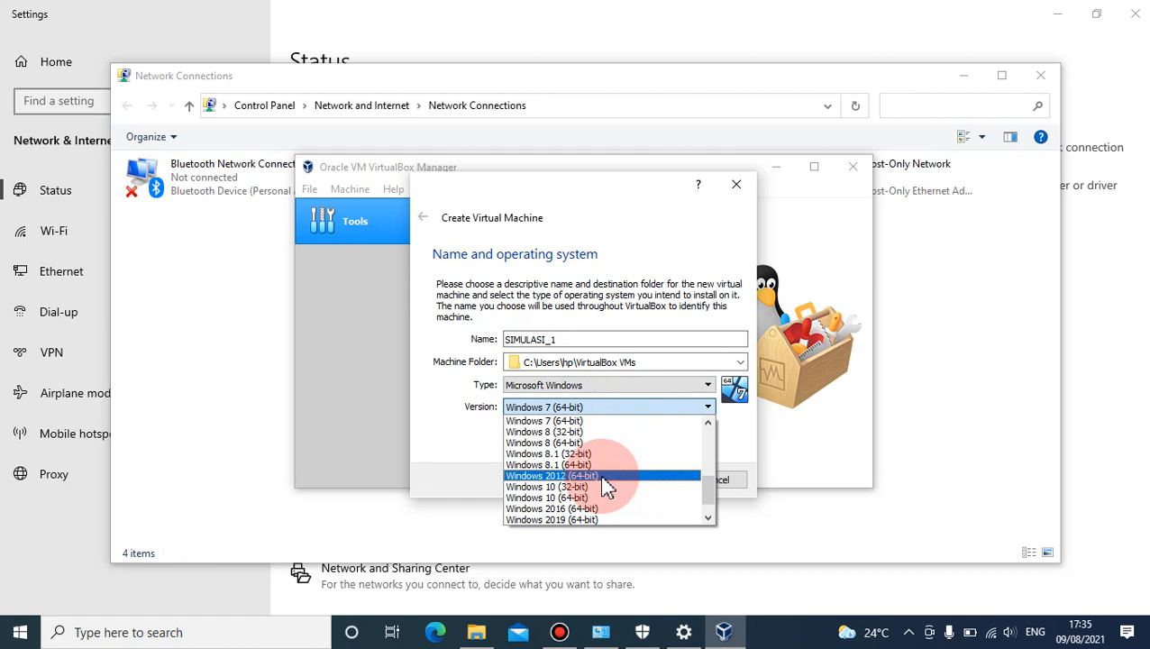
{"action": "left_click", "coordinate": [604, 477]}
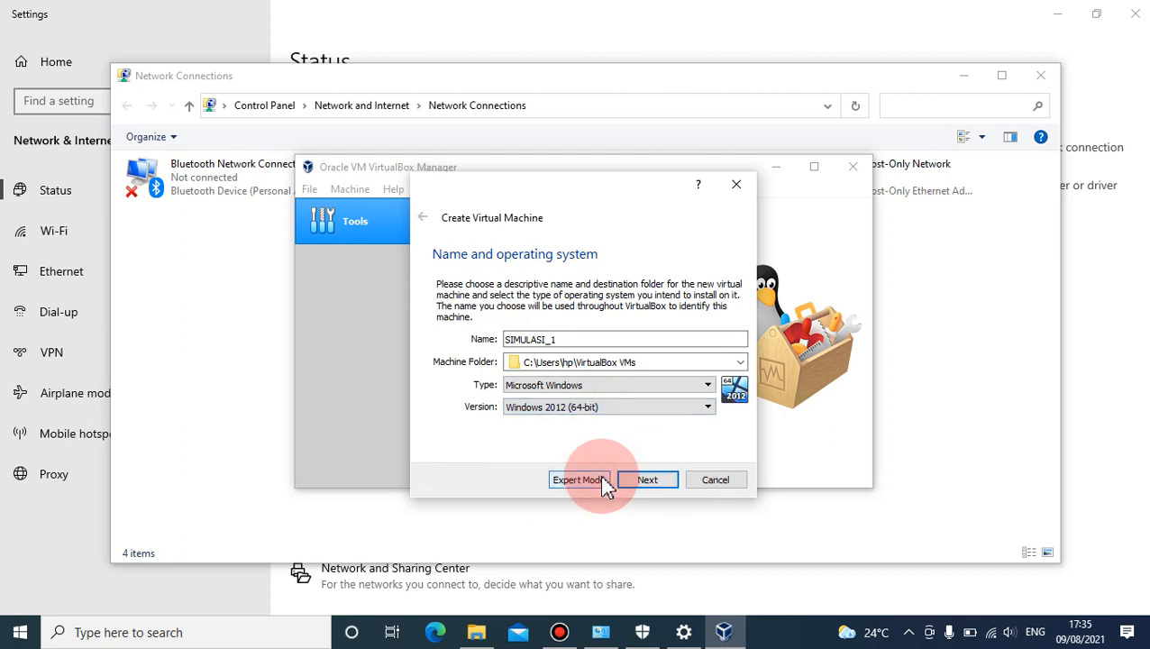
{"action": "left_click", "coordinate": [578, 413]}
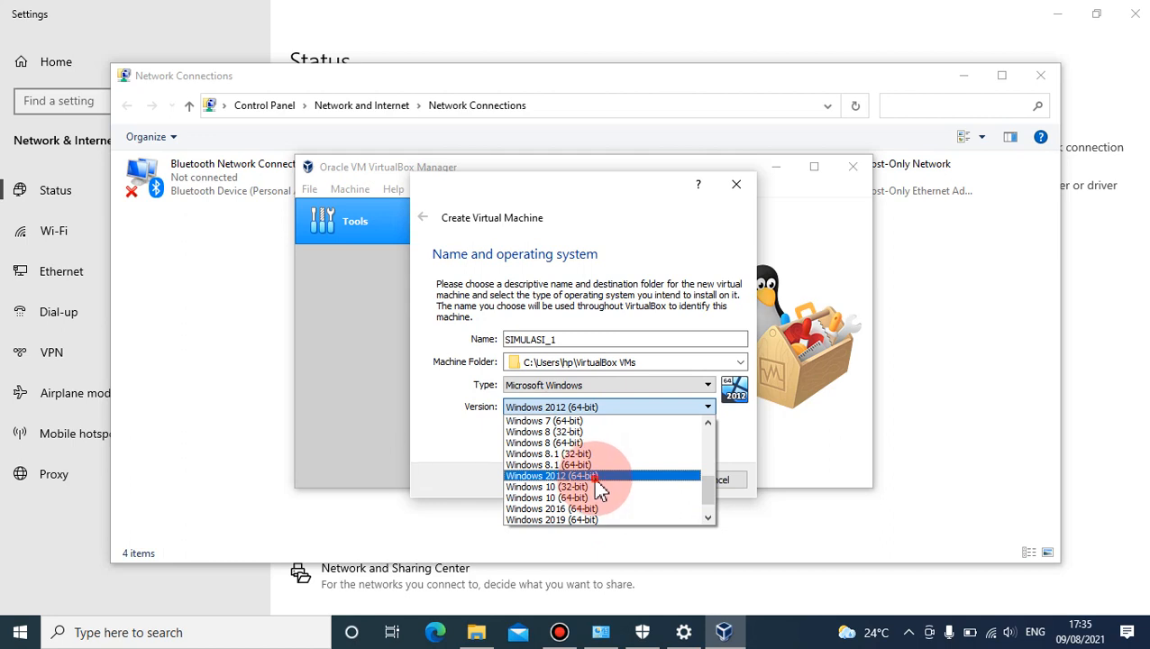
{"action": "left_click", "coordinate": [596, 478]}
{"action": "left_click", "coordinate": [646, 481]}
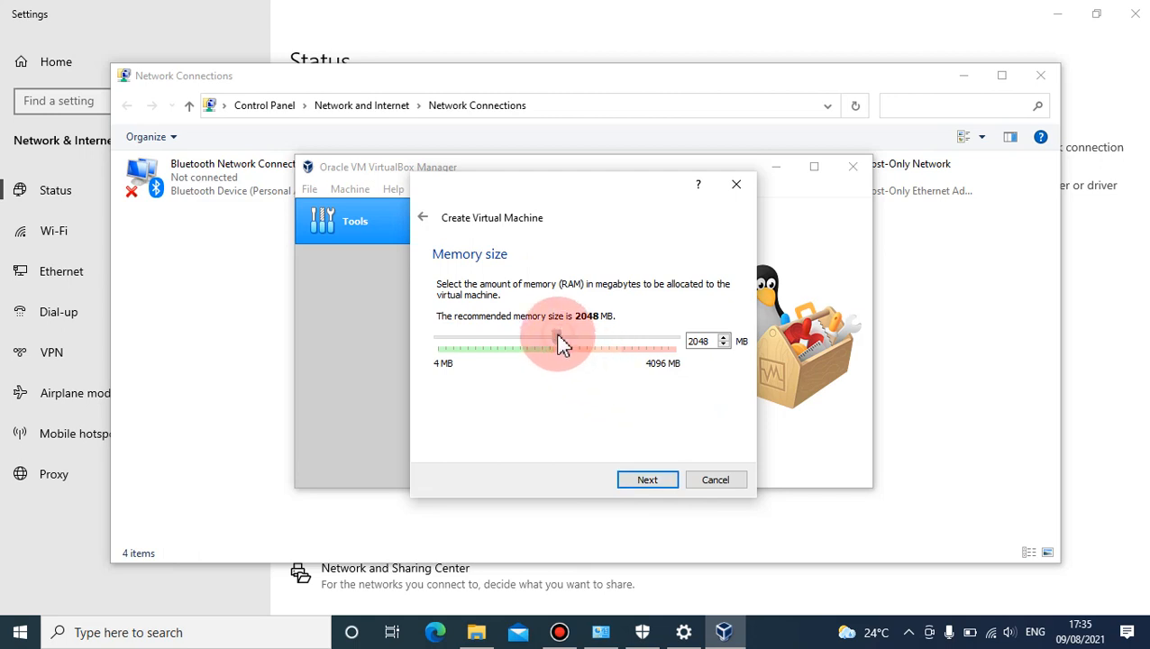
{"action": "left_click_drag", "start_coordinate": [546, 337], "coordinate": [541, 337]}
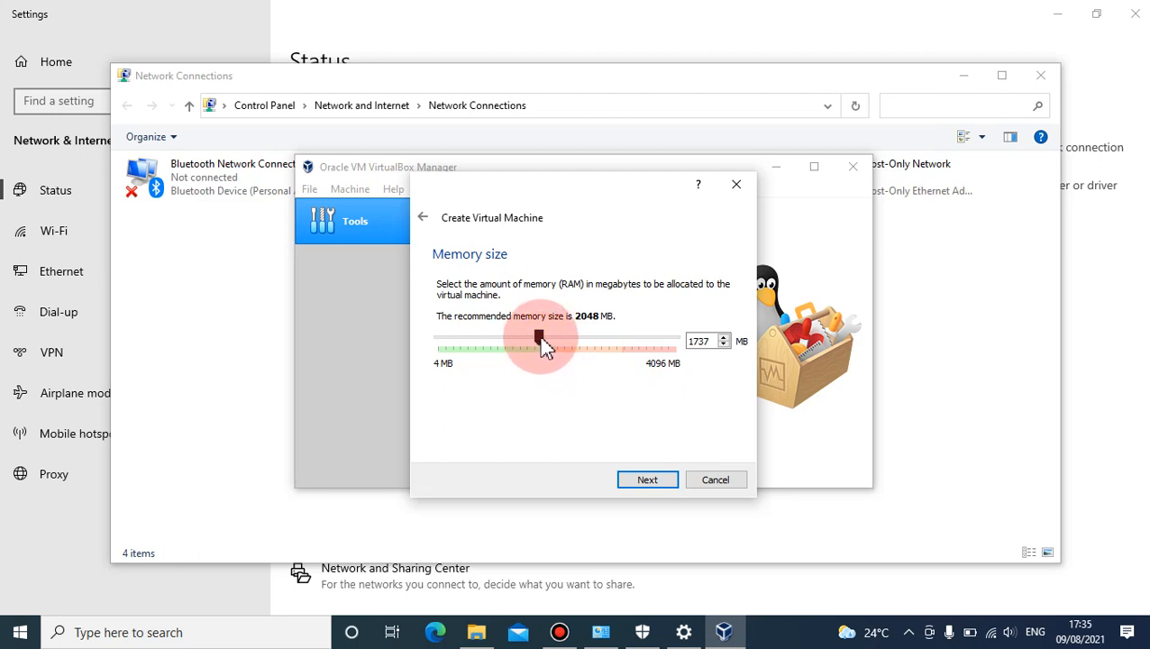
{"action": "left_click", "coordinate": [637, 482]}
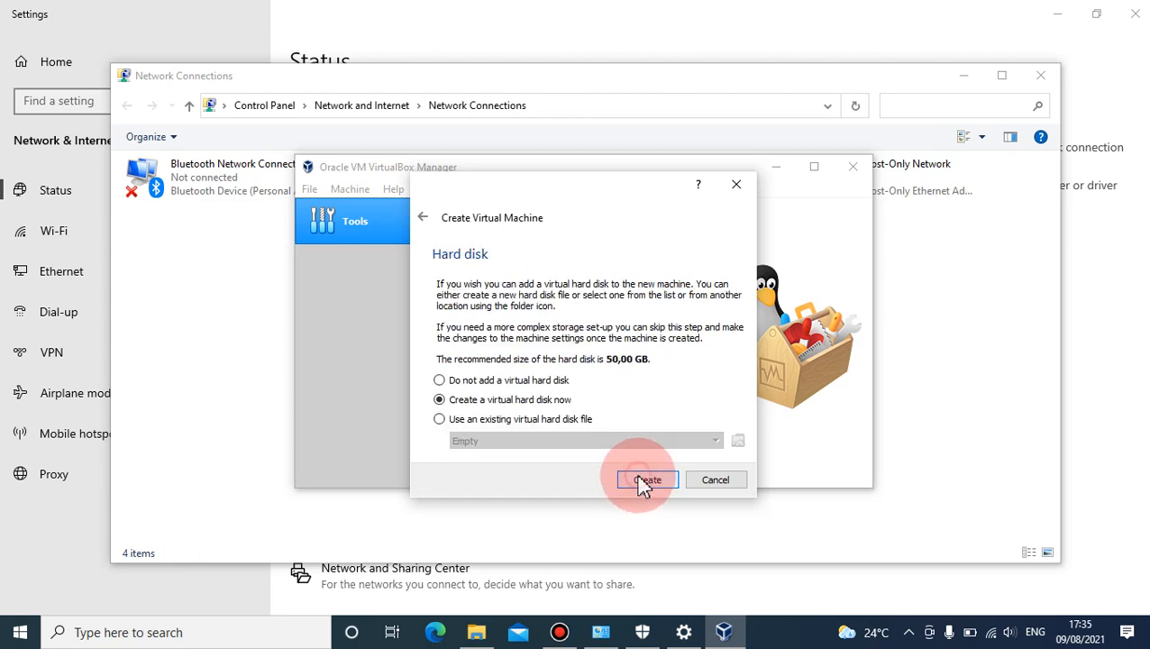
- Choose to use an existing virtual hard disk file and browse to the VHD PAKE folder within Downloads > ANBK to add it
{"action": "left_click", "coordinate": [469, 420]}
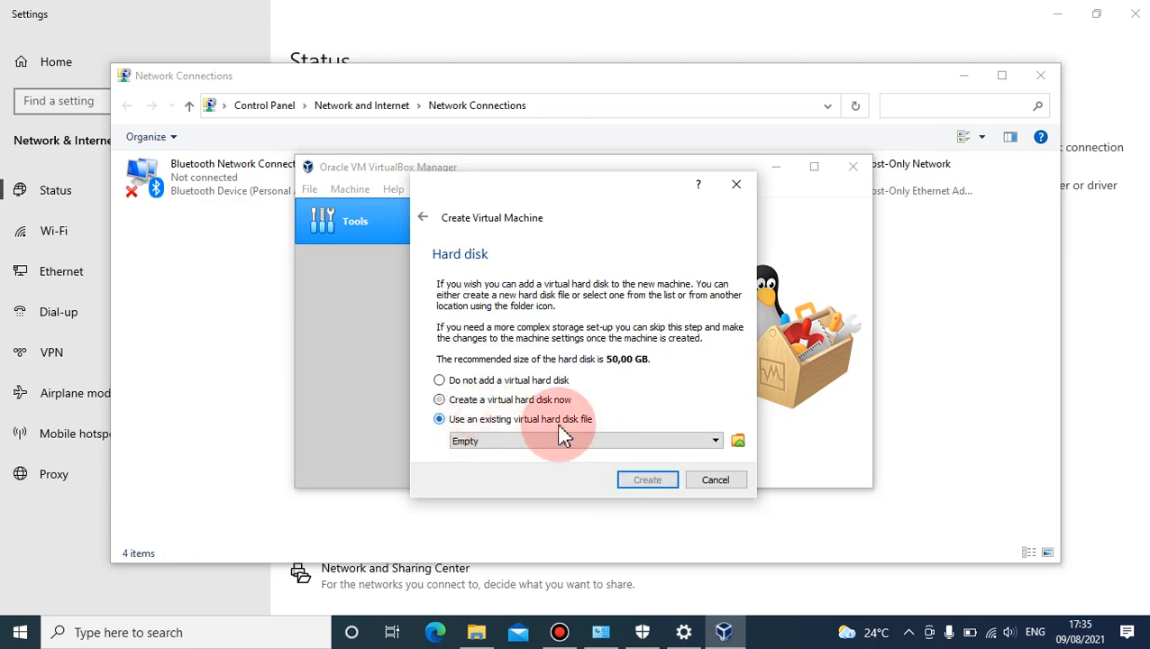
{"action": "left_click", "coordinate": [737, 441]}
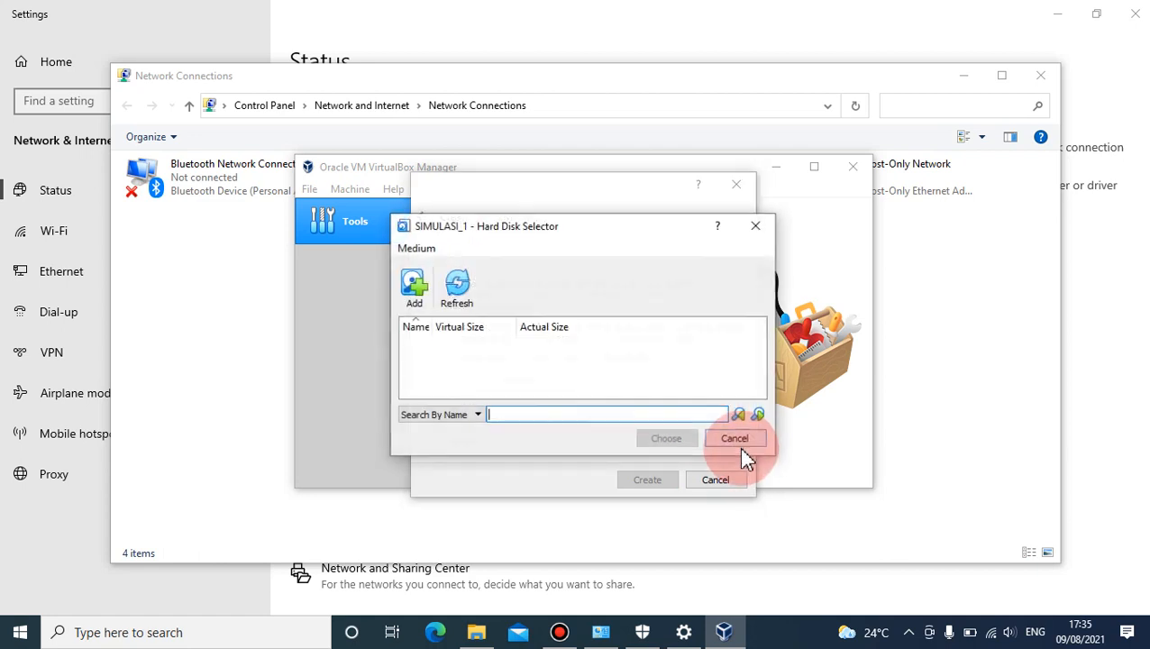
{"action": "left_click", "coordinate": [414, 287]}
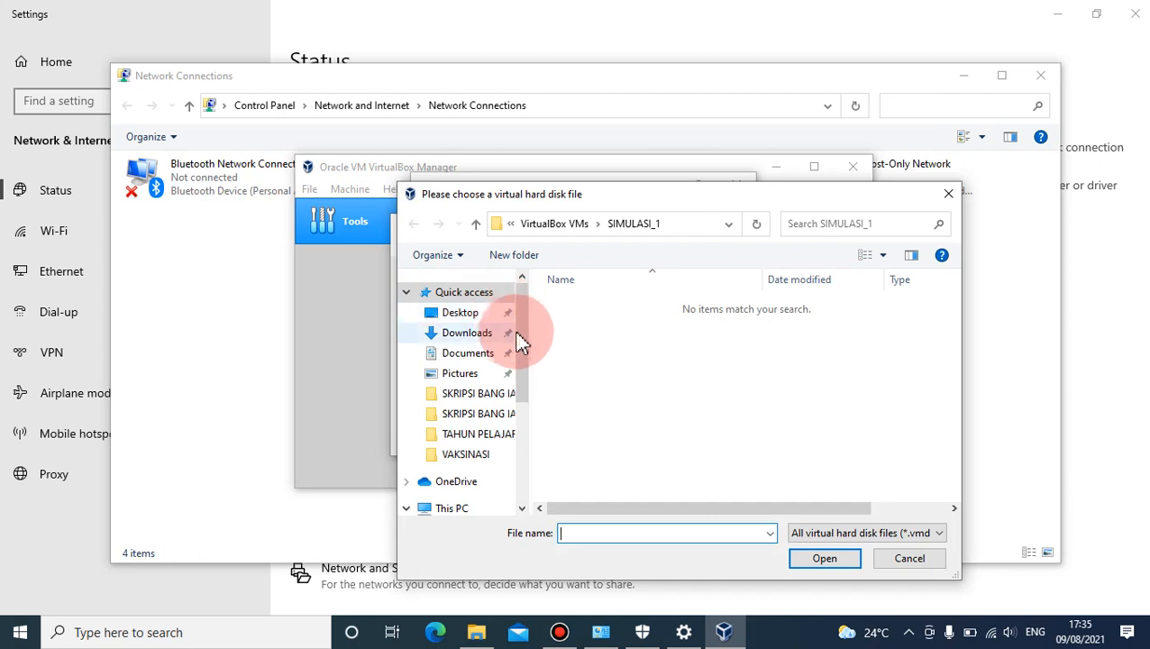
{"action": "left_click", "coordinate": [465, 336]}
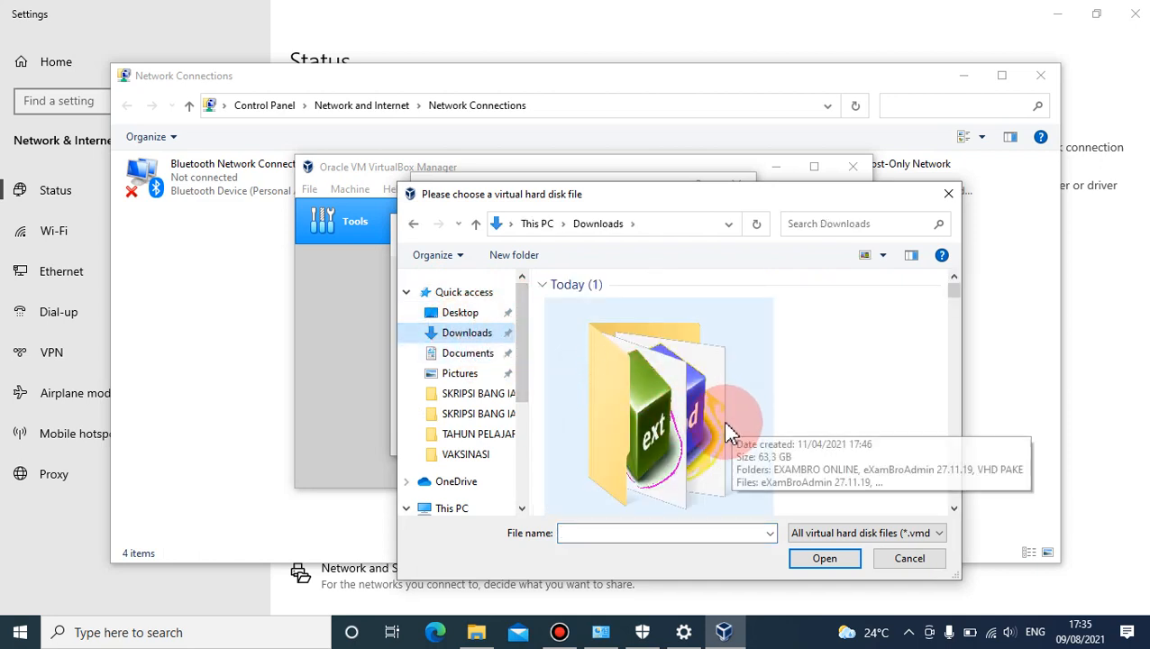
{"action": "left_click", "coordinate": [696, 435]}
{"action": "double_click", "coordinate": [696, 434]}
{"action": "left_click", "coordinate": [600, 346]}
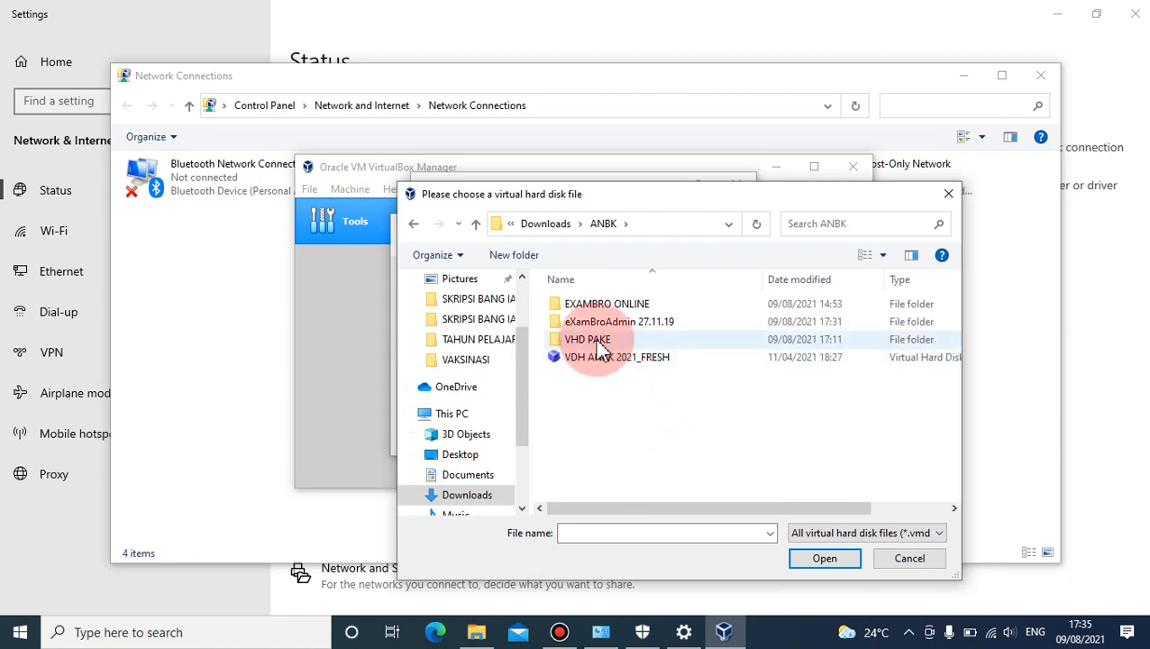
{"action": "double_click", "coordinate": [597, 344]}
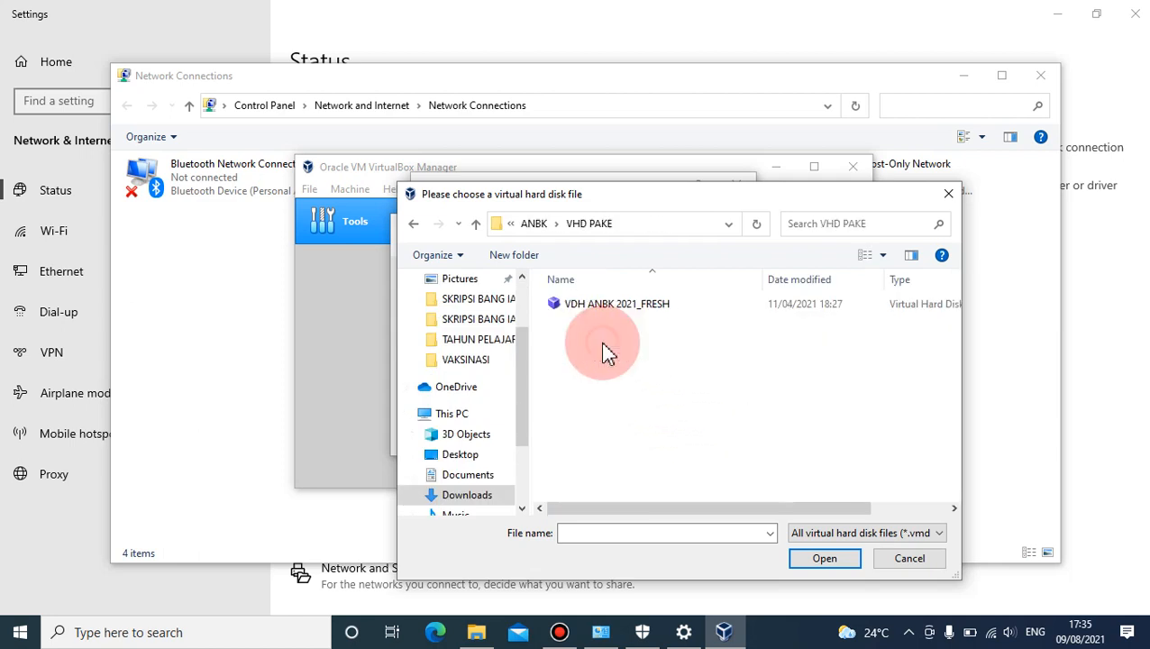
- Attach the VDH ANBK 2021_FRESH virtual hard disk and create the virtual machine
{"action": "left_click", "coordinate": [588, 306]}
{"action": "left_click", "coordinate": [803, 559]}
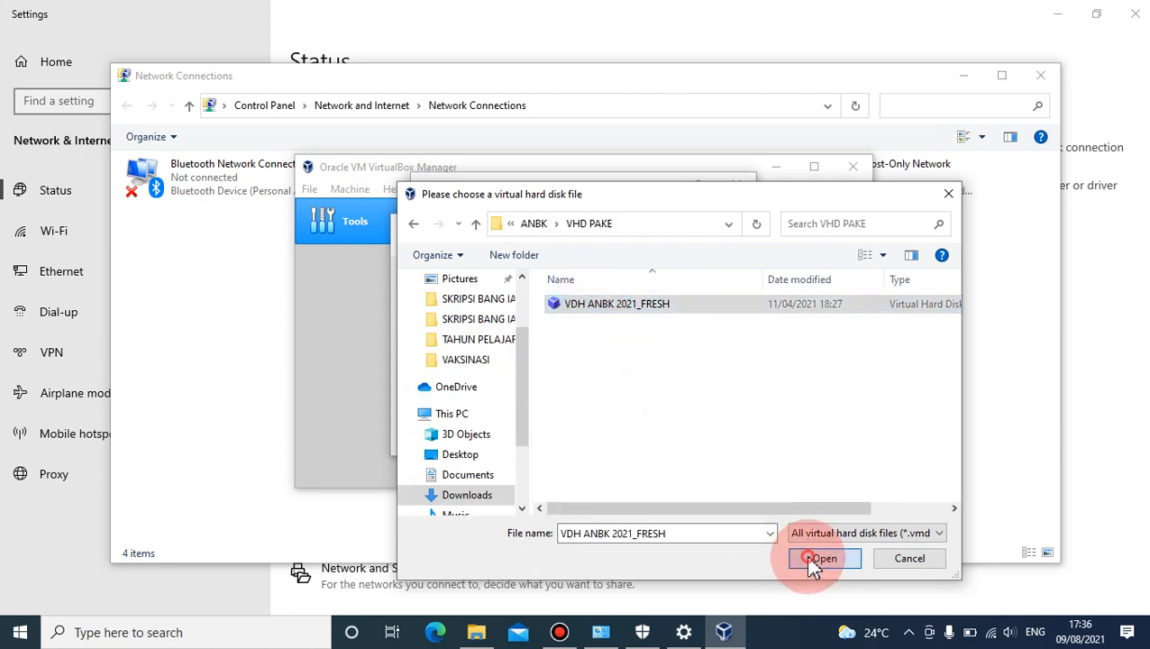
{"action": "left_click", "coordinate": [608, 408]}
{"action": "left_click", "coordinate": [659, 441]}
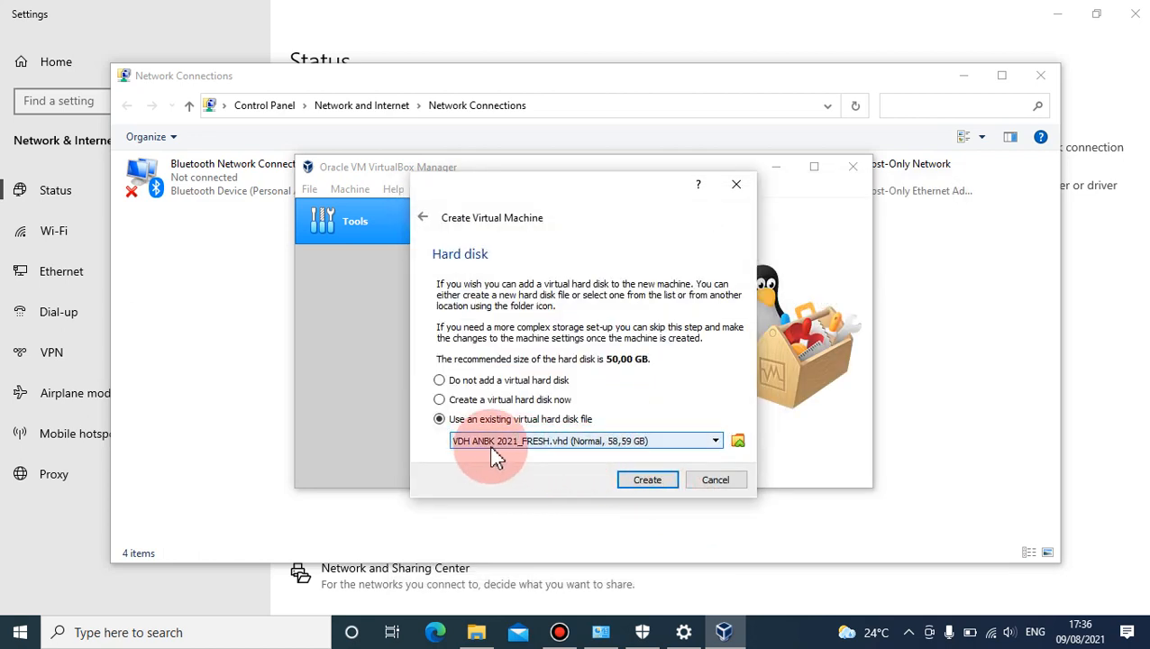
{"action": "left_click", "coordinate": [646, 483]}
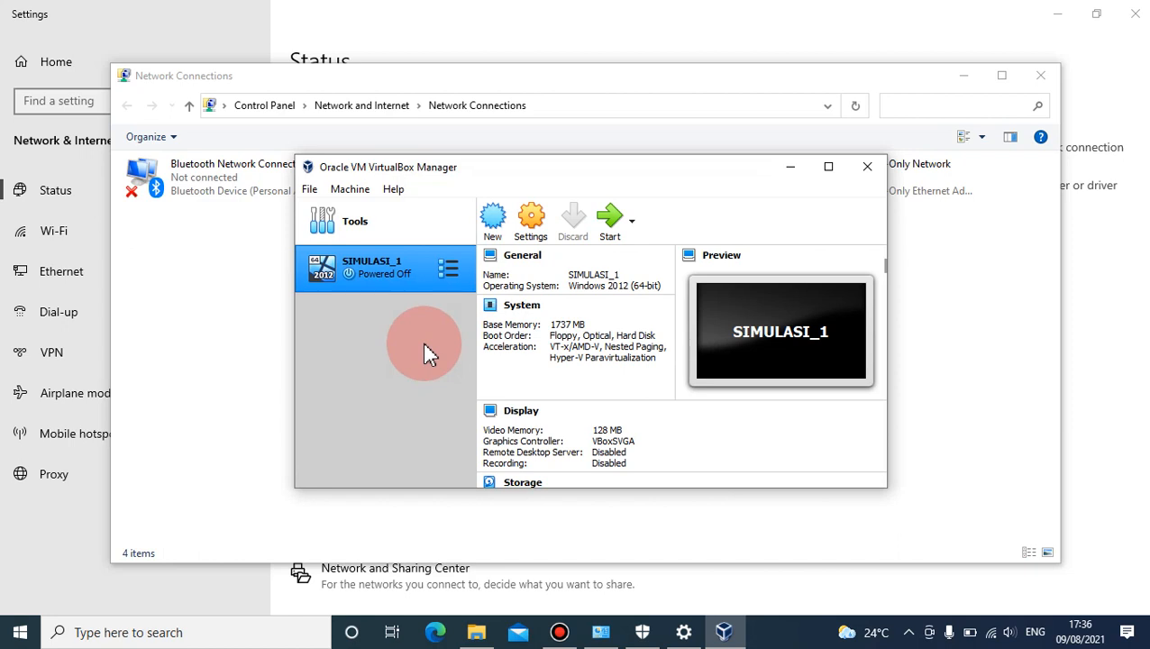
- Open the settings of the SIMULASI_1 machine, review the general options, and set its number of processors to 2
{"action": "left_click", "coordinate": [534, 232]}
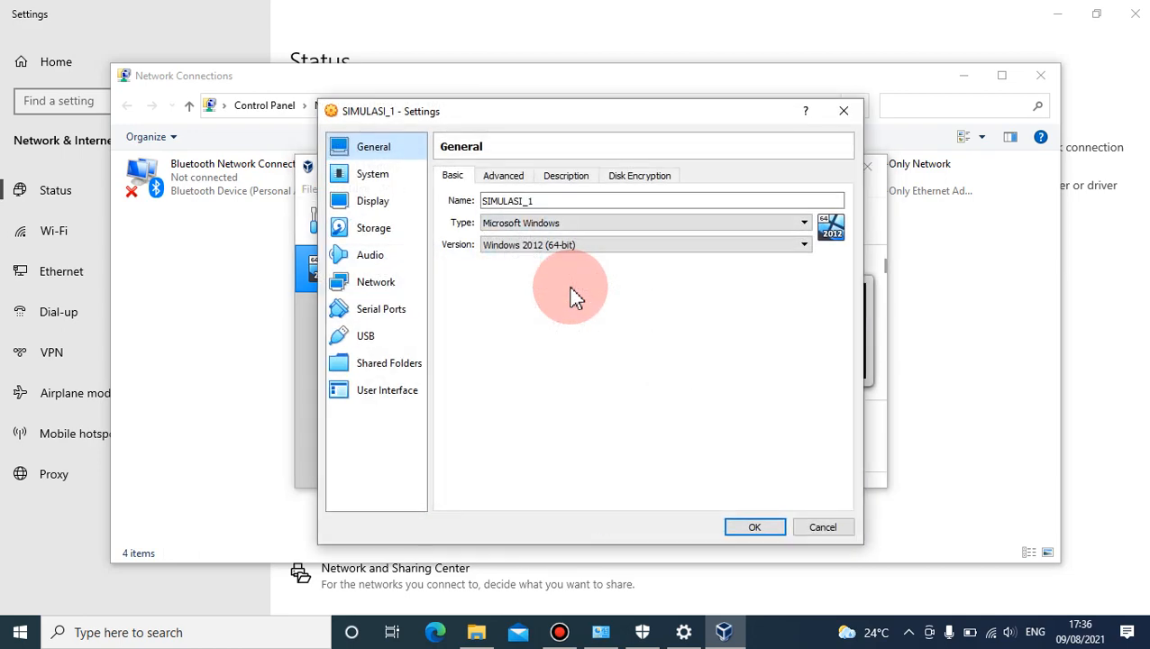
{"action": "left_click", "coordinate": [497, 177]}
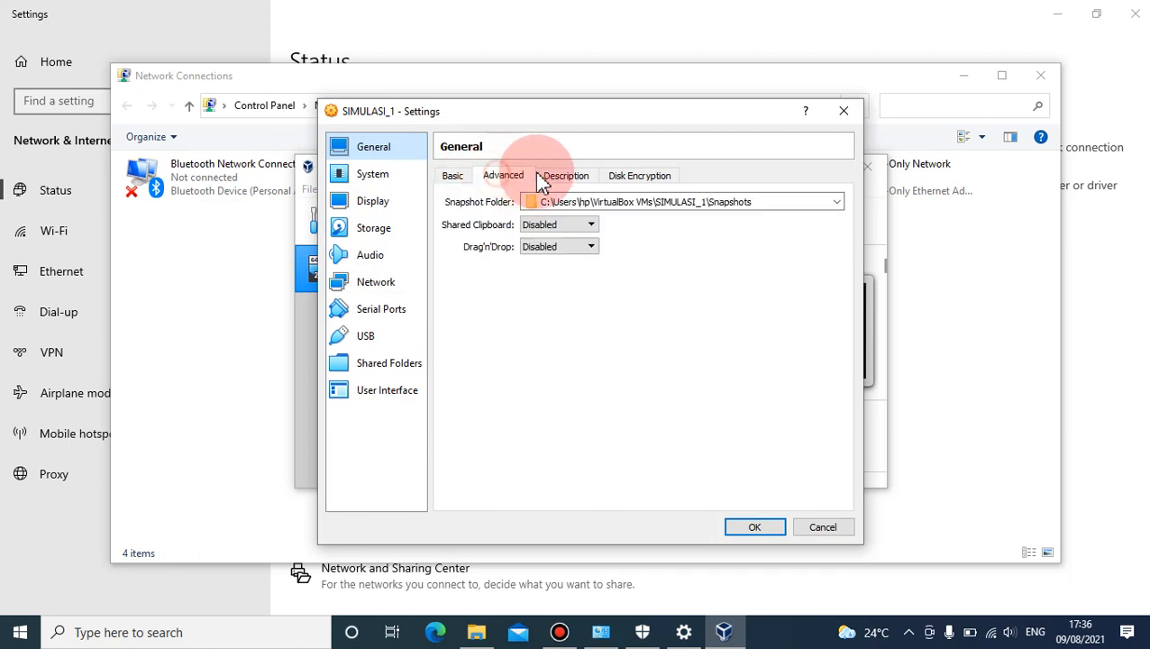
{"action": "left_click", "coordinate": [566, 176]}
{"action": "left_click", "coordinate": [636, 176]}
{"action": "left_click", "coordinate": [374, 176]}
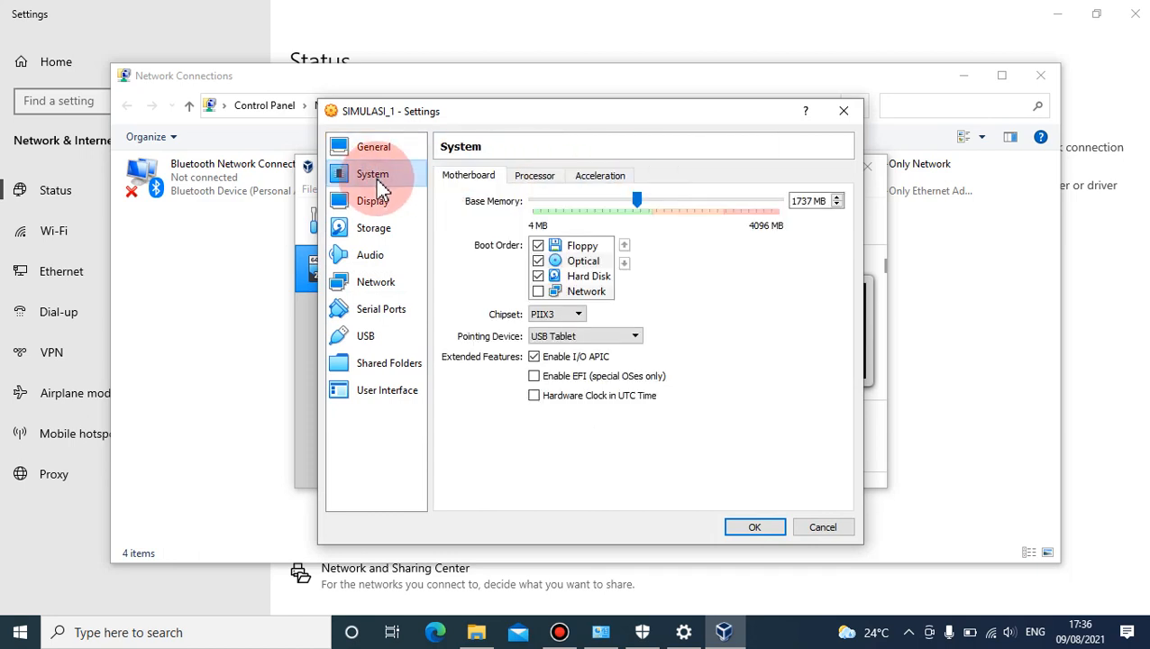
{"action": "left_click", "coordinate": [536, 178]}
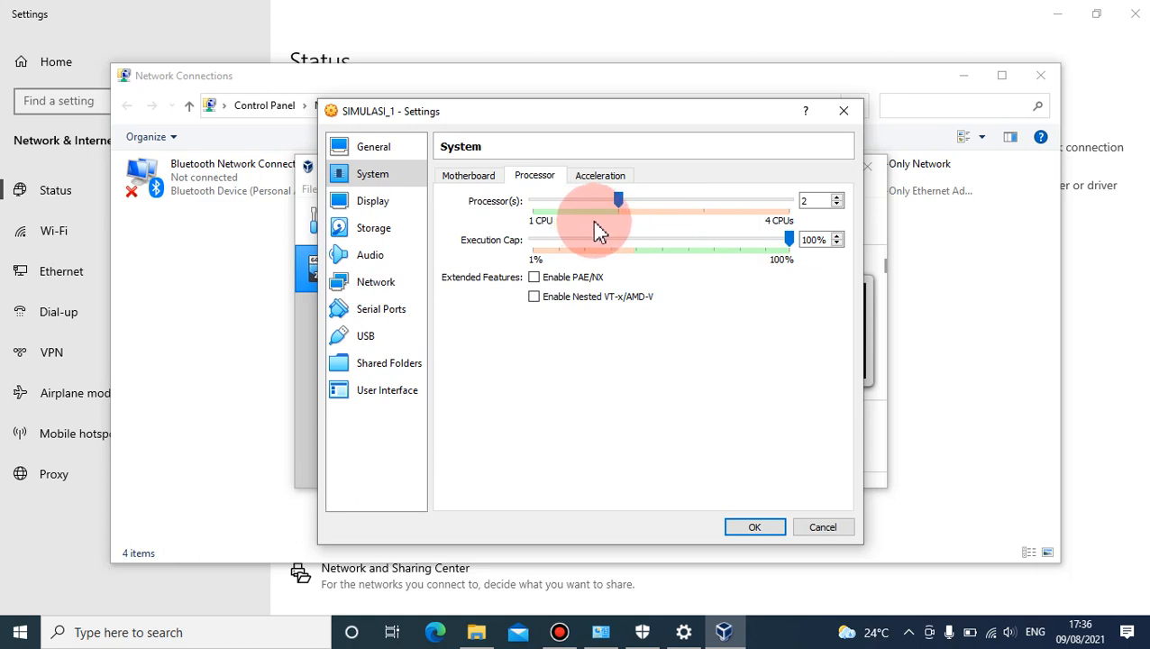
{"action": "left_click", "coordinate": [597, 177]}
{"action": "left_click", "coordinate": [528, 178]}
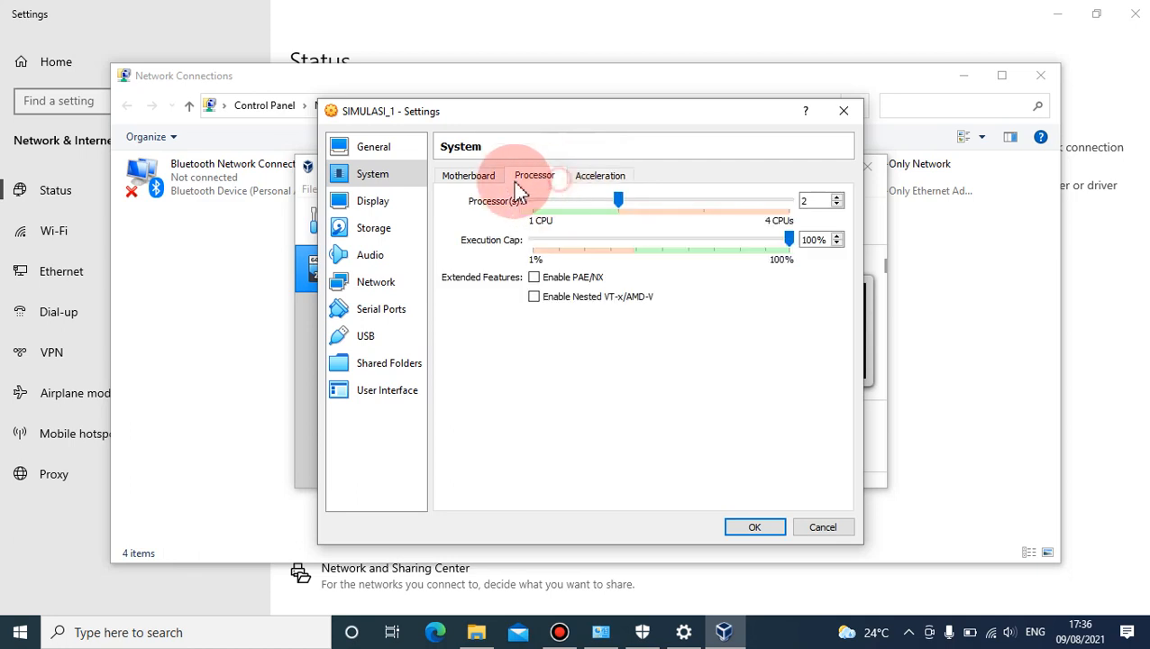
{"action": "left_click", "coordinate": [471, 176]}
- Review the machine's display, audio and network settings, and check the LAN connection in Network Connections before returning to the machine's network settings
{"action": "left_click", "coordinate": [408, 201]}
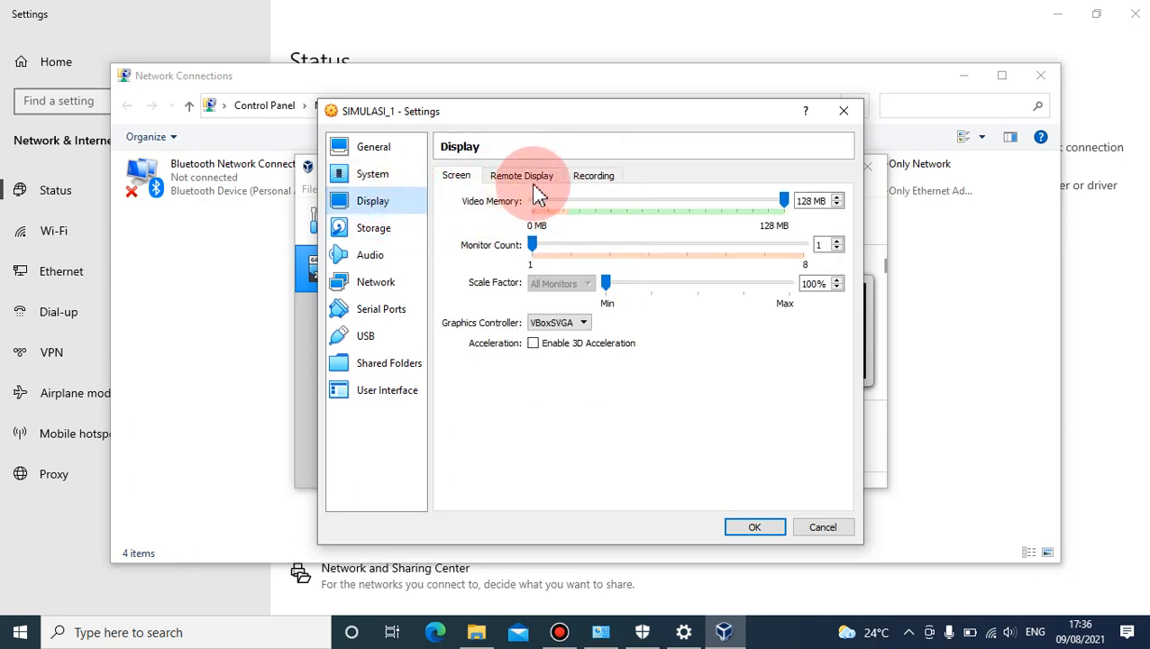
{"action": "left_click", "coordinate": [373, 257]}
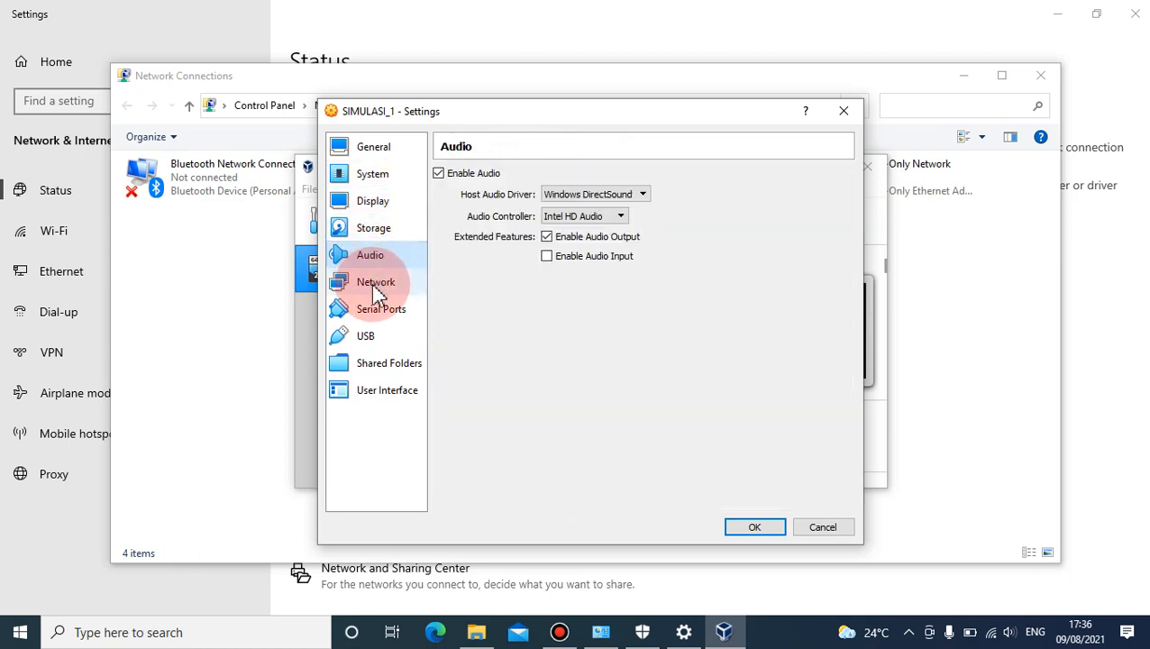
{"action": "left_click", "coordinate": [379, 285]}
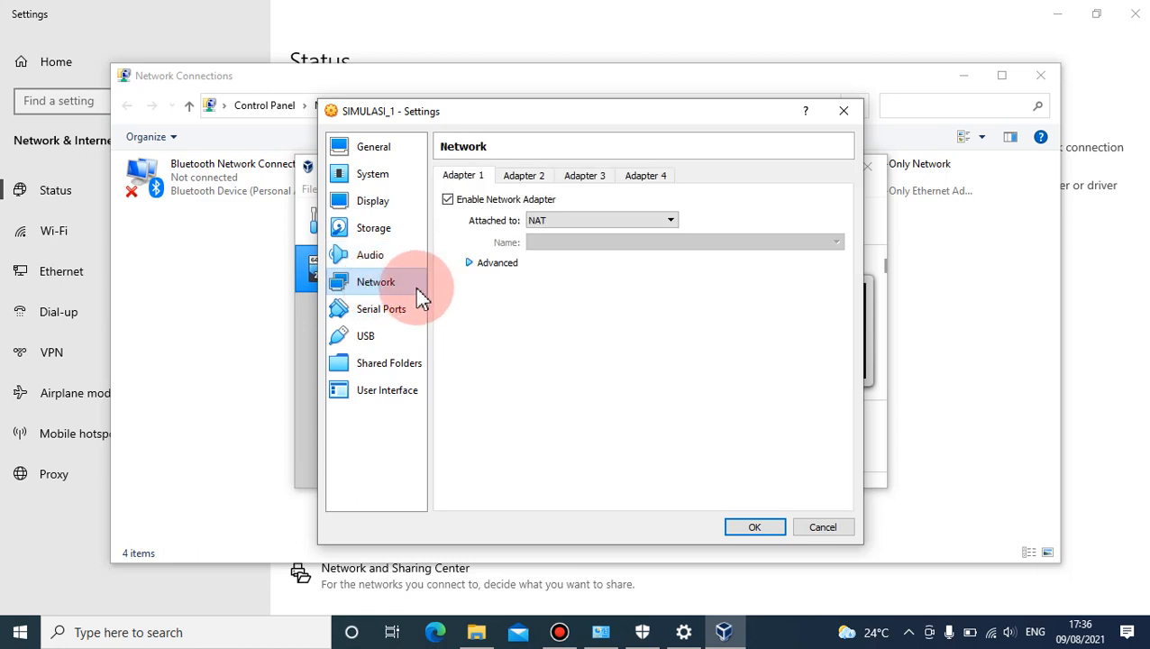
{"action": "left_click", "coordinate": [370, 74]}
{"action": "left_click", "coordinate": [405, 204]}
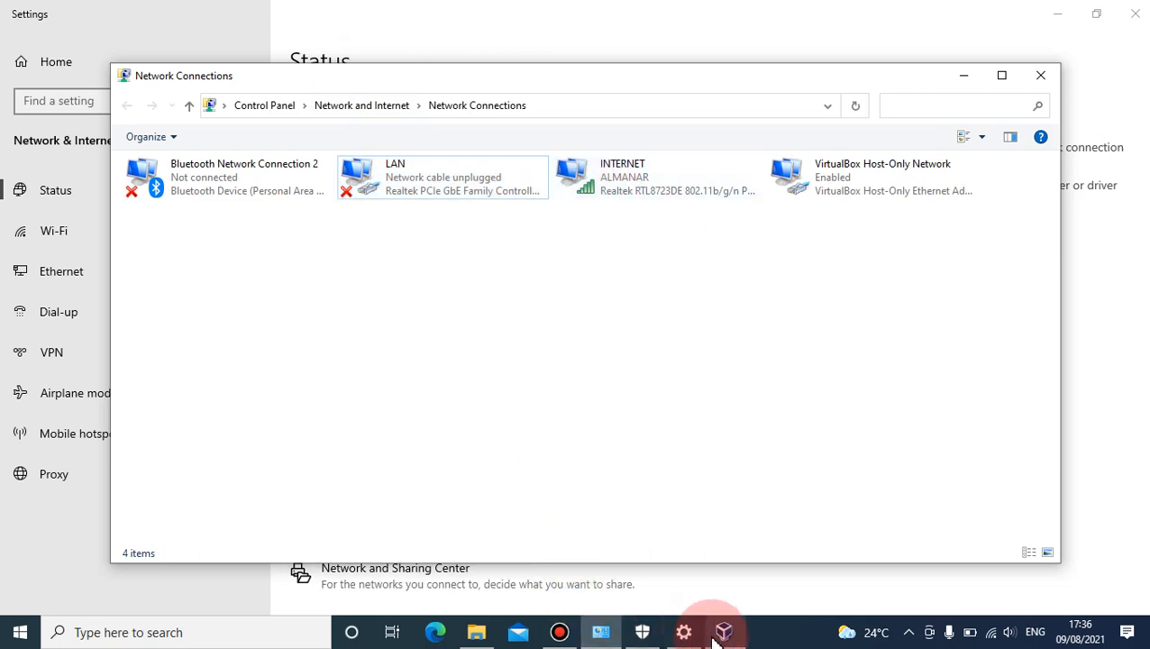
{"action": "mouse_move", "coordinate": [717, 641]}
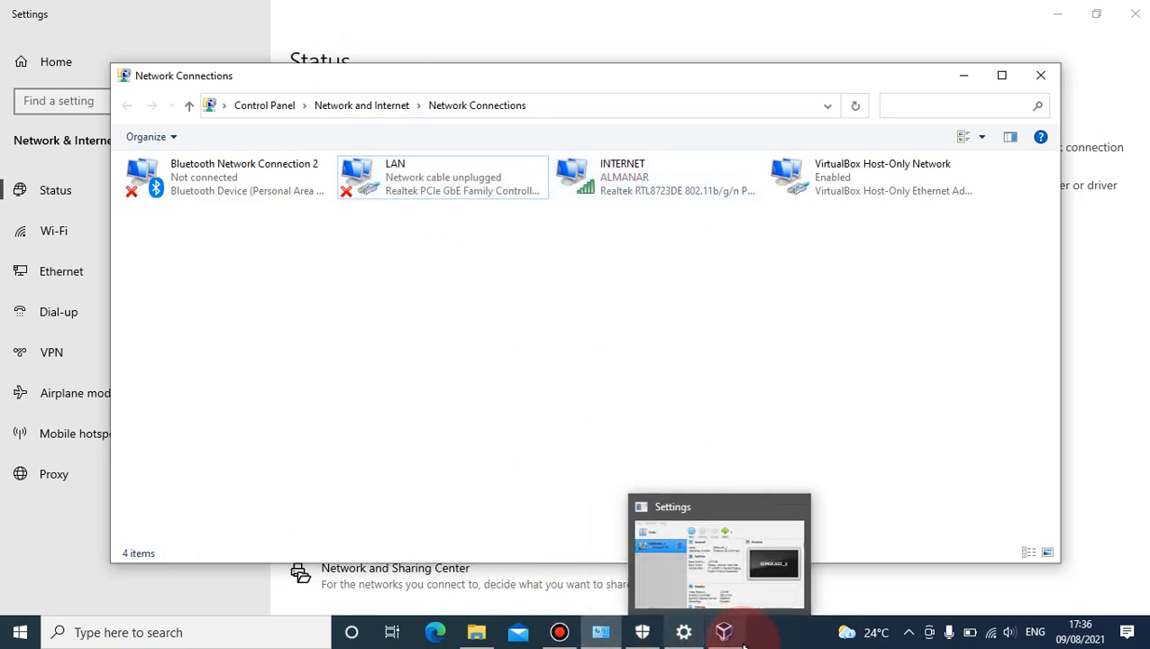
{"action": "left_click", "coordinate": [645, 553]}
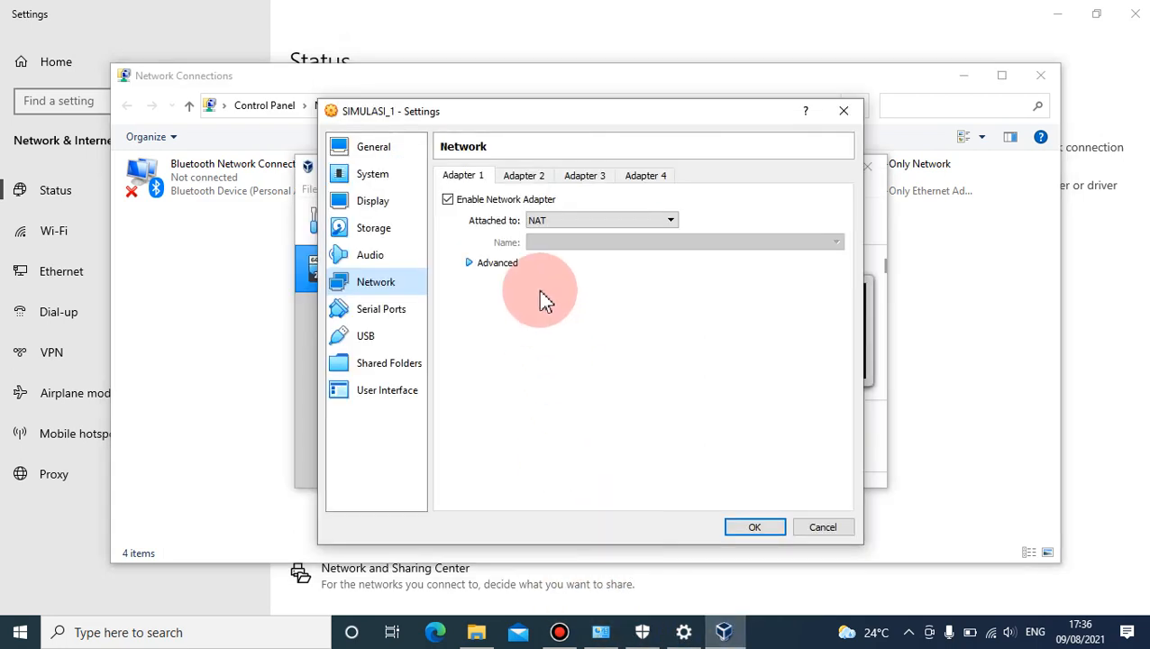
- Attach network Adapter 1 to Bridged Adapter and expand its advanced options
{"action": "left_click", "coordinate": [548, 224]}
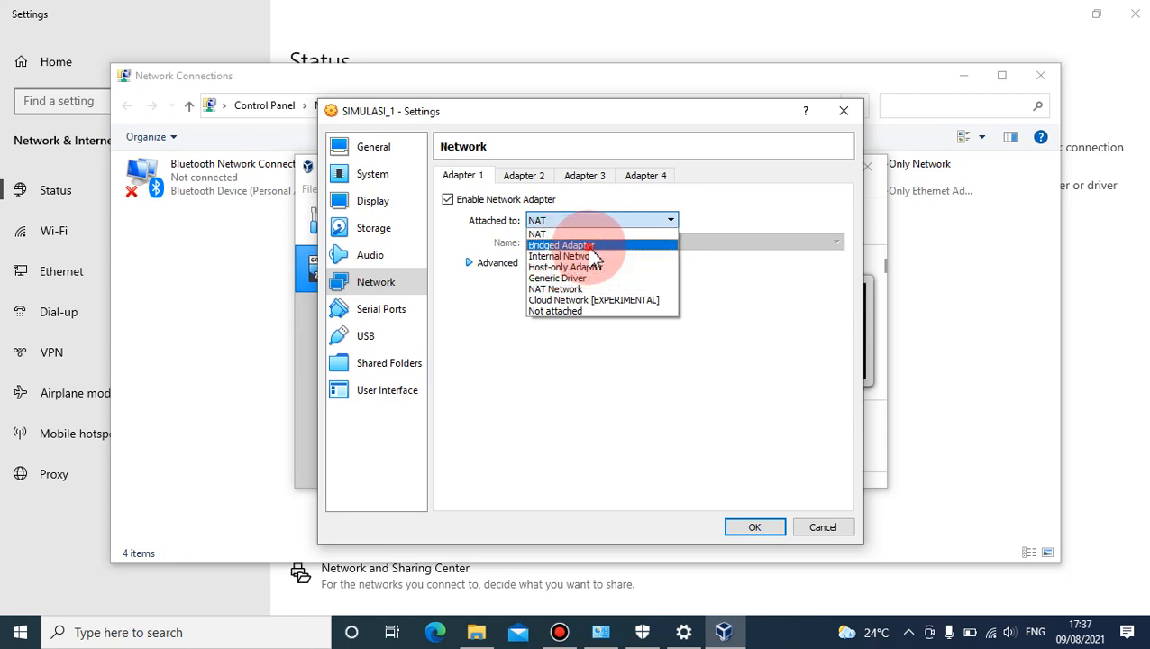
{"action": "left_click", "coordinate": [588, 246]}
{"action": "left_click", "coordinate": [499, 264]}
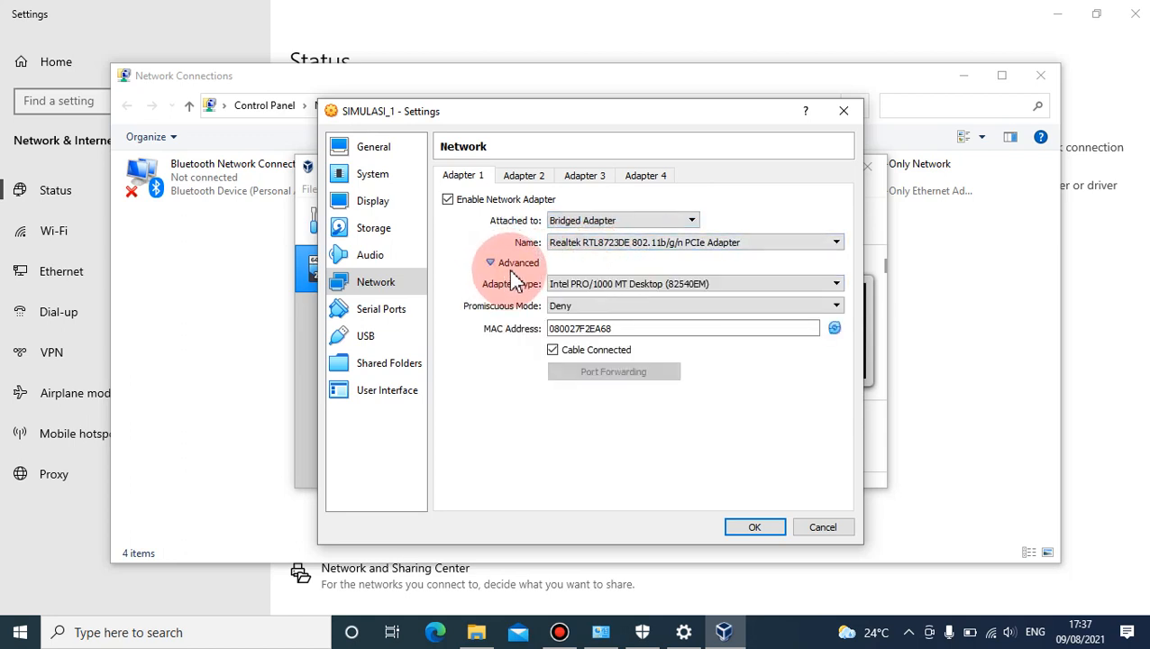
- Check in the LAN connection's properties which network card it uses, to match it with the bridged adapter choices
{"action": "left_click", "coordinate": [578, 247]}
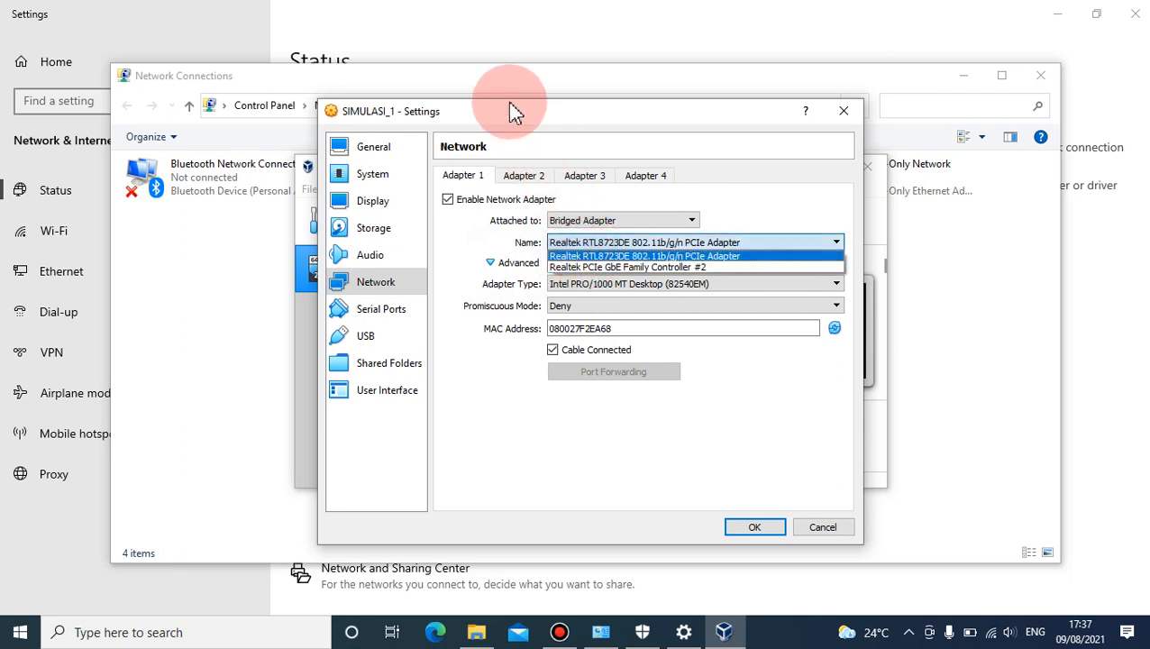
{"action": "left_click", "coordinate": [501, 76]}
{"action": "left_click", "coordinate": [417, 194]}
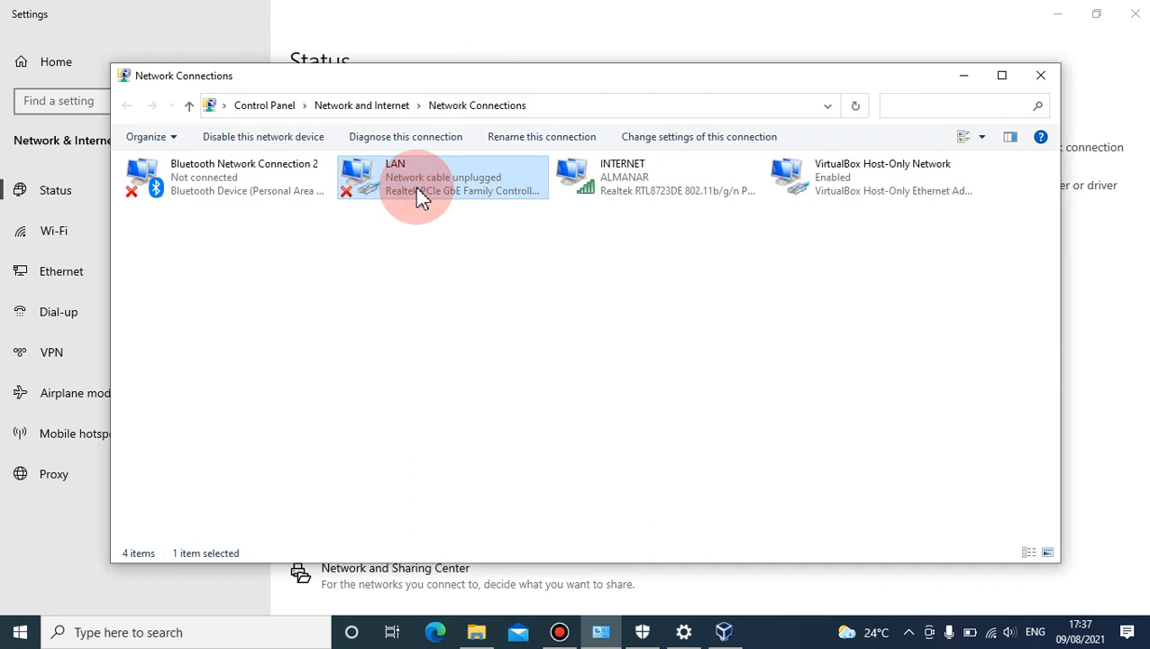
{"action": "right_click", "coordinate": [417, 193]}
{"action": "left_click", "coordinate": [495, 352]}
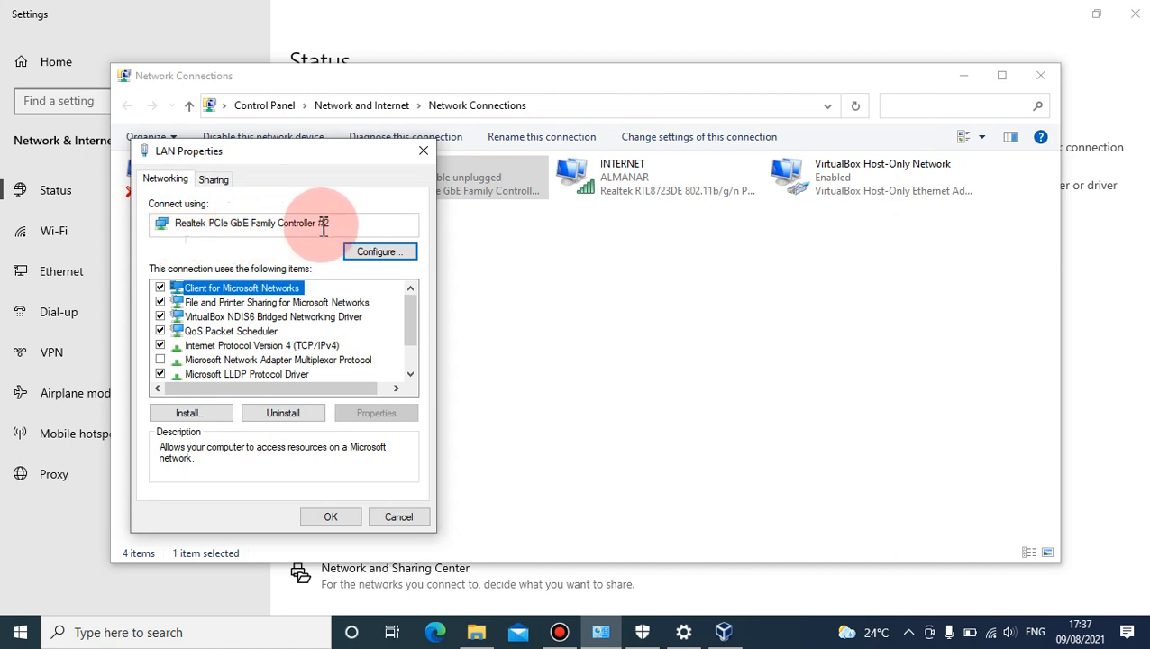
{"action": "left_click", "coordinate": [426, 155]}
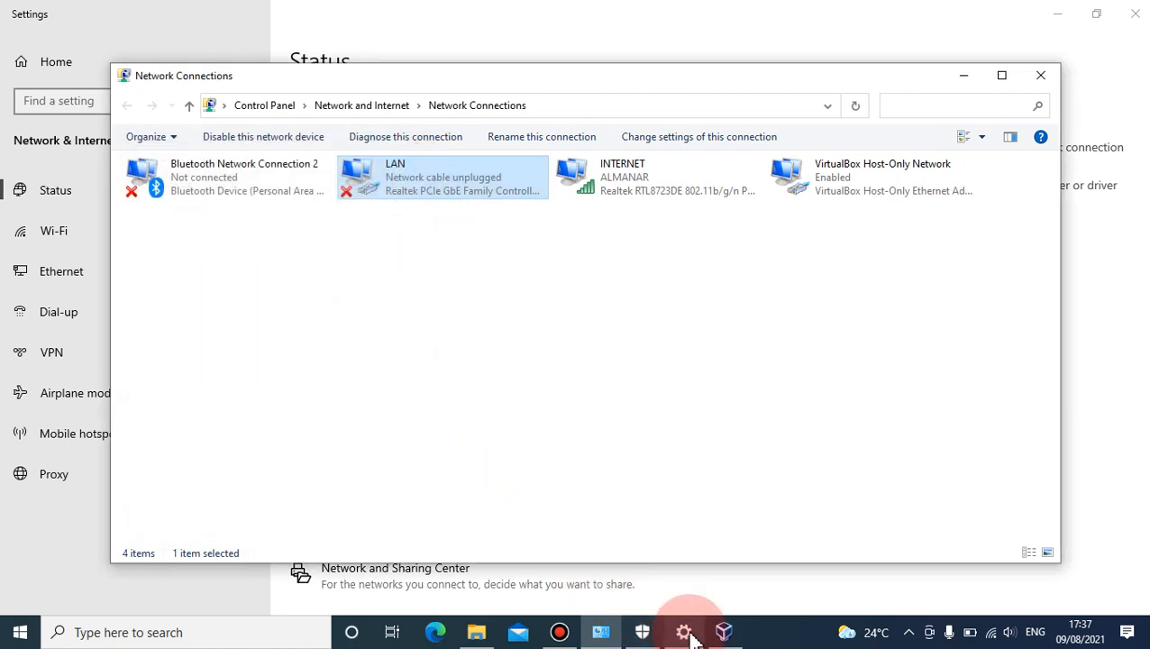
- Return to the SIMULASI_1 settings and choose Realtek PCIe GbE Family Controller #2 as Adapter 1's bridged network card
{"action": "left_click", "coordinate": [724, 632]}
{"action": "left_click", "coordinate": [597, 241]}
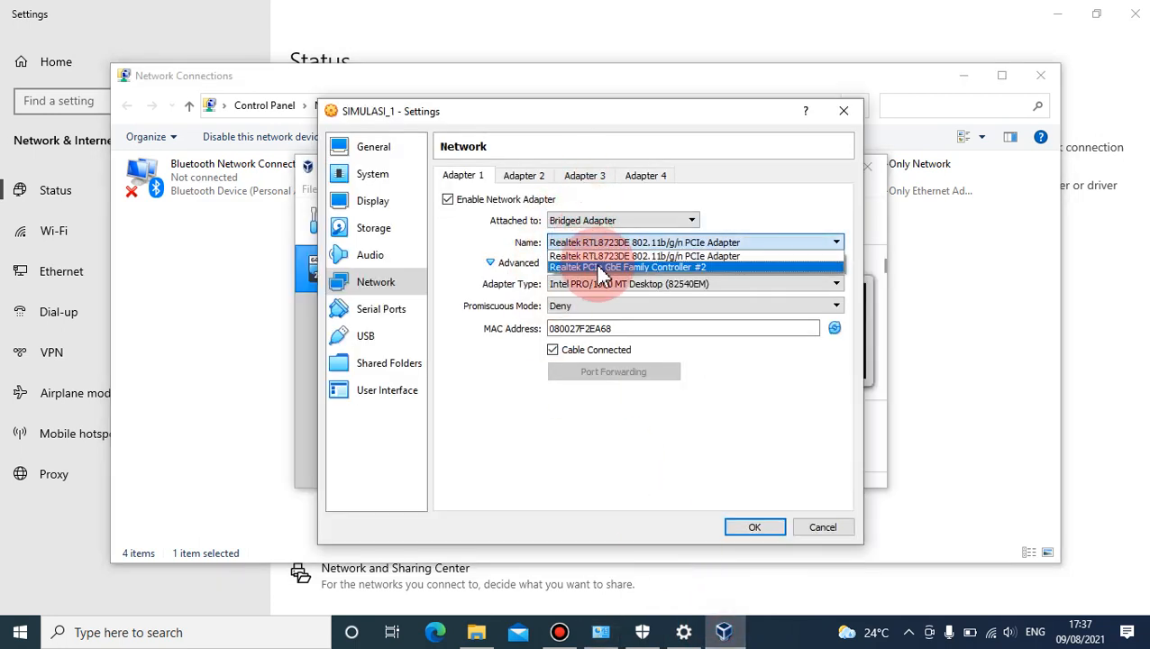
{"action": "left_click", "coordinate": [602, 268]}
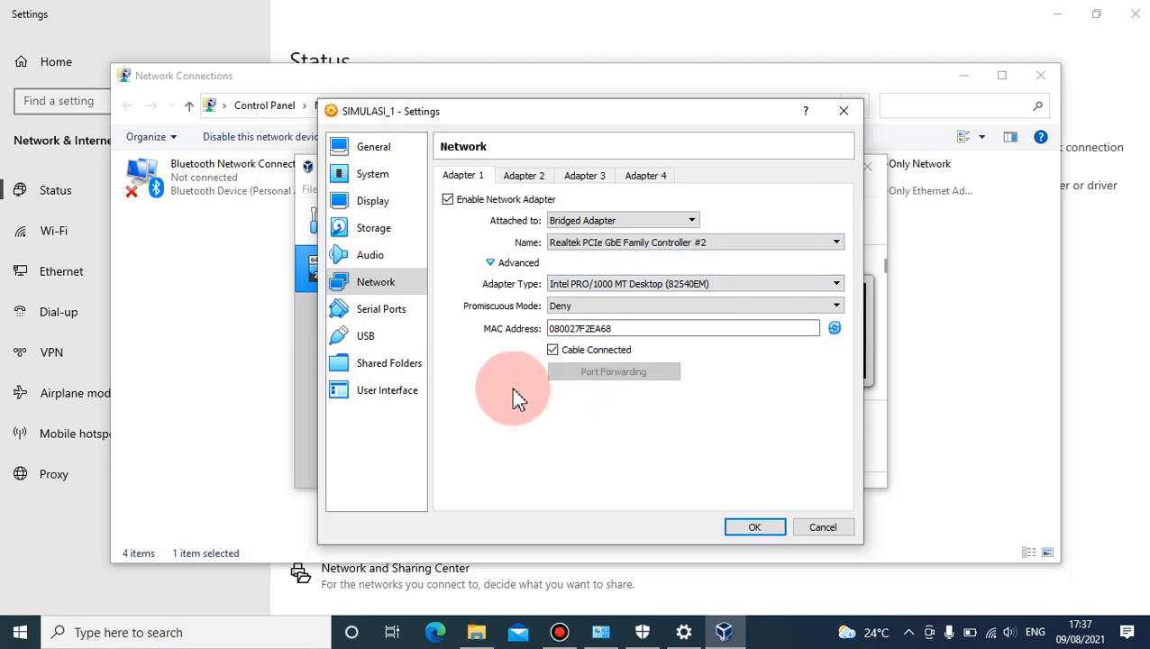
- Enable network Adapter 2 attached to NAT, recheck Adapter 1, and save the machine's settings
{"action": "left_click", "coordinate": [516, 177]}
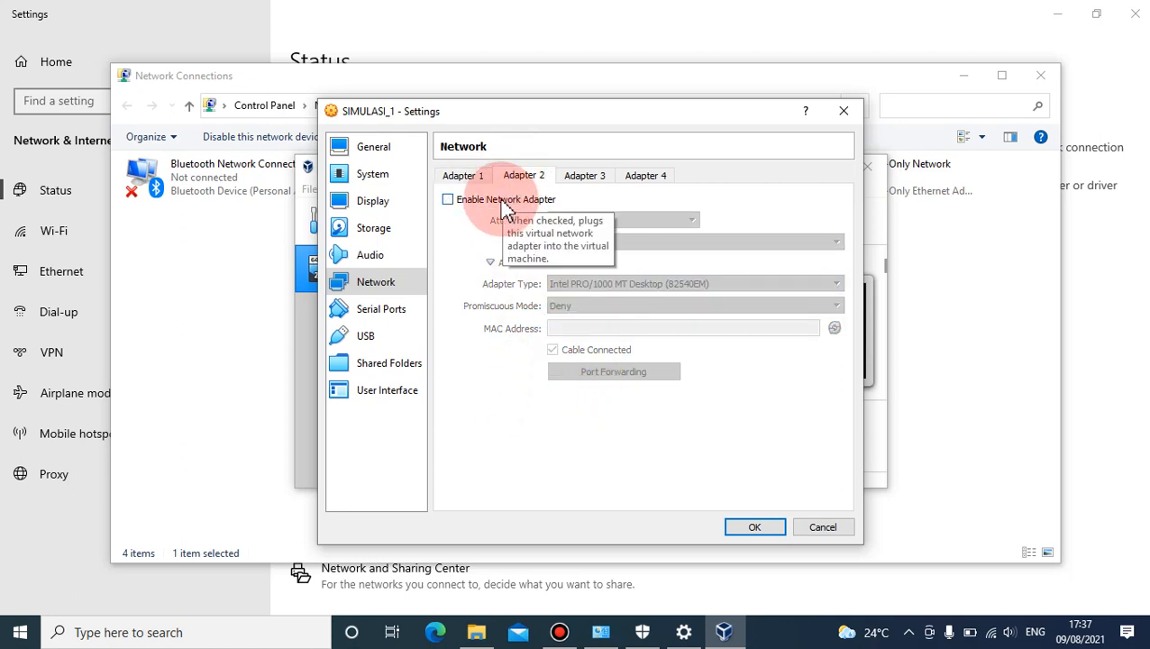
{"action": "left_click", "coordinate": [505, 201]}
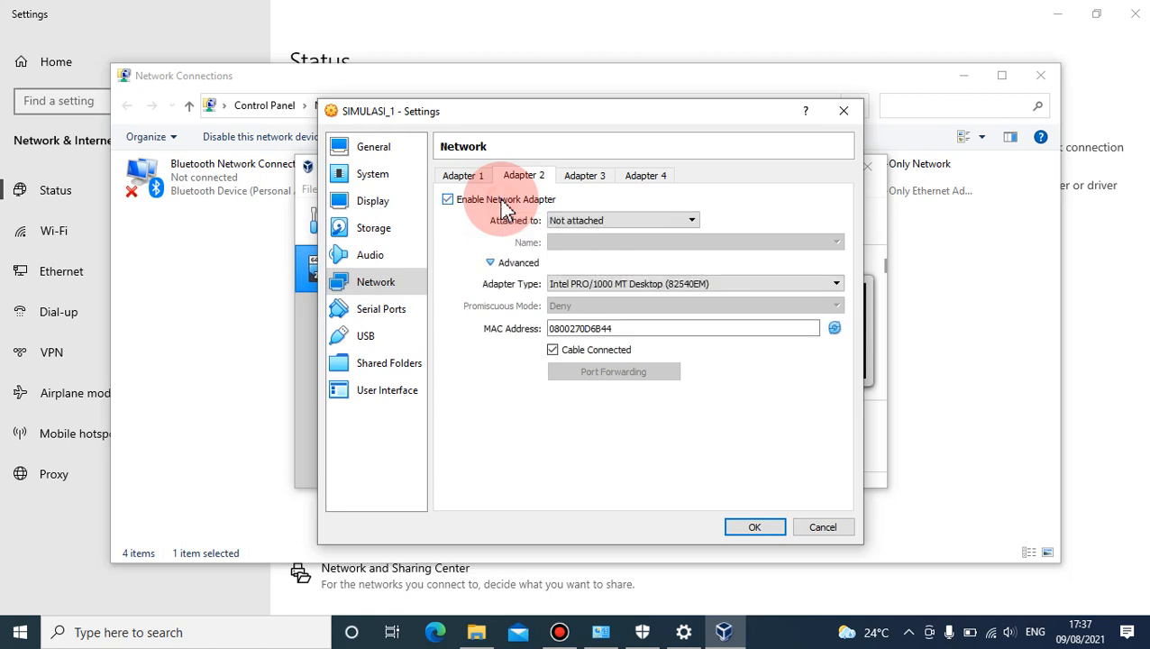
{"action": "left_click", "coordinate": [572, 223]}
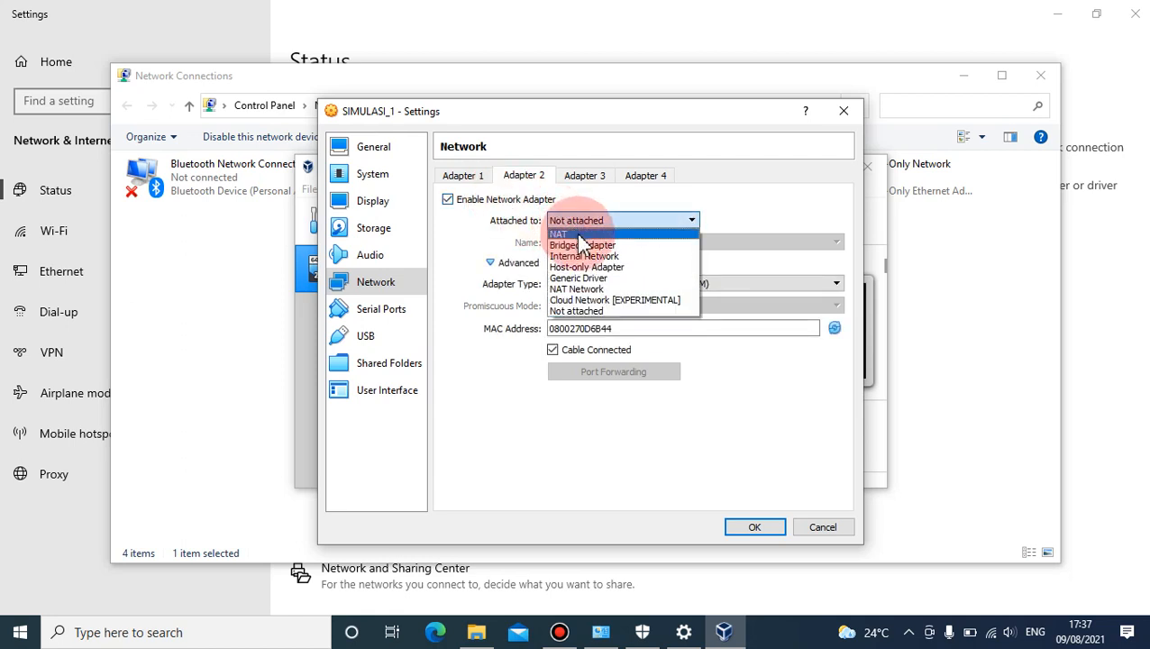
{"action": "left_click", "coordinate": [579, 234]}
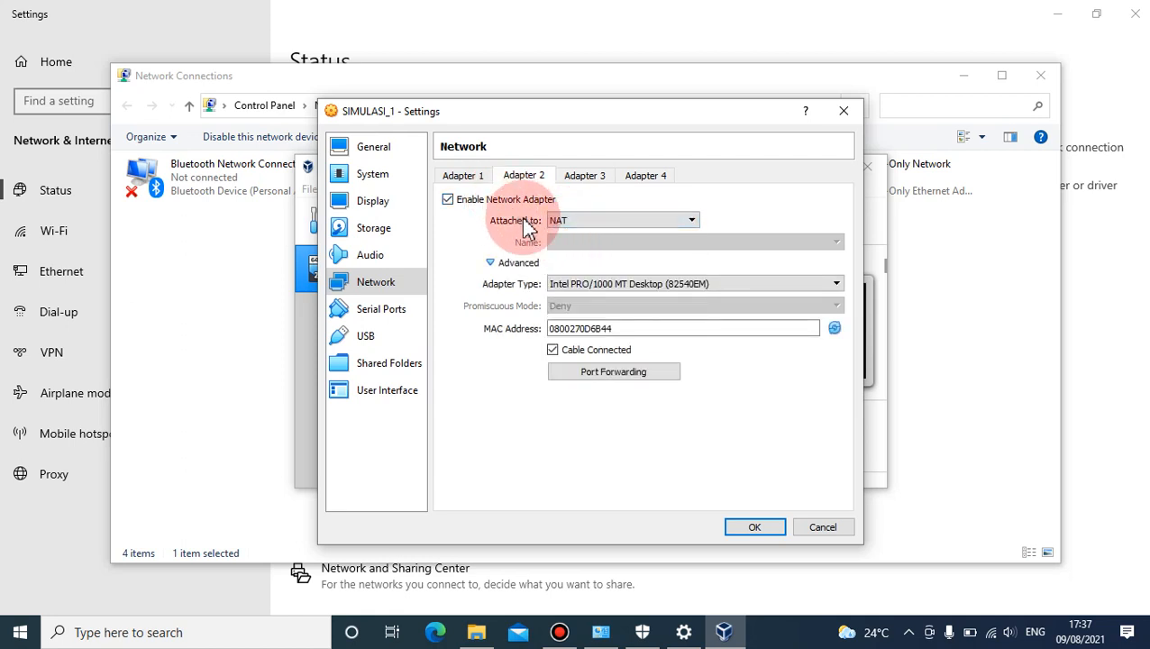
{"action": "left_click", "coordinate": [466, 177]}
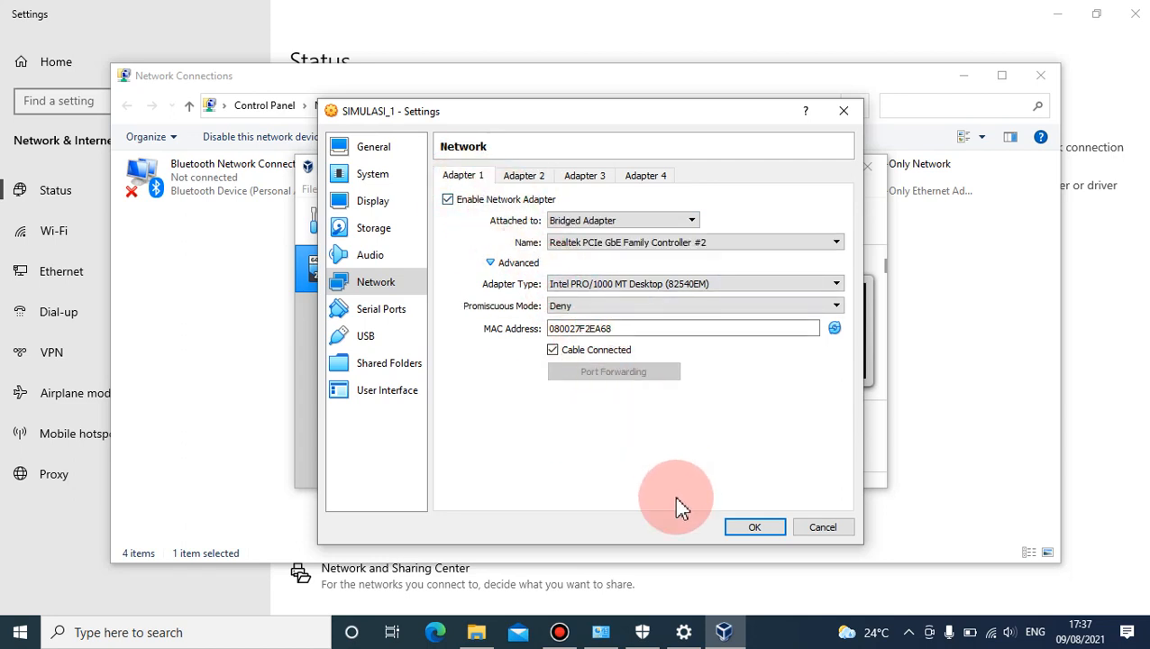
{"action": "left_click", "coordinate": [744, 531]}
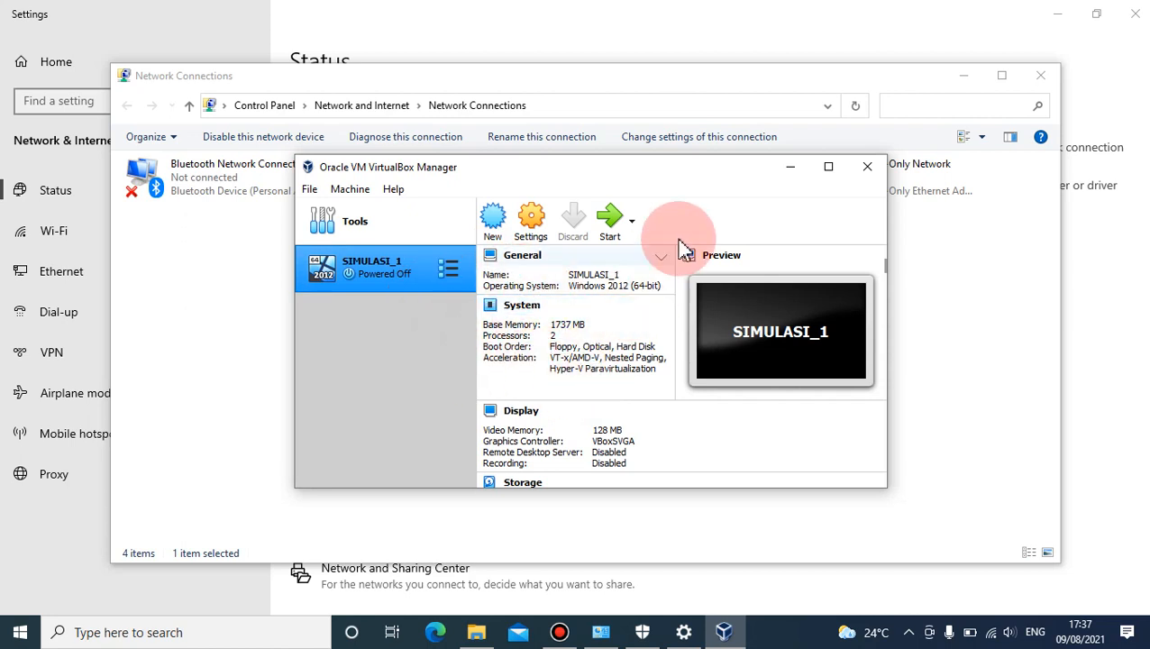
- Minimize VirtualBox Manager and open the Internet Protocol Version 4 (TCP/IPv4) properties of the LAN connection
{"action": "left_click", "coordinate": [791, 171]}
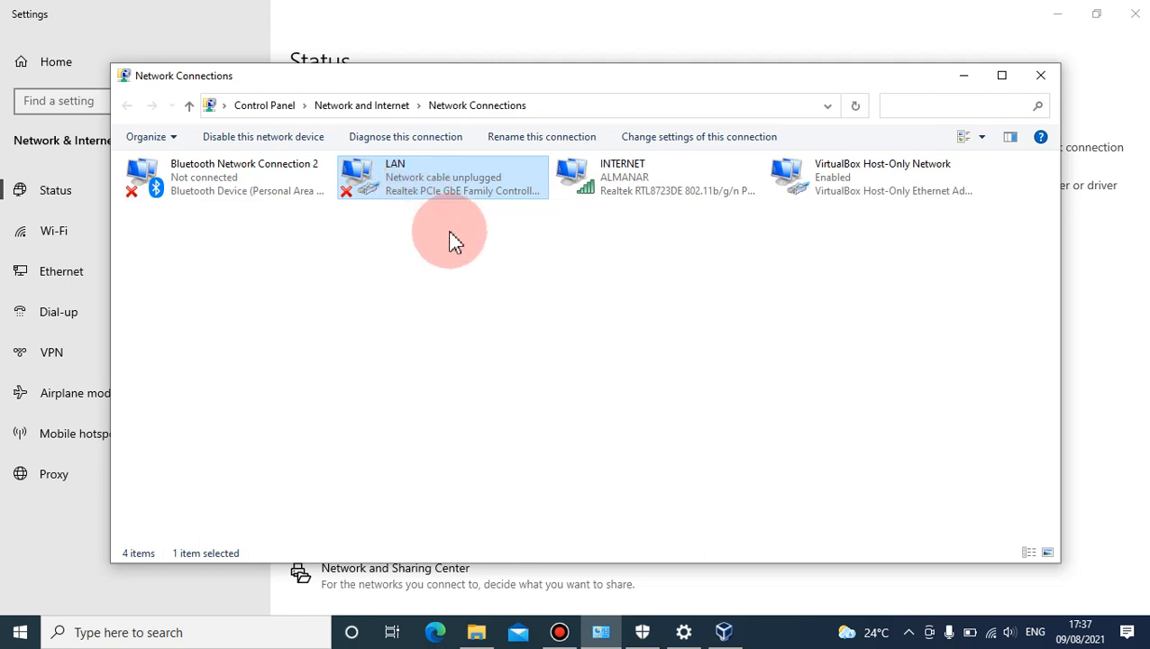
{"action": "right_click", "coordinate": [417, 186]}
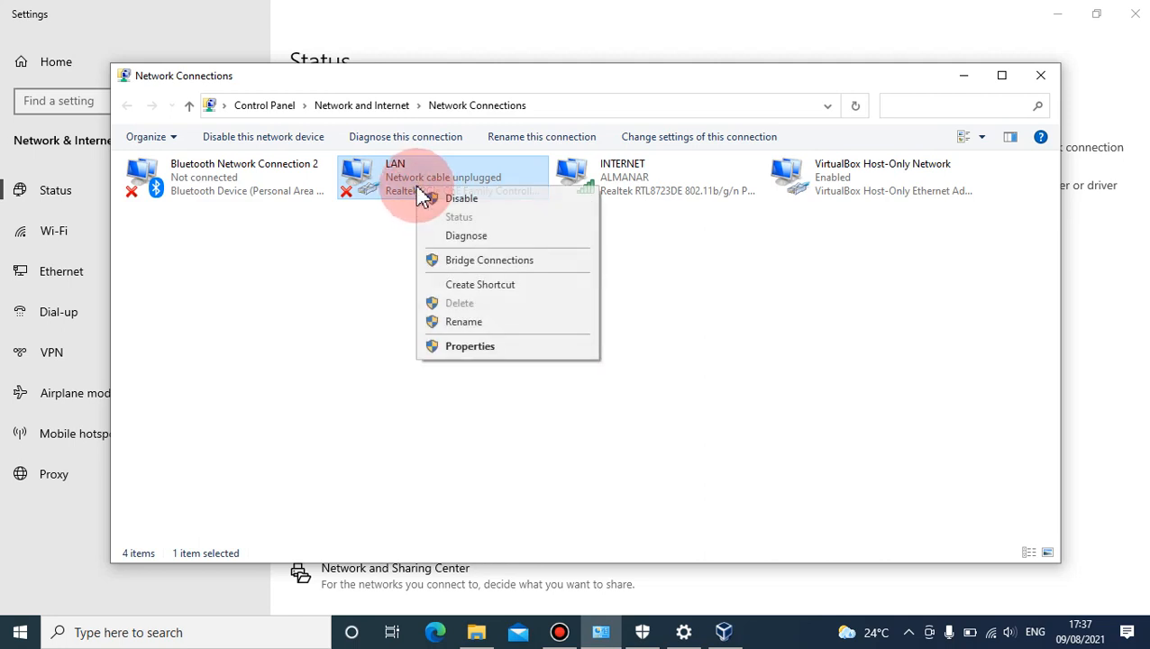
{"action": "left_click", "coordinate": [484, 350]}
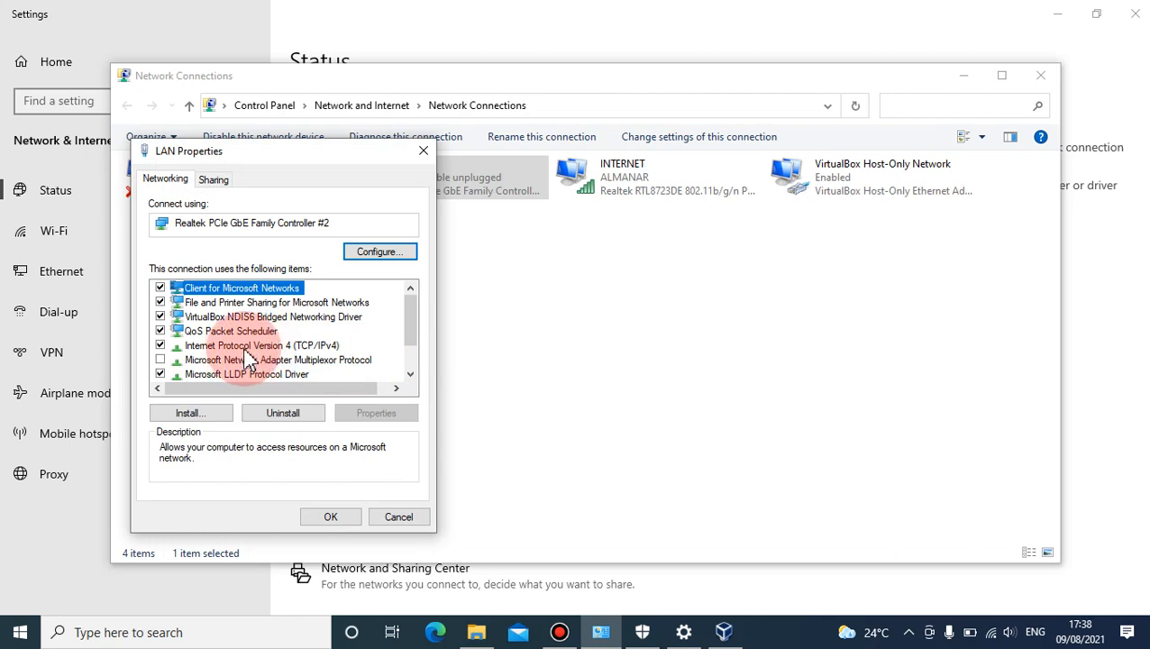
{"action": "left_click", "coordinate": [257, 347]}
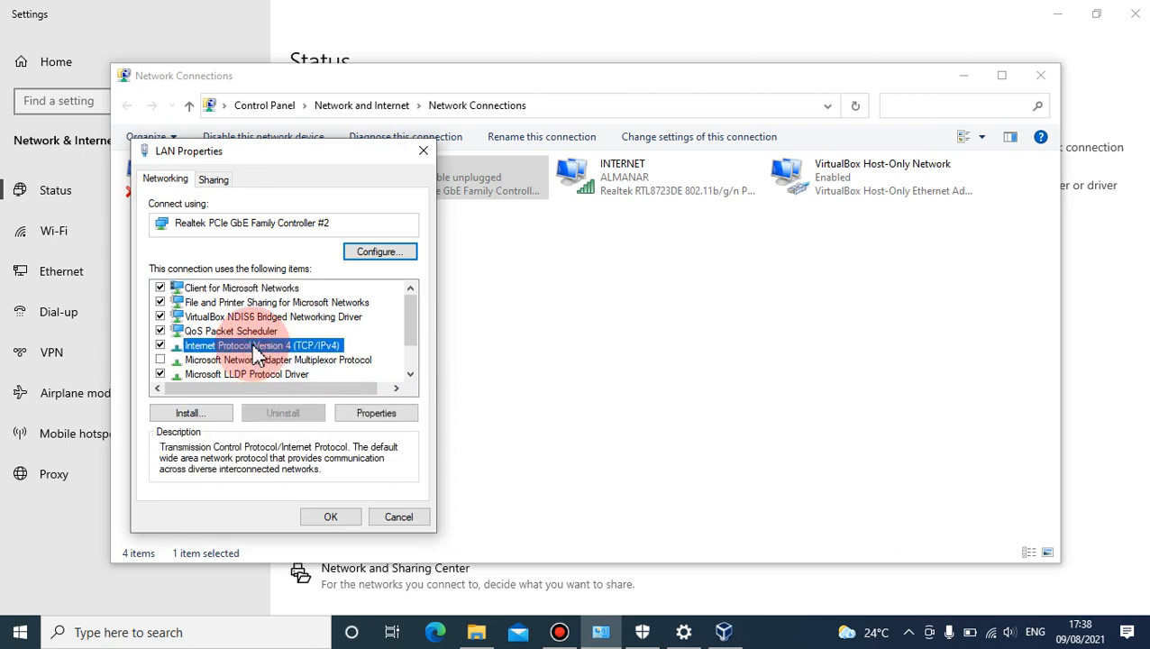
{"action": "left_click", "coordinate": [367, 416]}
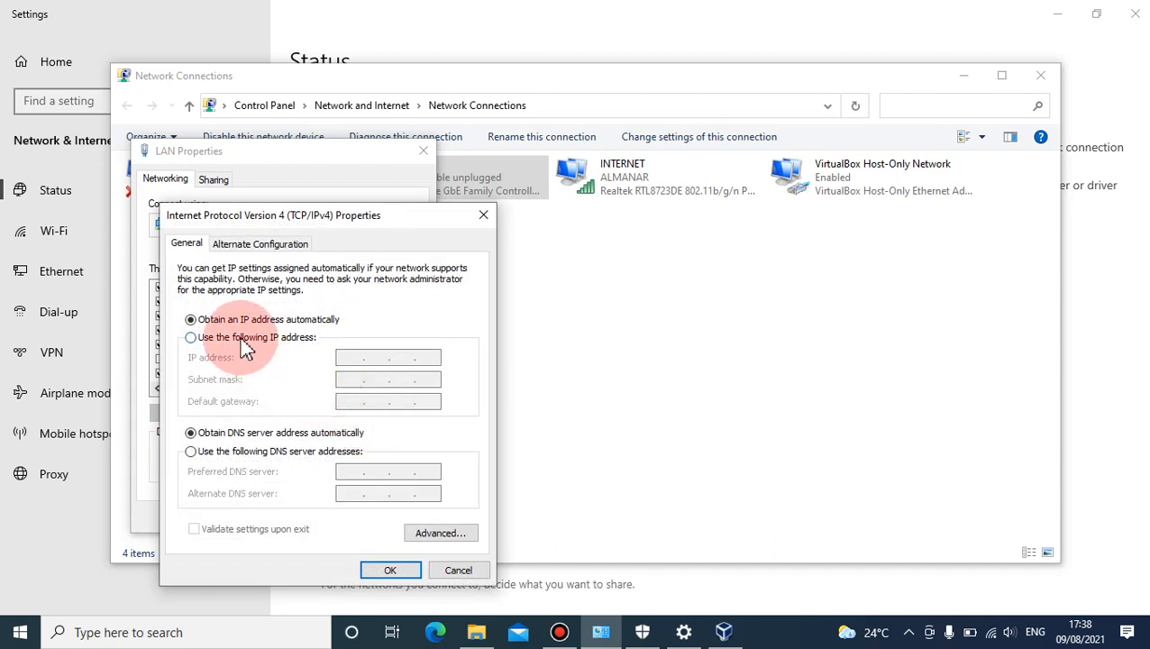
- Switch the LAN connection to a manual IP address and set it to 192.168.0.199
{"action": "left_click", "coordinate": [242, 339]}
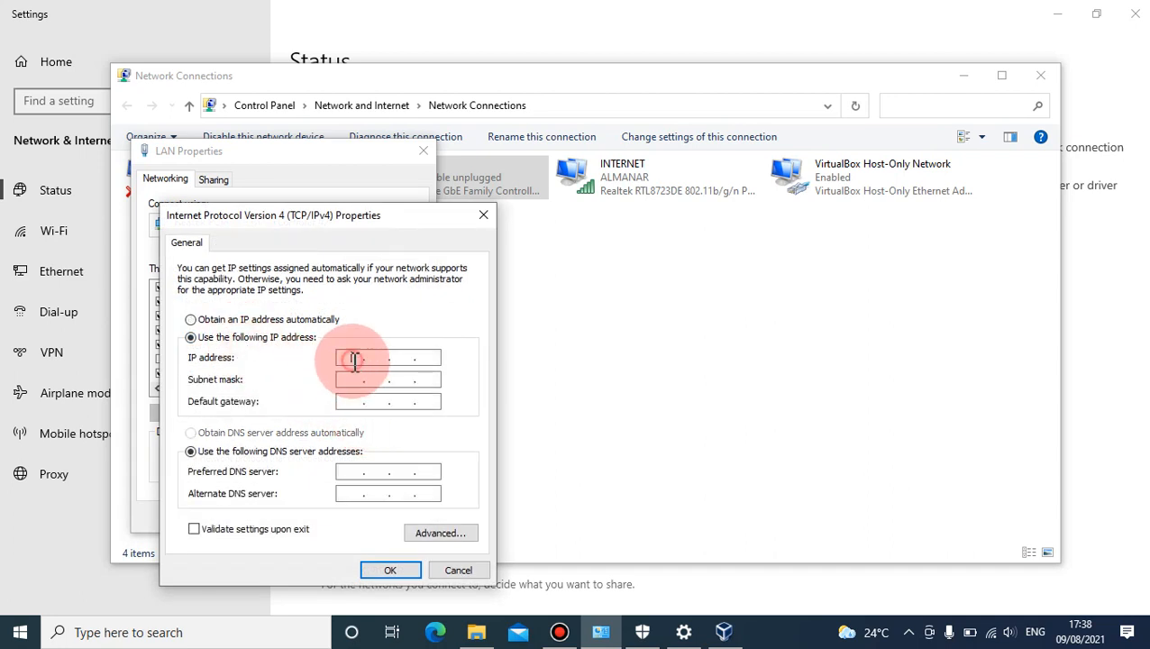
{"action": "left_click", "coordinate": [351, 357]}
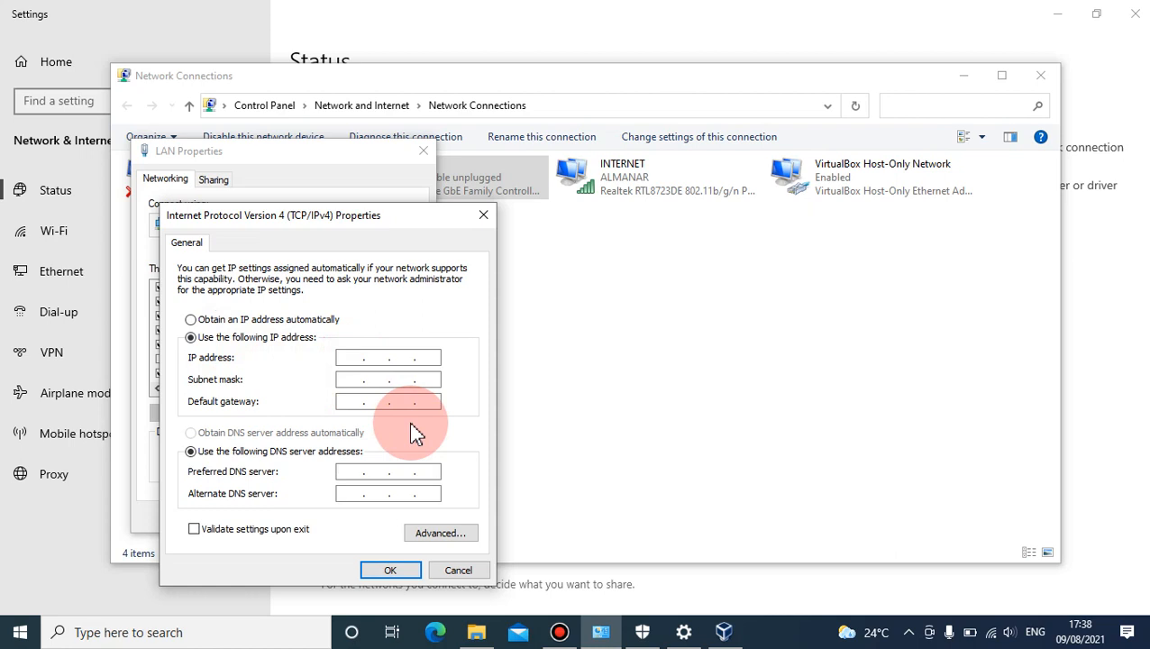
{"action": "type", "text": "192 . 168 . 0 ."}
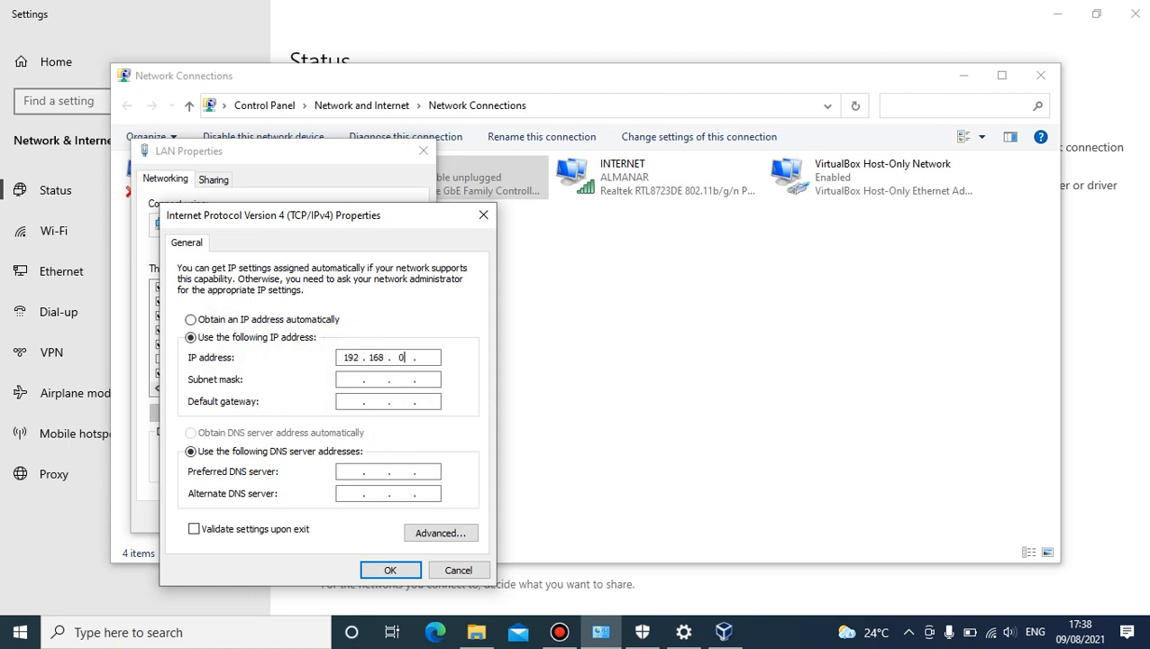
{"action": "left_click", "coordinate": [430, 358]}
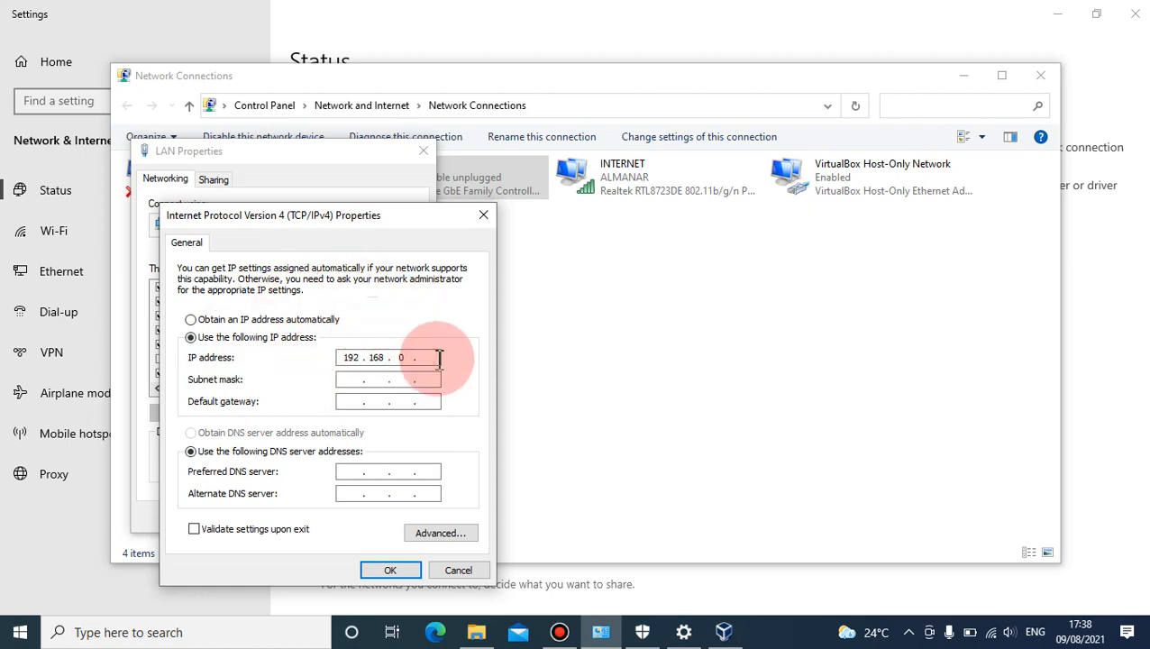
{"action": "type", "text": "199"}
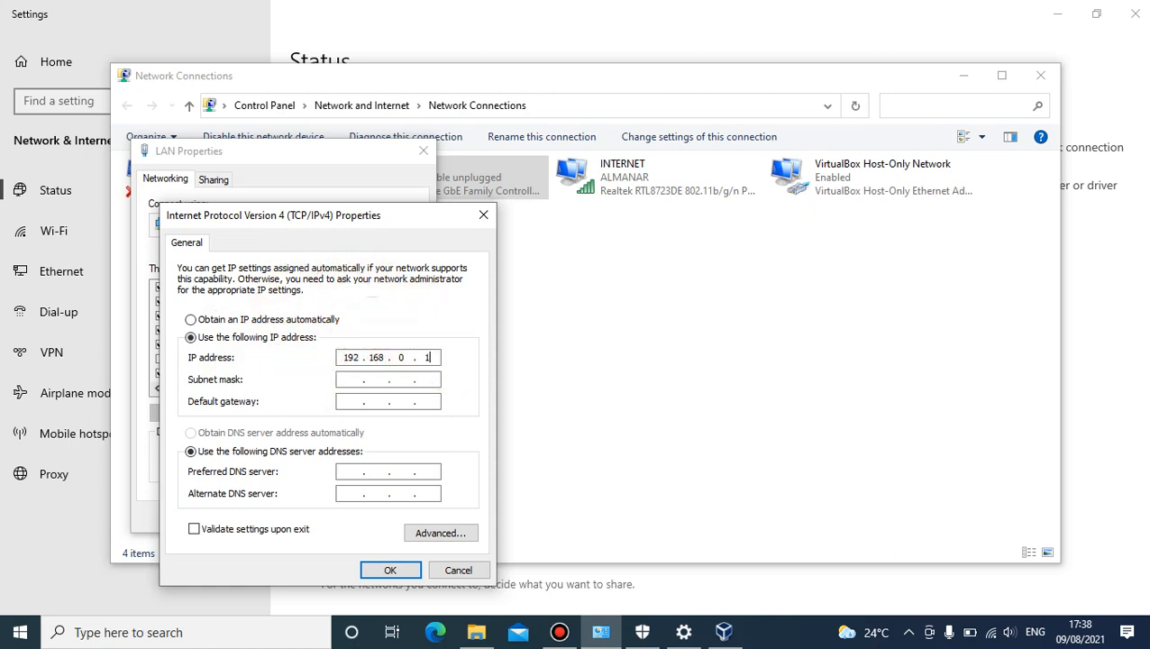
- Fill in the LAN connection's subnet mask as 255.255.255.0, then save the IPv4 settings and close the connection's properties
{"action": "left_click", "coordinate": [355, 380]}
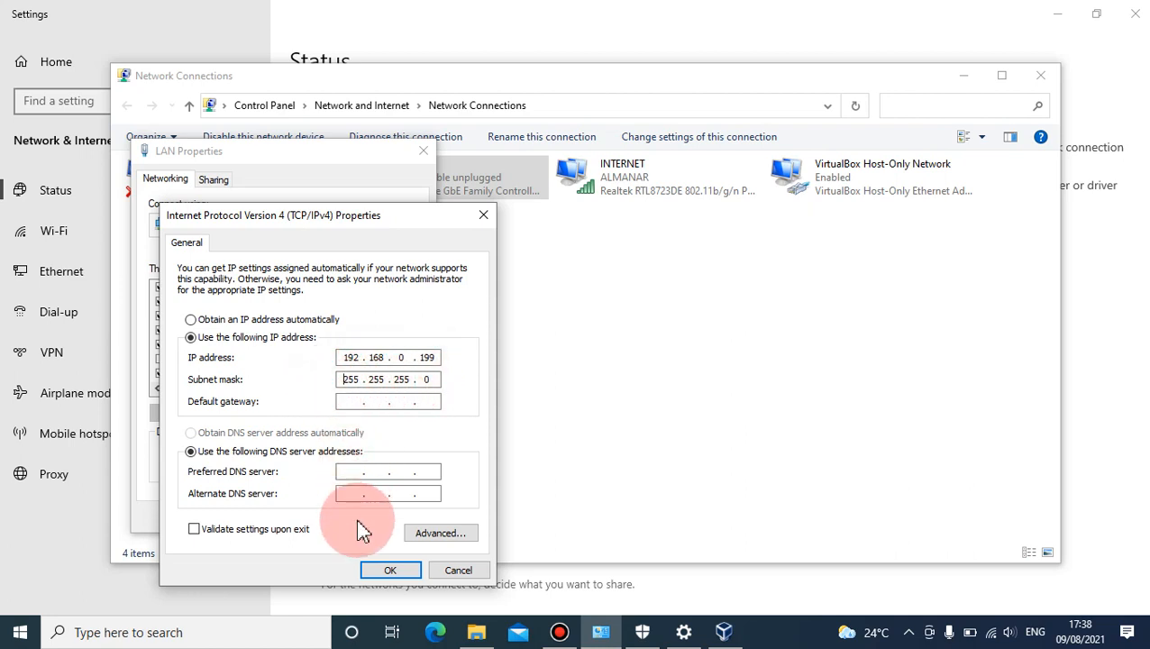
{"action": "left_click", "coordinate": [383, 570]}
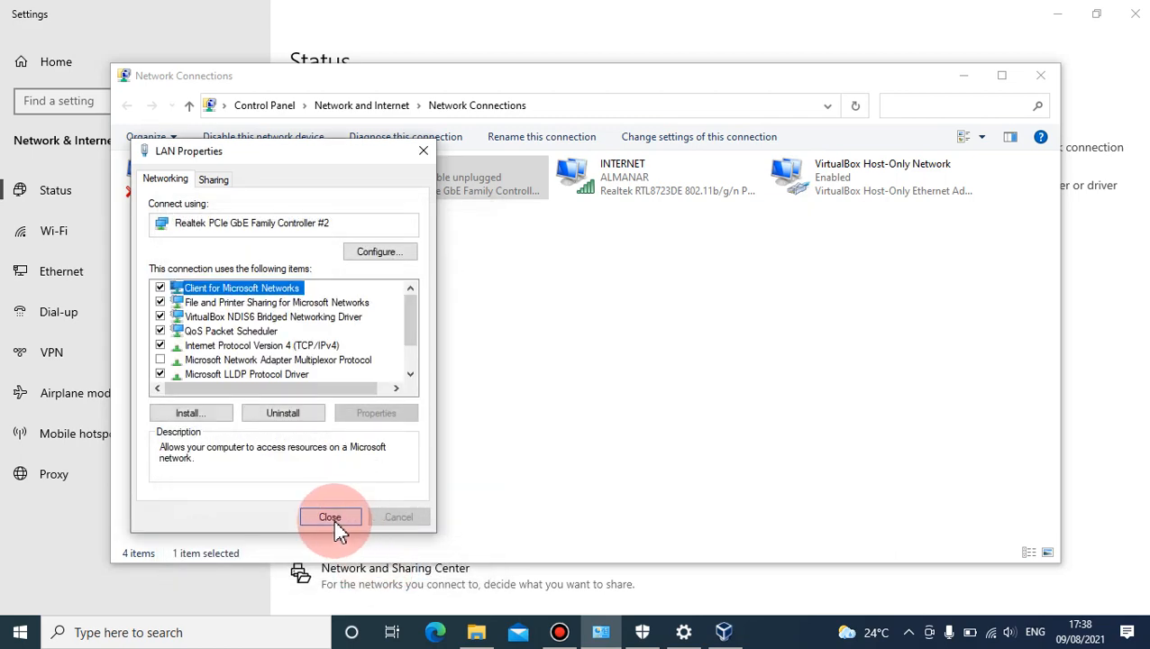
{"action": "left_click", "coordinate": [332, 518]}
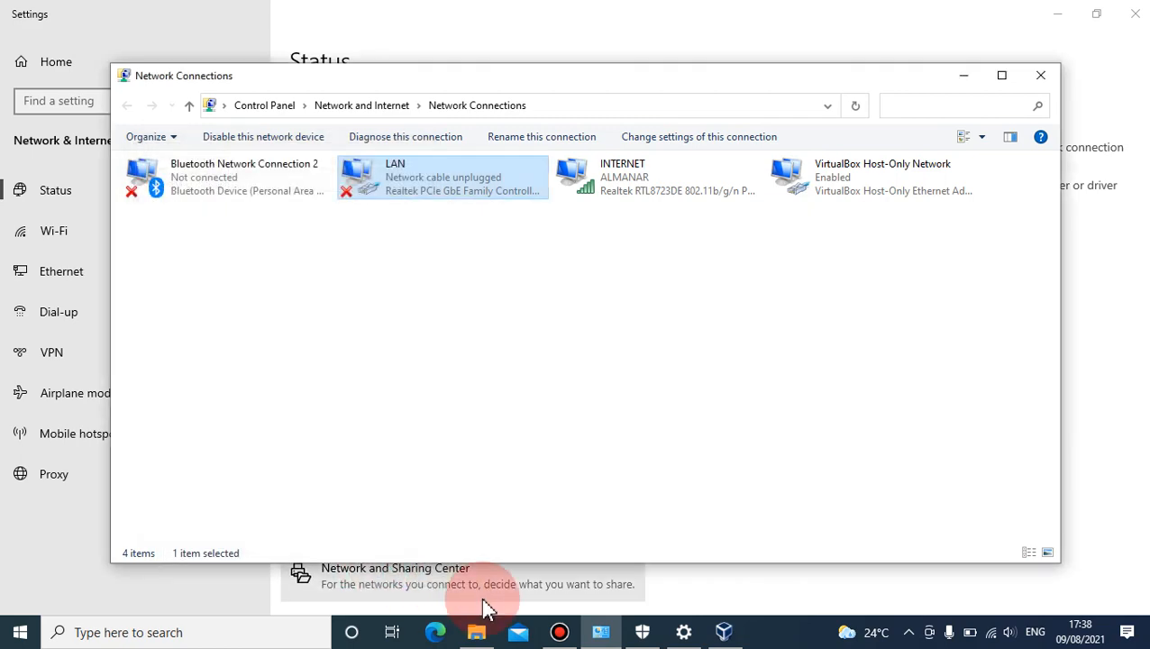
- Bring VirtualBox Manager to the front and minimize the Network Connections and Settings windows
{"action": "left_click", "coordinate": [726, 632]}
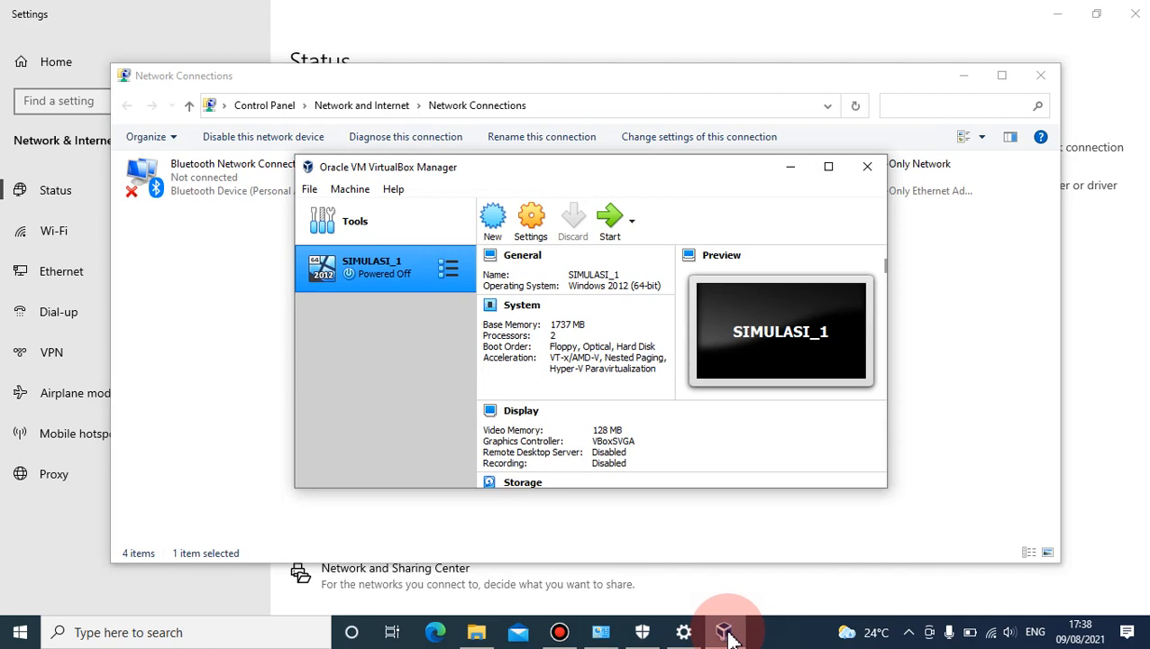
{"action": "left_click", "coordinate": [725, 633]}
{"action": "left_click", "coordinate": [726, 632]}
{"action": "left_click", "coordinate": [725, 632]}
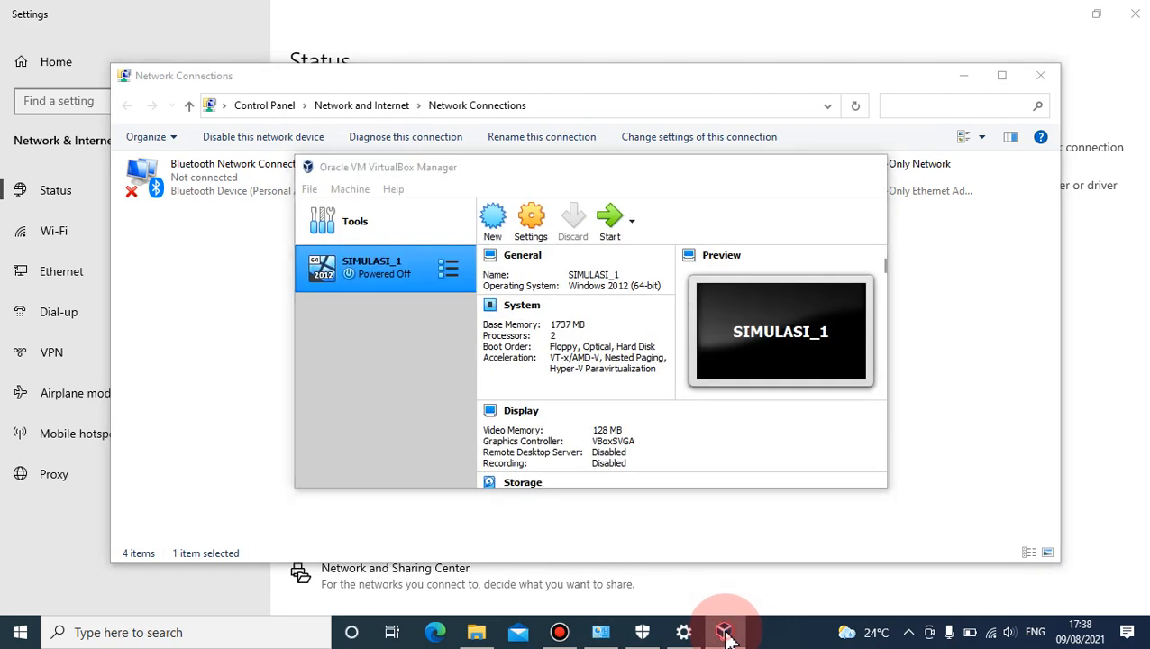
{"action": "left_click", "coordinate": [726, 632]}
{"action": "left_click", "coordinate": [962, 76]}
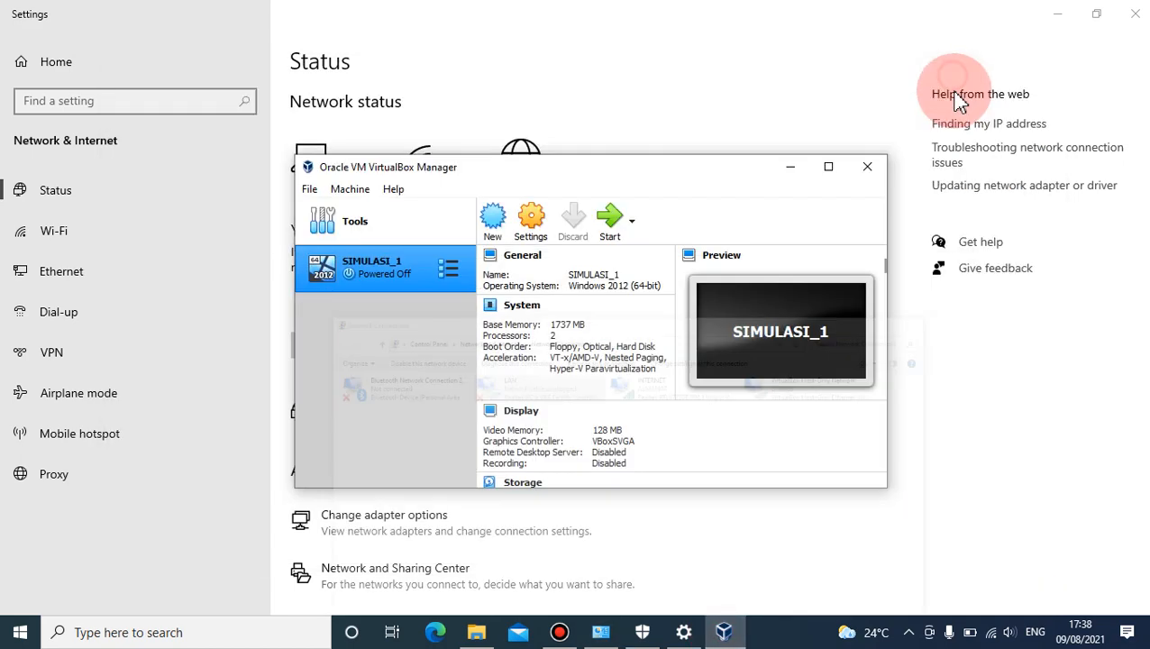
{"action": "left_click", "coordinate": [1055, 18]}
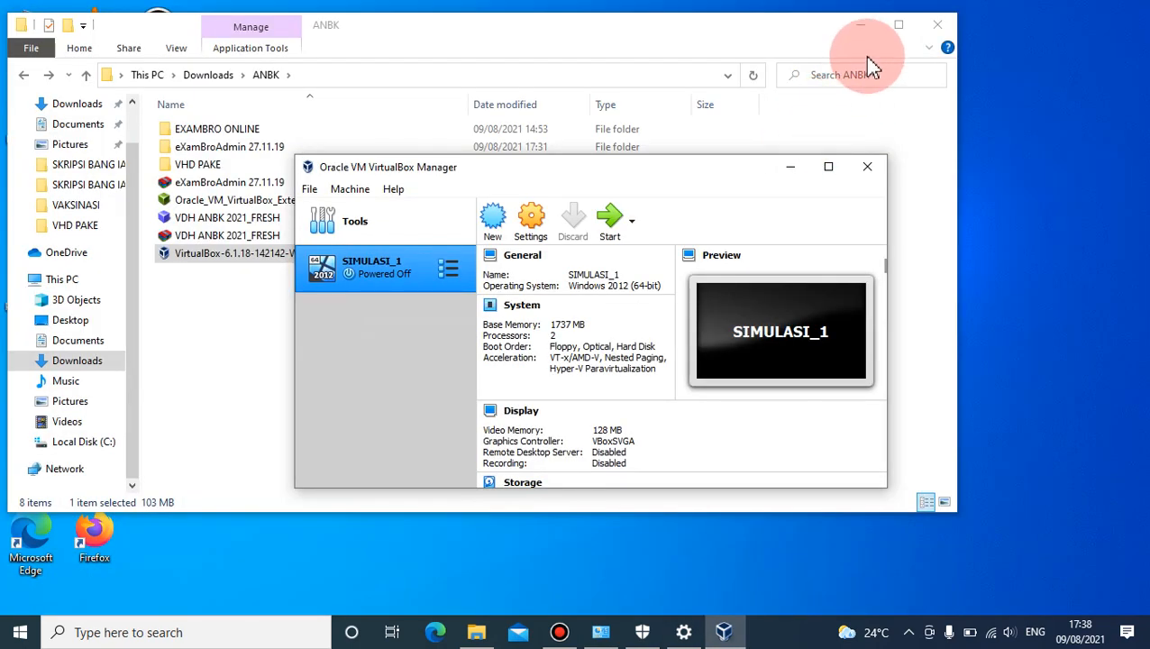
- Open the eXamBroAdmin 27.11.19 folder and its subfolder in File Explorer, and run eXamBroAdmin as administrator, allowing it to make changes
{"action": "double_click", "coordinate": [245, 148]}
{"action": "double_click", "coordinate": [245, 147]}
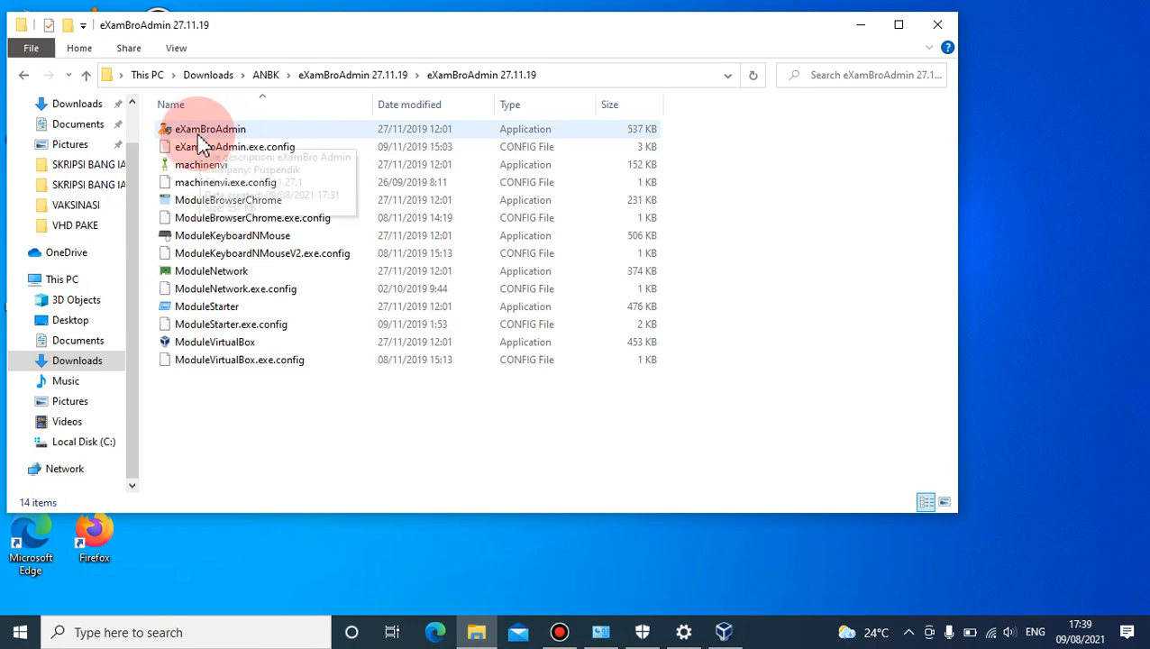
{"action": "double_click", "coordinate": [216, 132]}
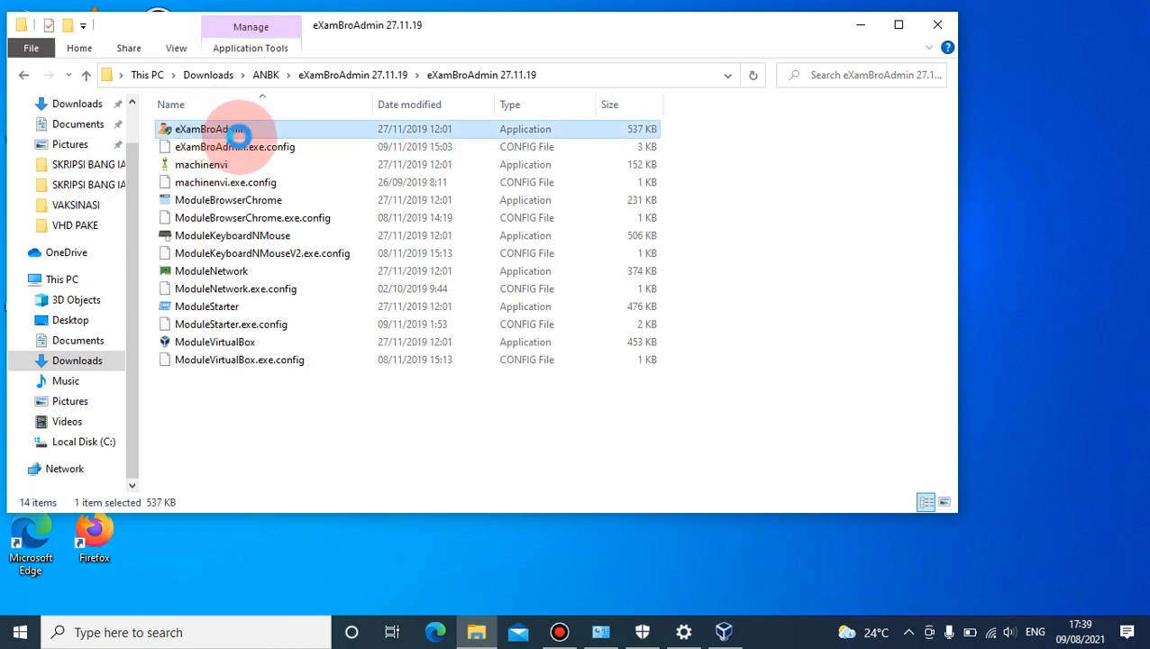
{"action": "right_click", "coordinate": [216, 129]}
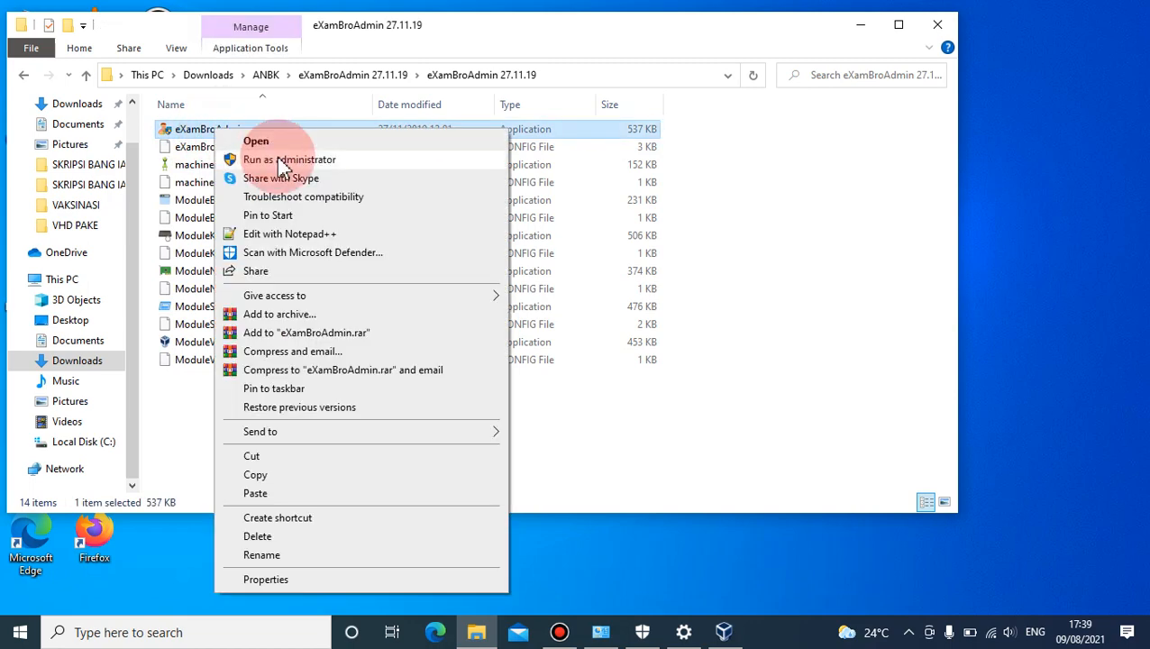
{"action": "left_click", "coordinate": [281, 160]}
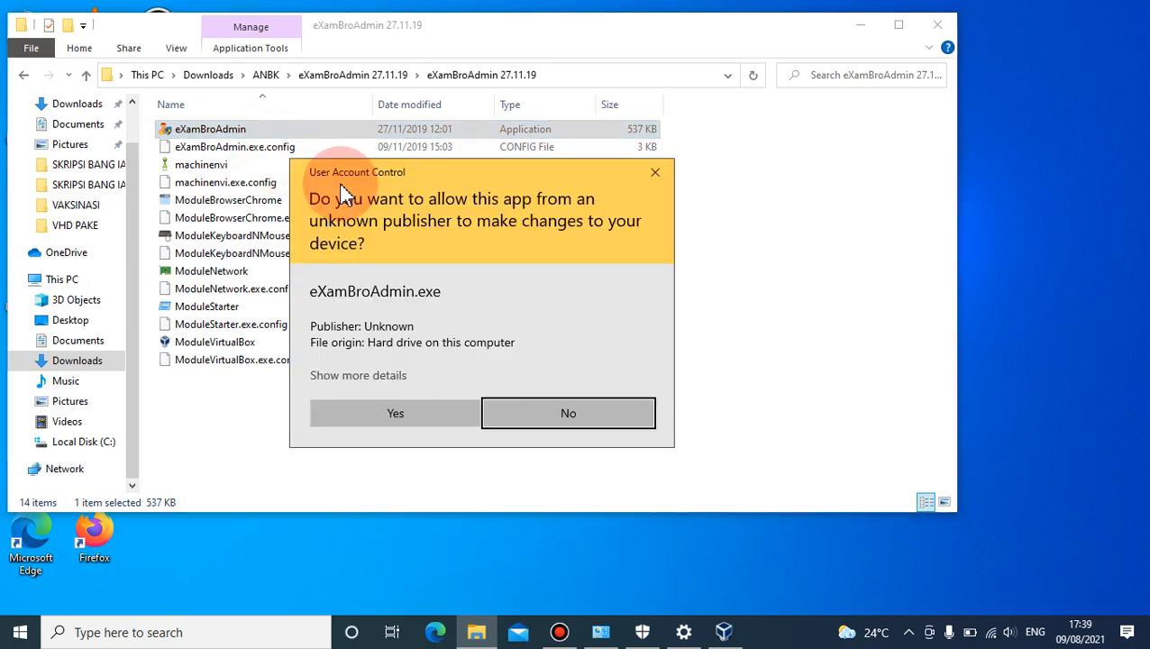
{"action": "left_click", "coordinate": [390, 412]}
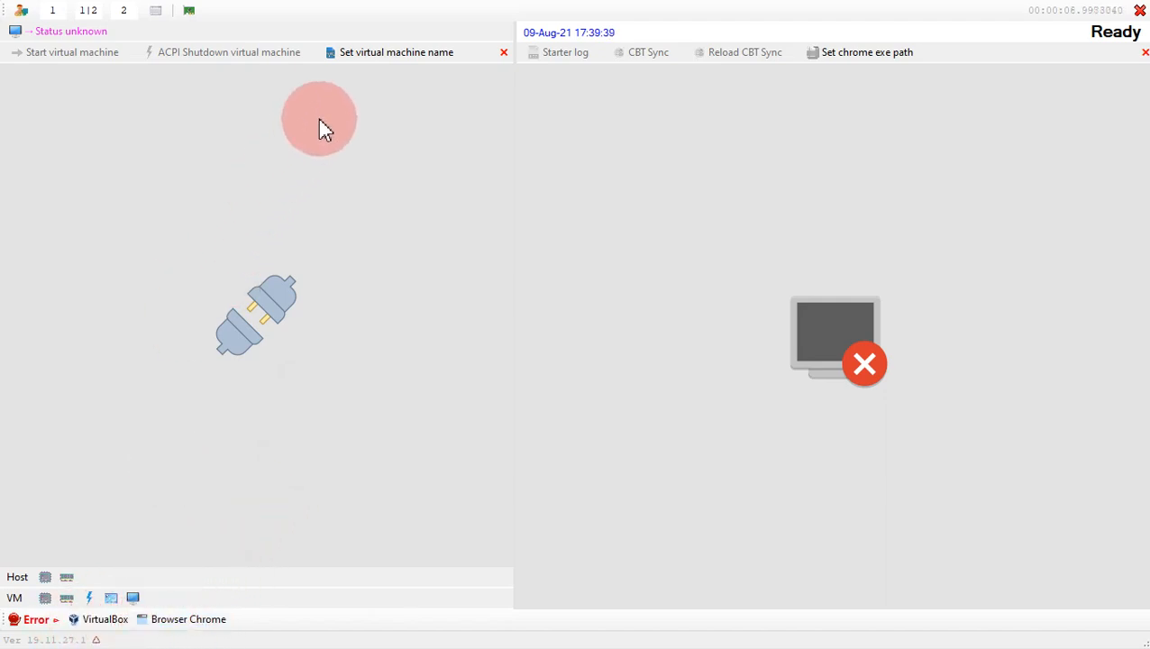
- Set the virtual machine name to SIMULASI_1 in eXamBroAdmin and start that virtual machine
{"action": "left_click", "coordinate": [368, 60]}
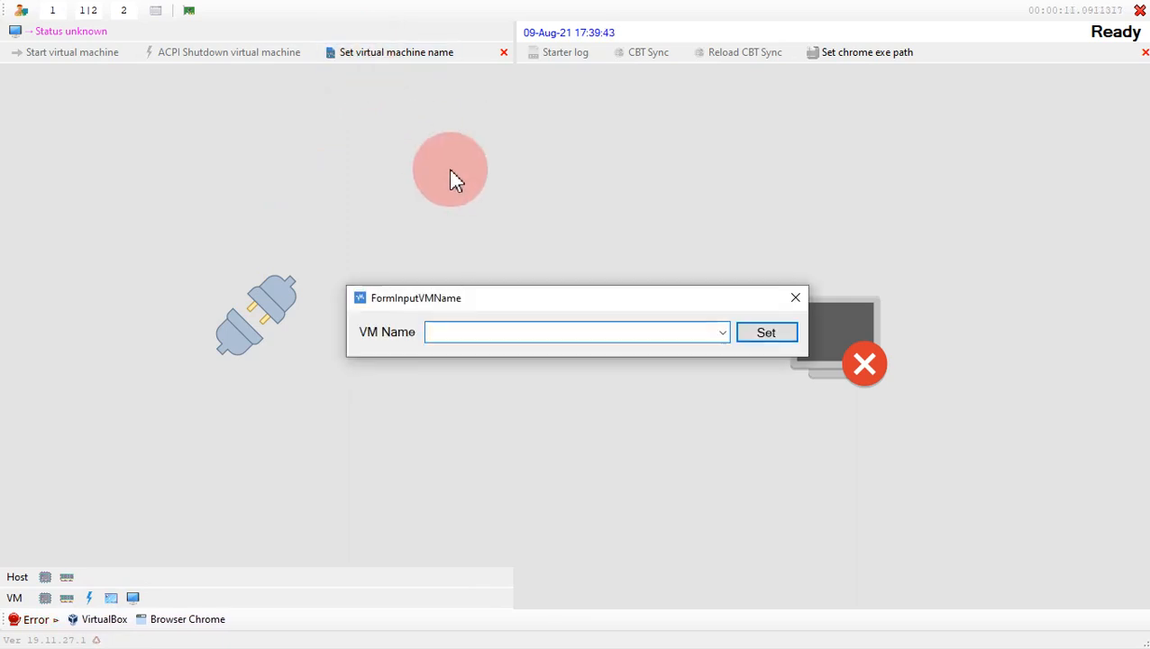
{"action": "left_click", "coordinate": [722, 333]}
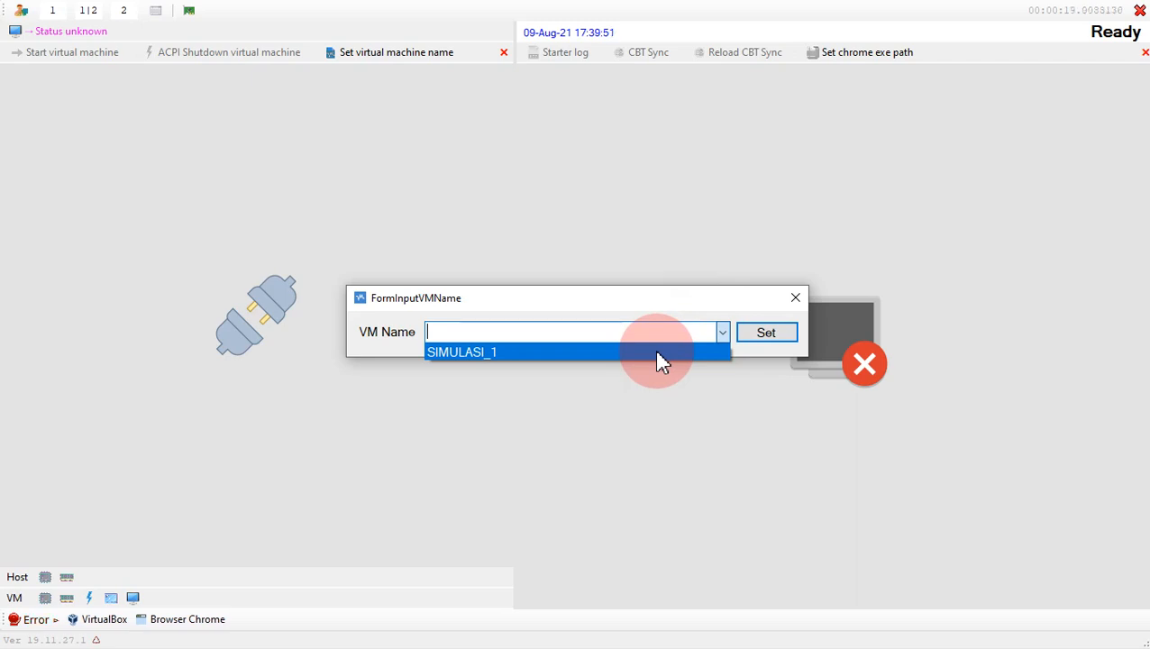
{"action": "left_click", "coordinate": [505, 350]}
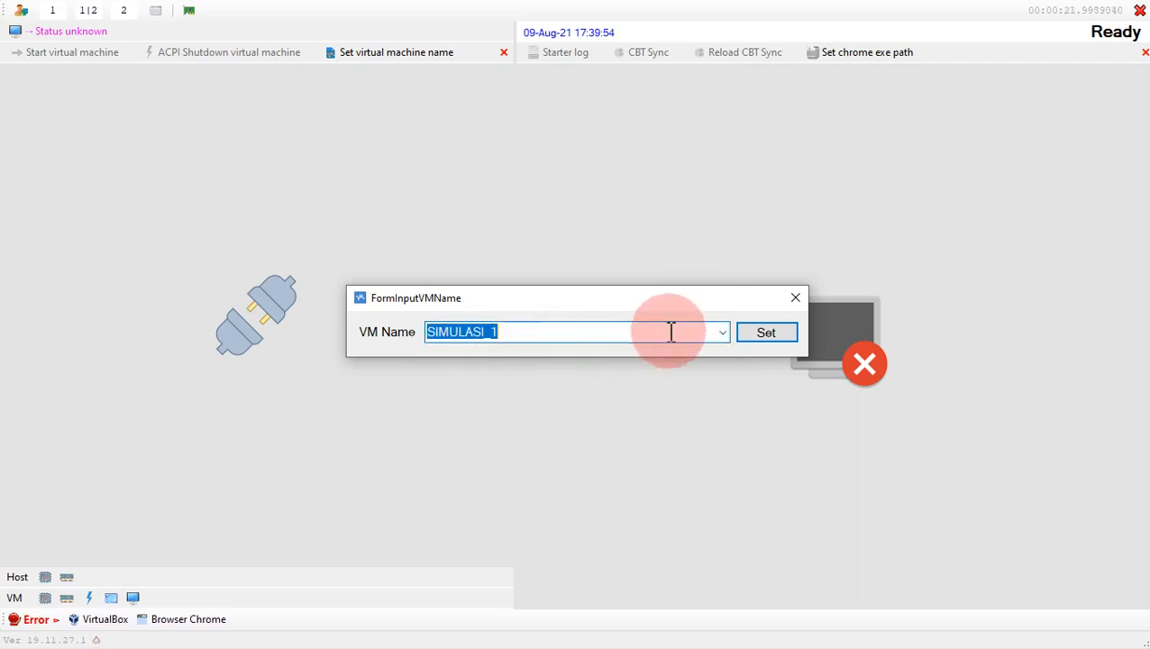
{"action": "left_click", "coordinate": [759, 333]}
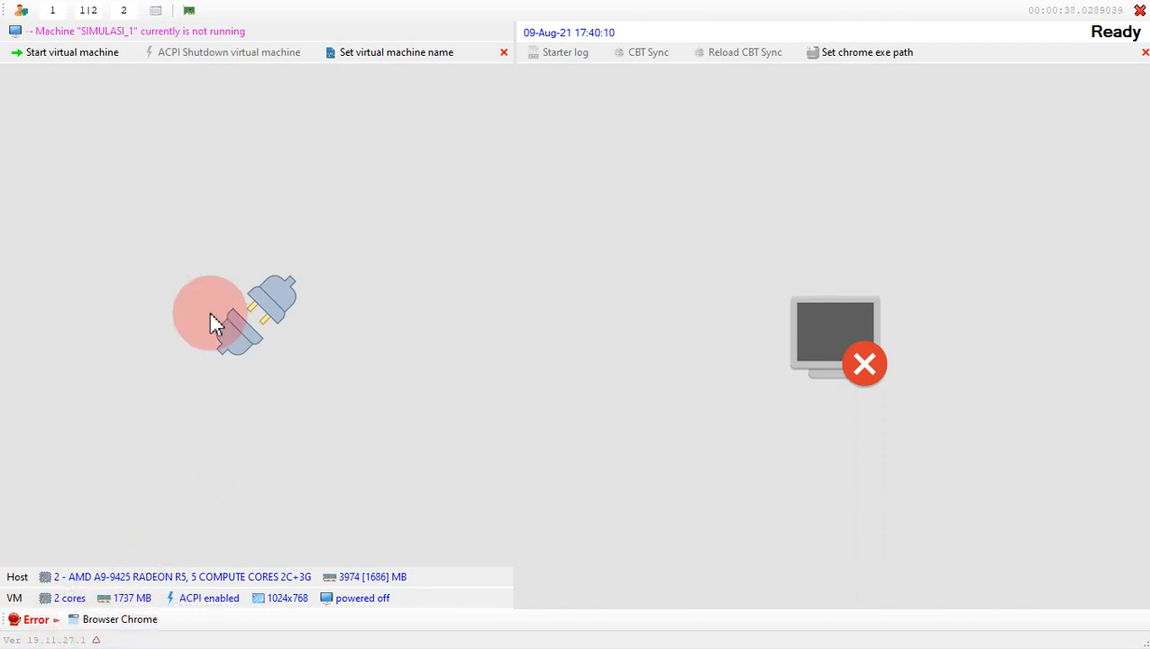
{"action": "left_click", "coordinate": [72, 60]}
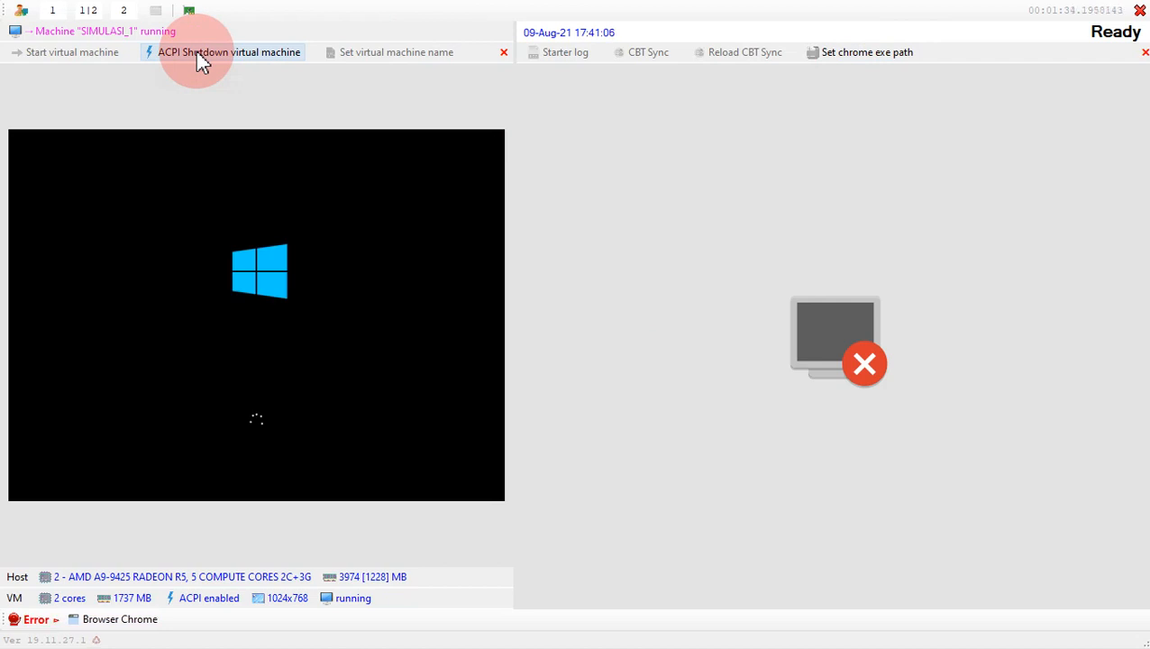
- Send an ACPI shutdown to the SIMULASI_1 virtual machine and exit eXamBroAdmin
{"action": "left_click", "coordinate": [196, 52]}
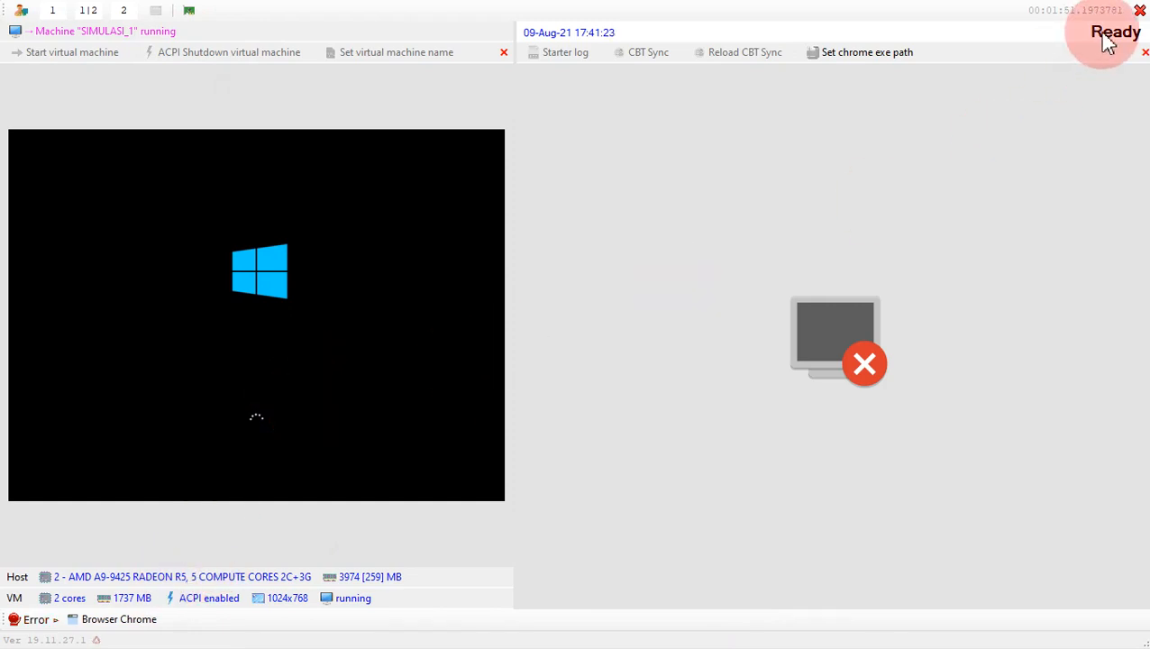
{"action": "left_click", "coordinate": [1140, 10]}
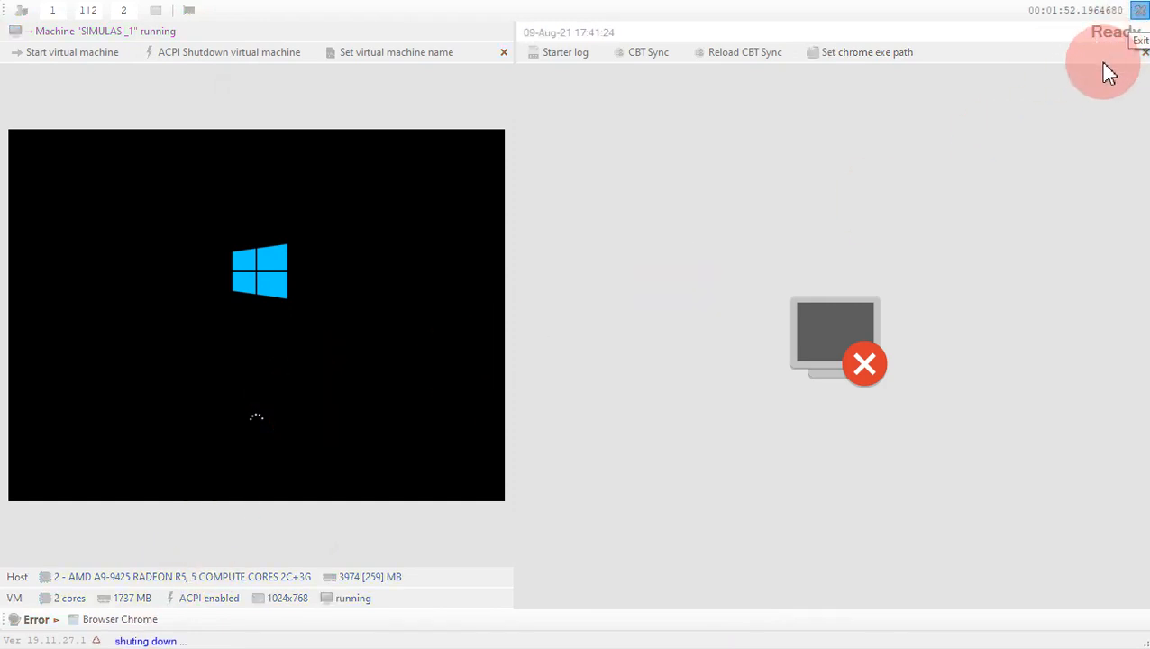